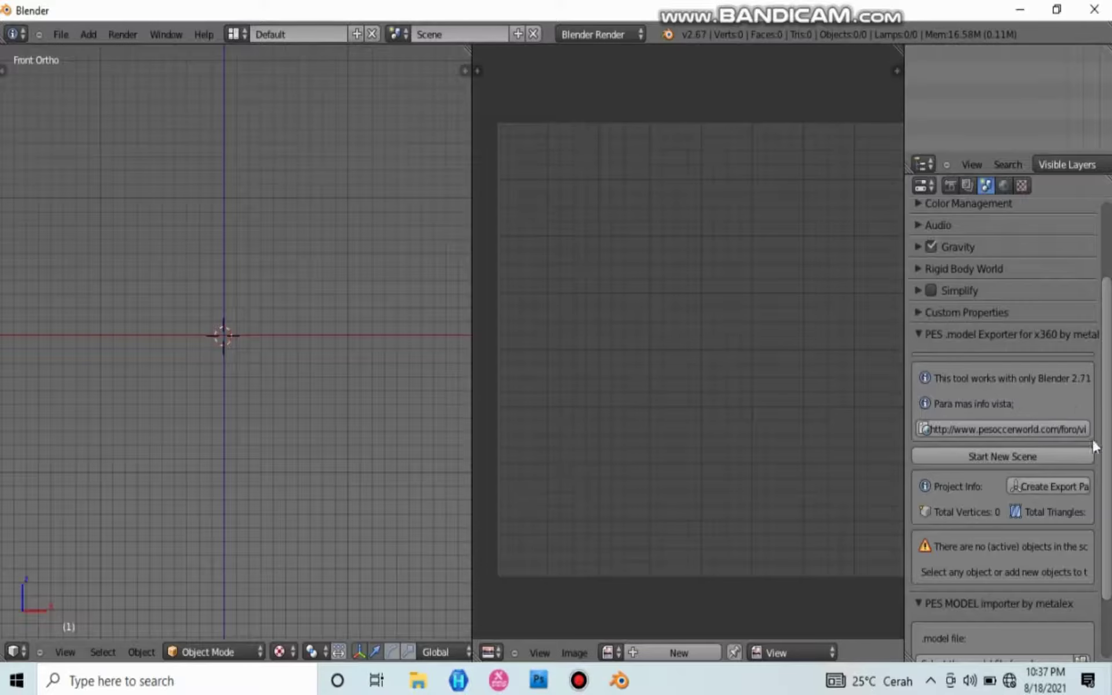
- Import ball.model from the Desktop folder "fix ball liga 1 season 22" with the PES model importer
scroll(1079, 592, down, 3)
click(1080, 584)
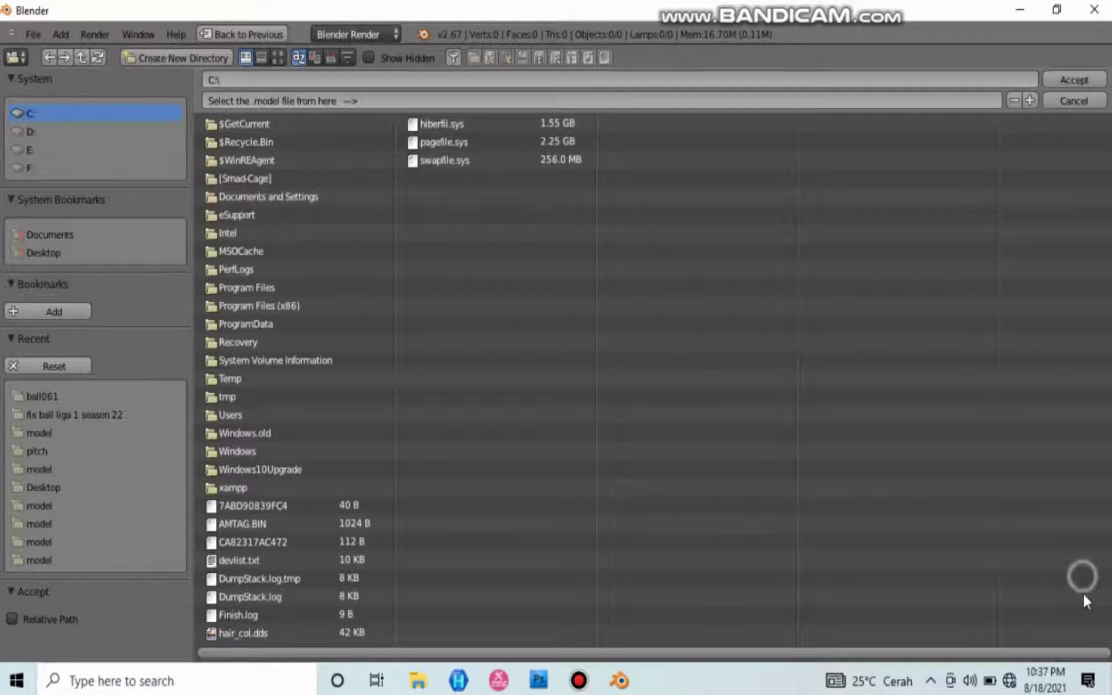
click(44, 254)
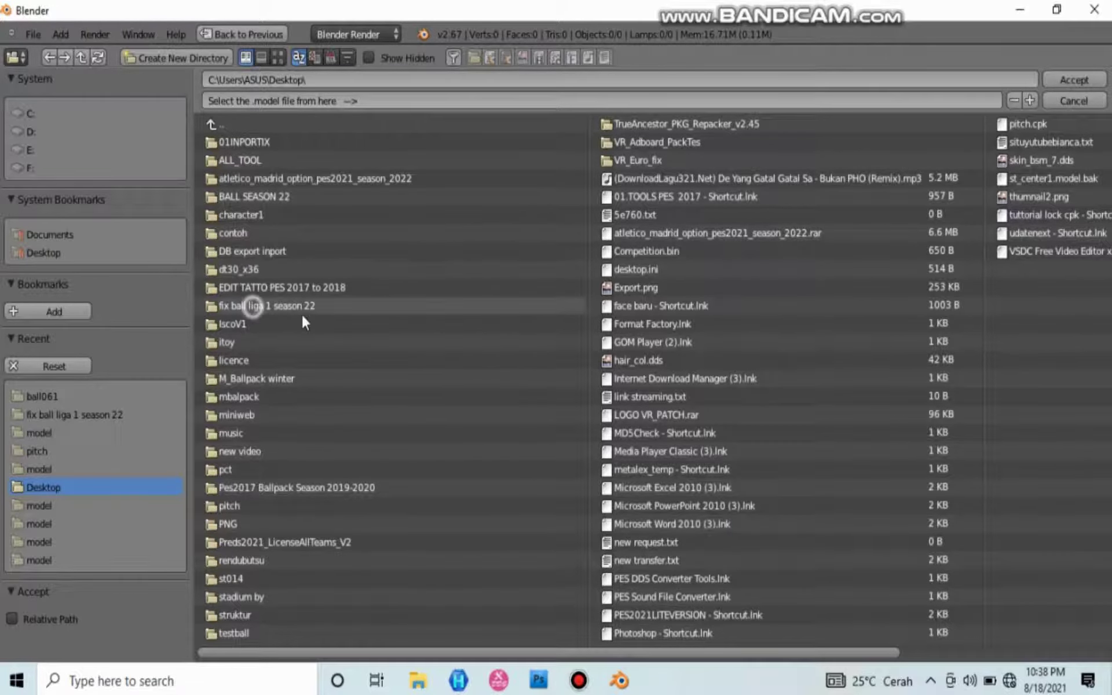
click(253, 306)
click(235, 141)
click(215, 124)
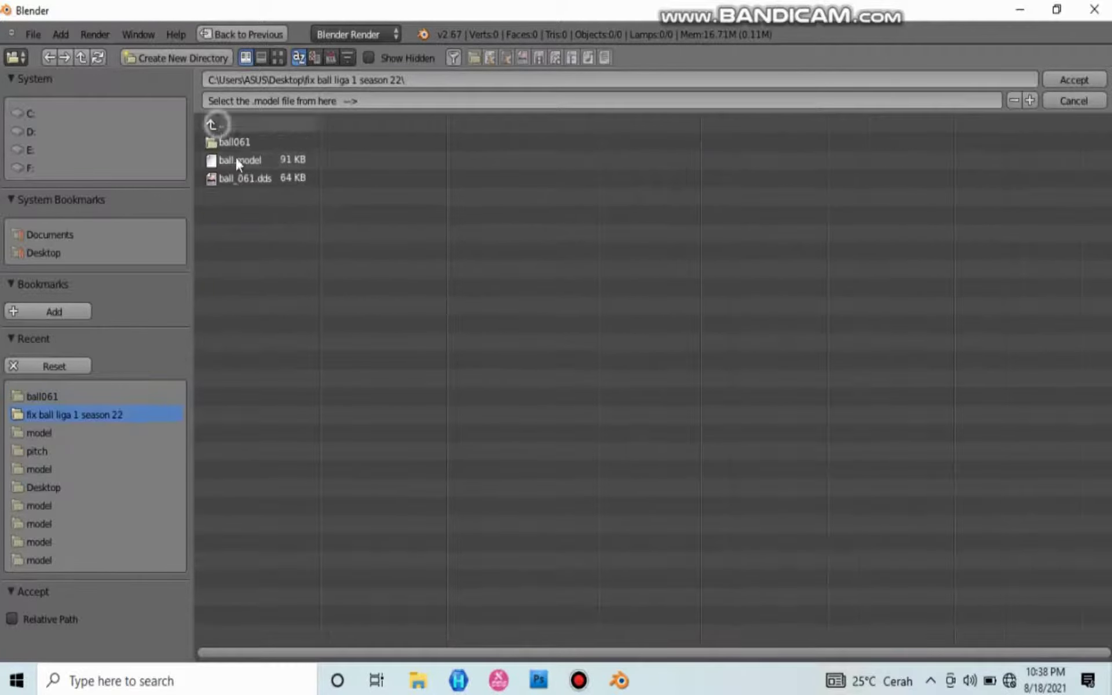
double_click(238, 165)
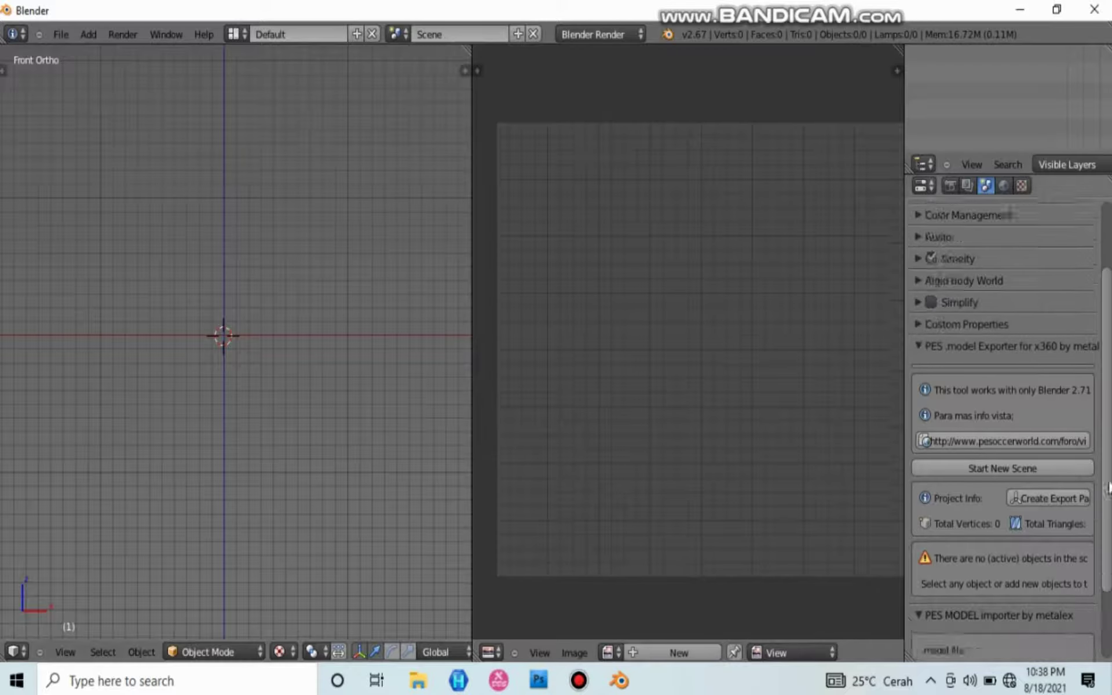
scroll(971, 588, down, 4)
click(951, 600)
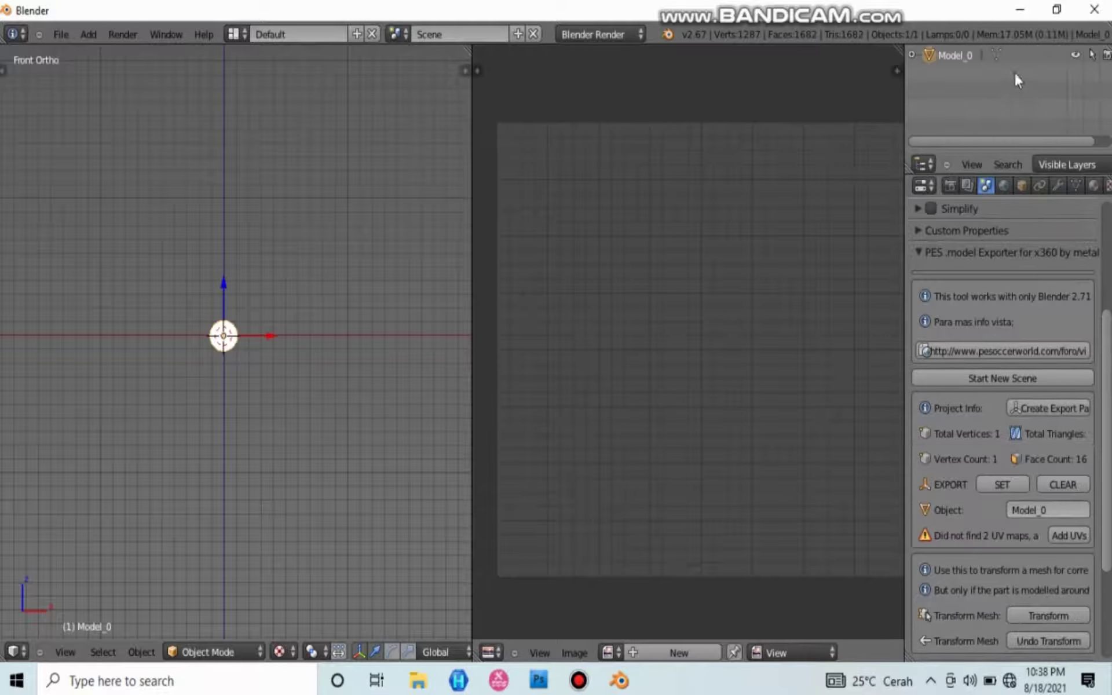
- Put Model_0 into Edit Mode and open ball_cggg.dds from the ball061 folder as its UV texture image
click(996, 57)
click(611, 653)
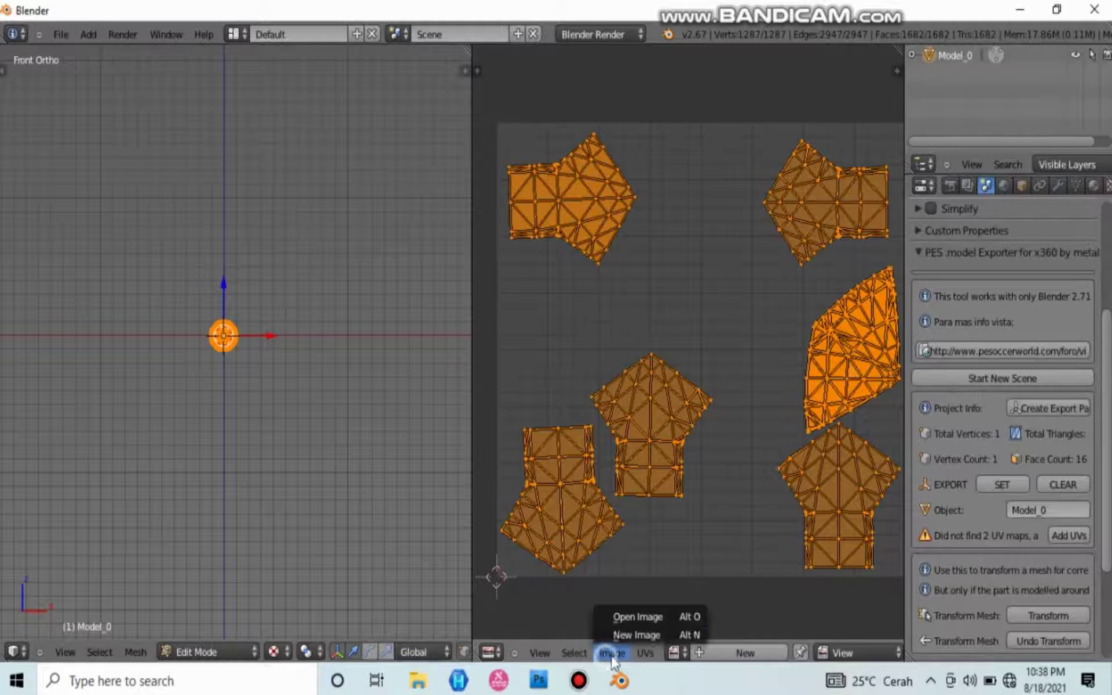
click(626, 619)
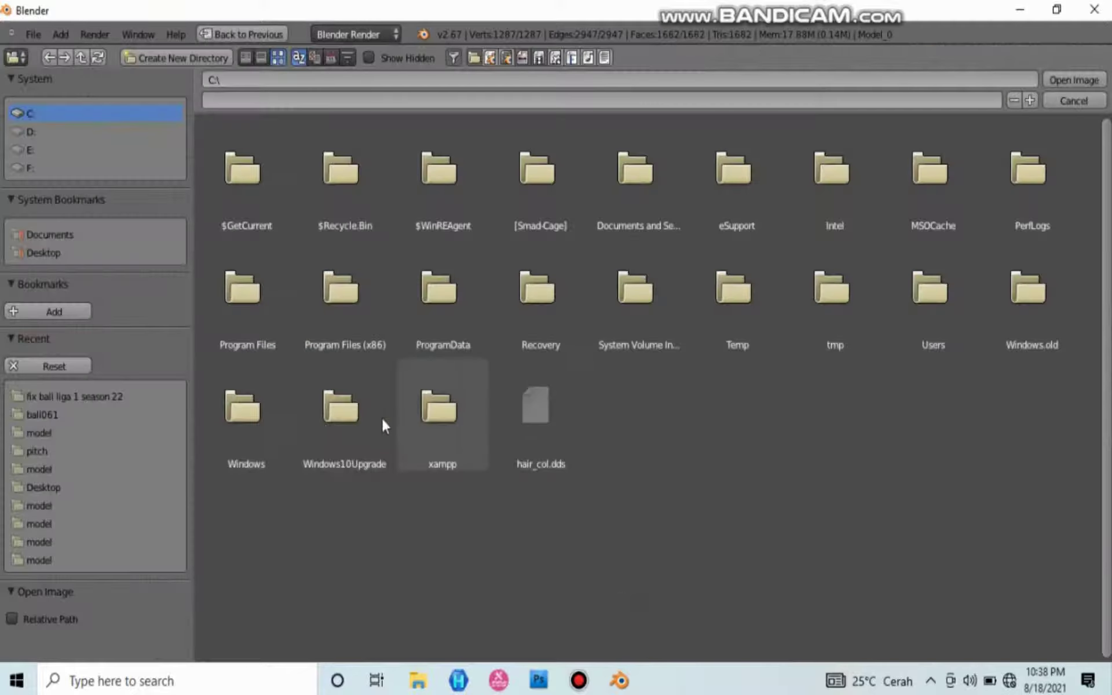
click(44, 254)
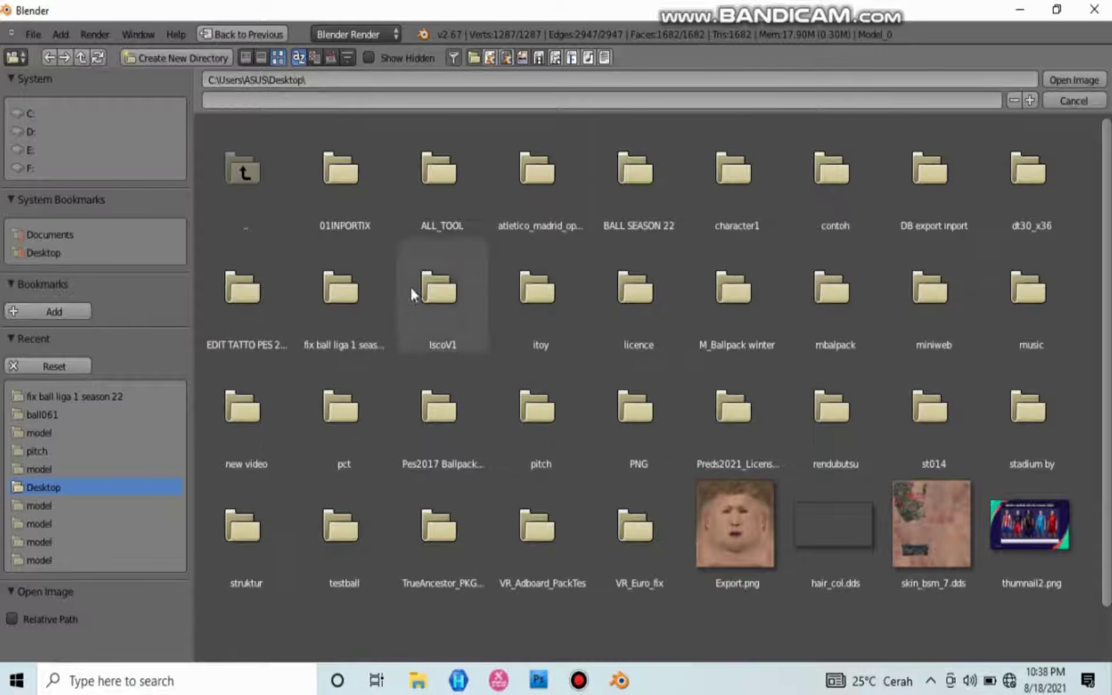
click(110, 397)
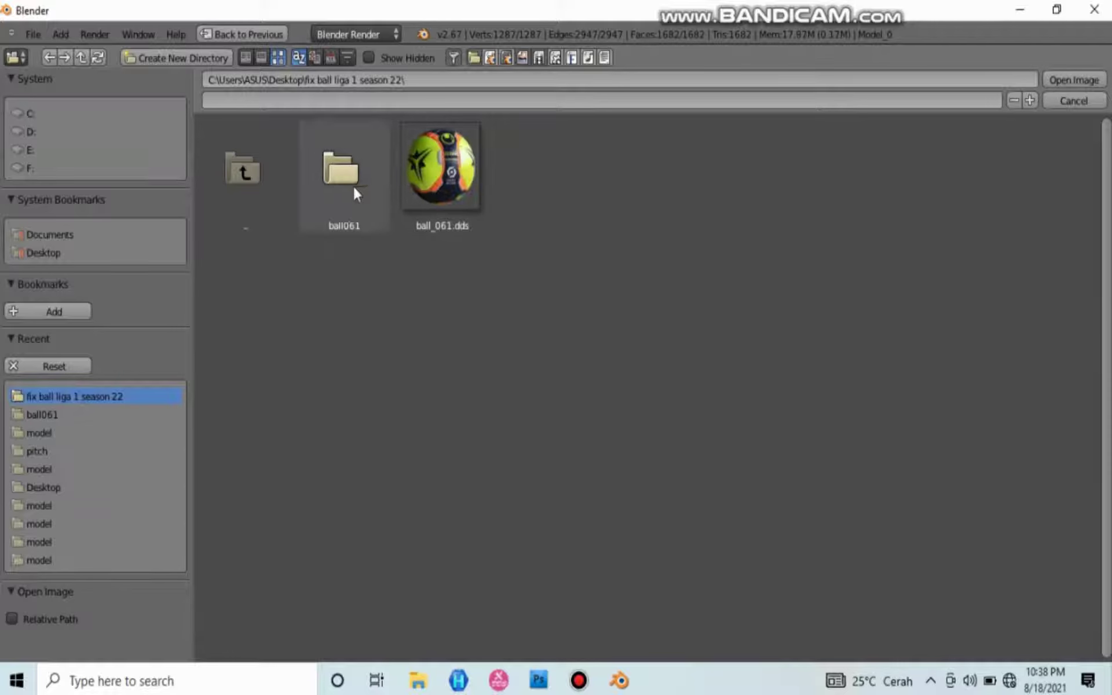
click(206, 183)
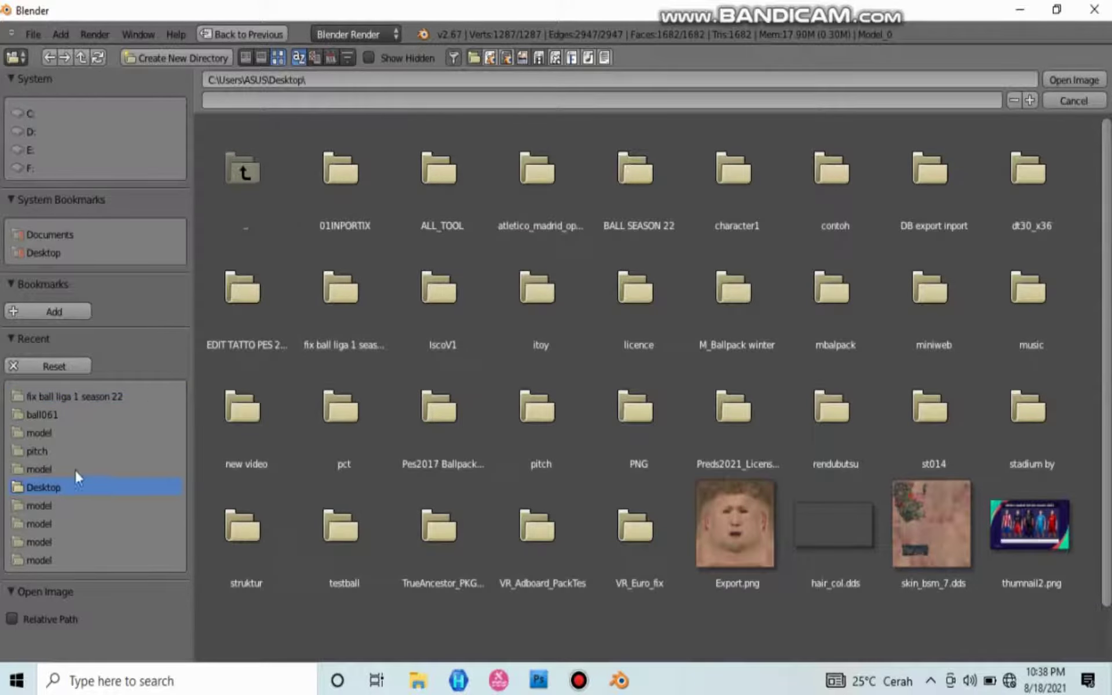
click(72, 397)
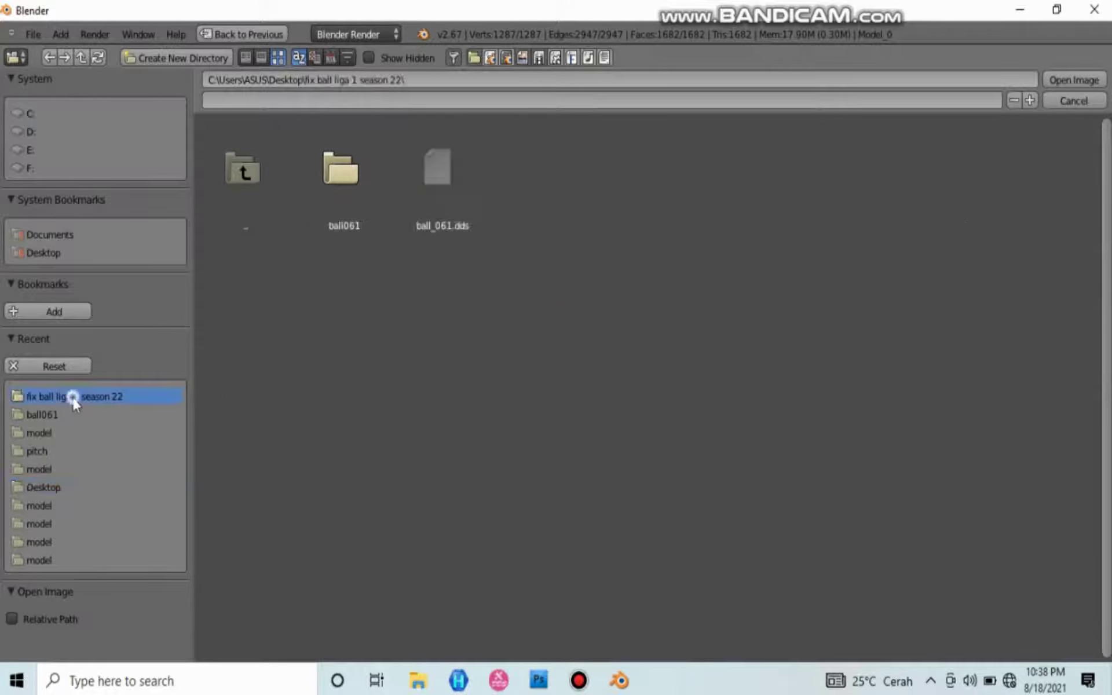
double_click(374, 215)
click(350, 192)
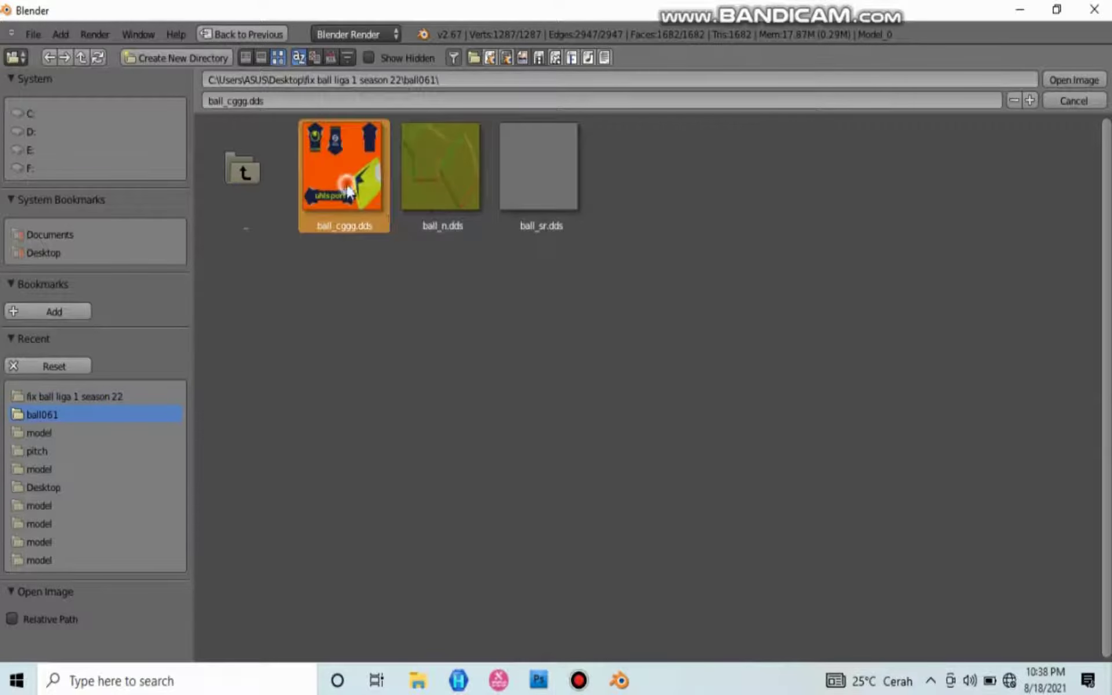
double_click(350, 192)
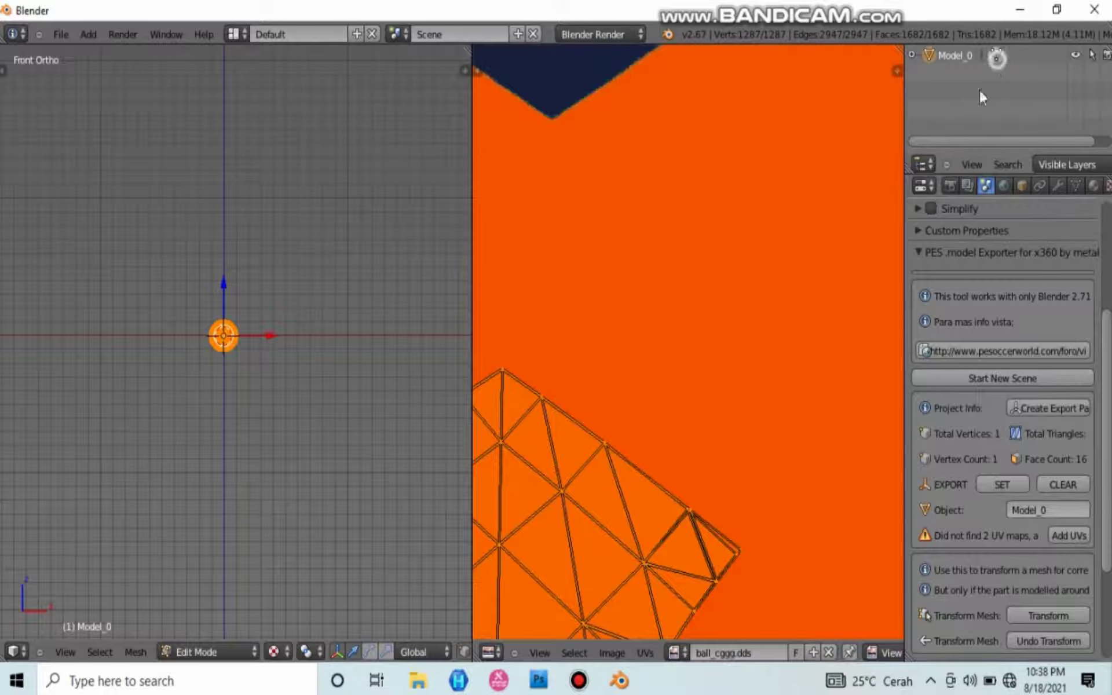
- Return to Object Mode and examine how the texture lies on the ball from several sides in a wider 3D view
key(Tab)
scroll(226, 324, up, 10)
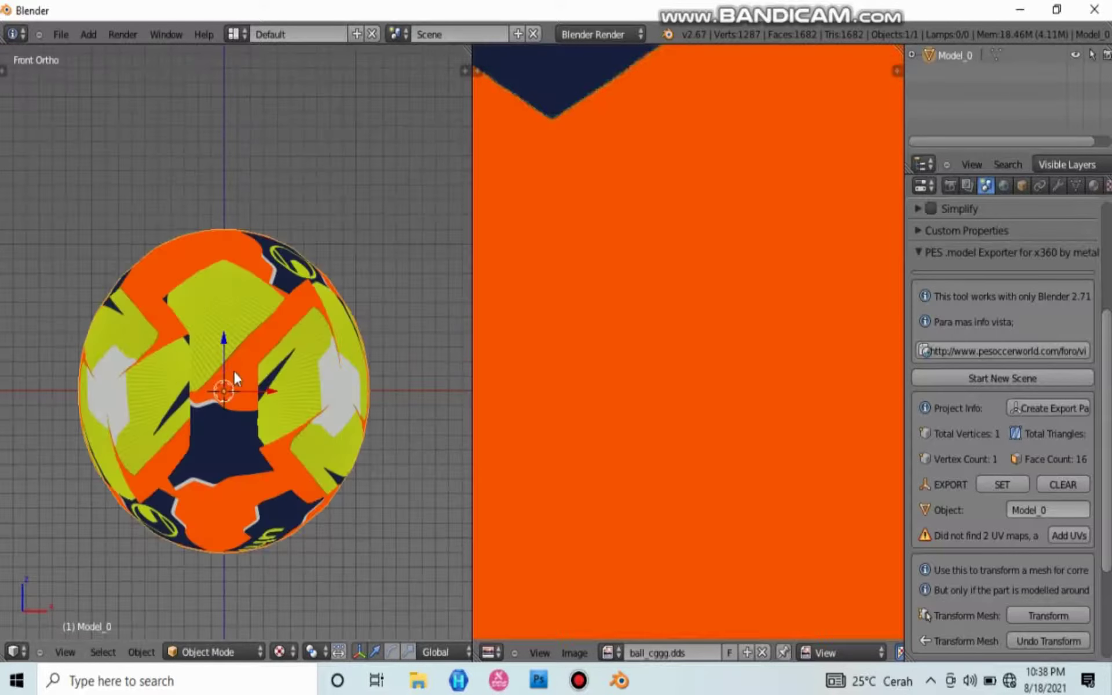
scroll(237, 359, up, 2)
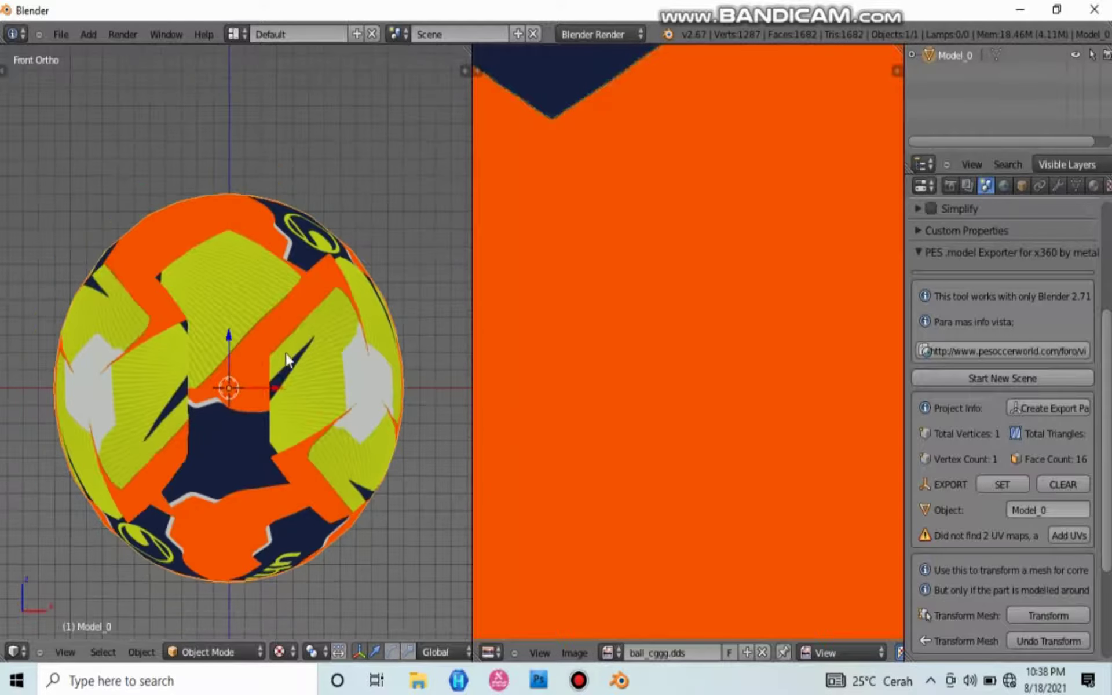
scroll(288, 361, up, 2)
middle_drag(288, 361, 360, 398)
scroll(406, 394, down, 3)
drag(472, 377, 502, 376)
scroll(369, 371, down, 2)
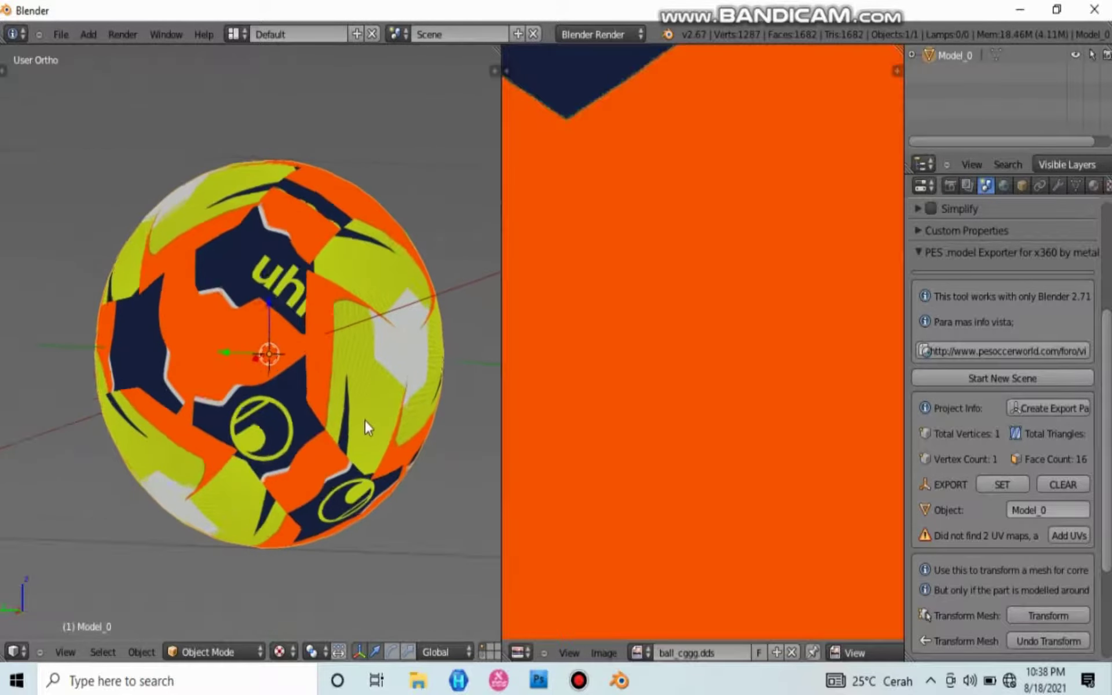
middle_drag(366, 427, 510, 406)
scroll(395, 435, up, 1)
- In Edit Mode, move all of the ball's UV islands to the empty area directly below the texture image and clear the selection
click(996, 54)
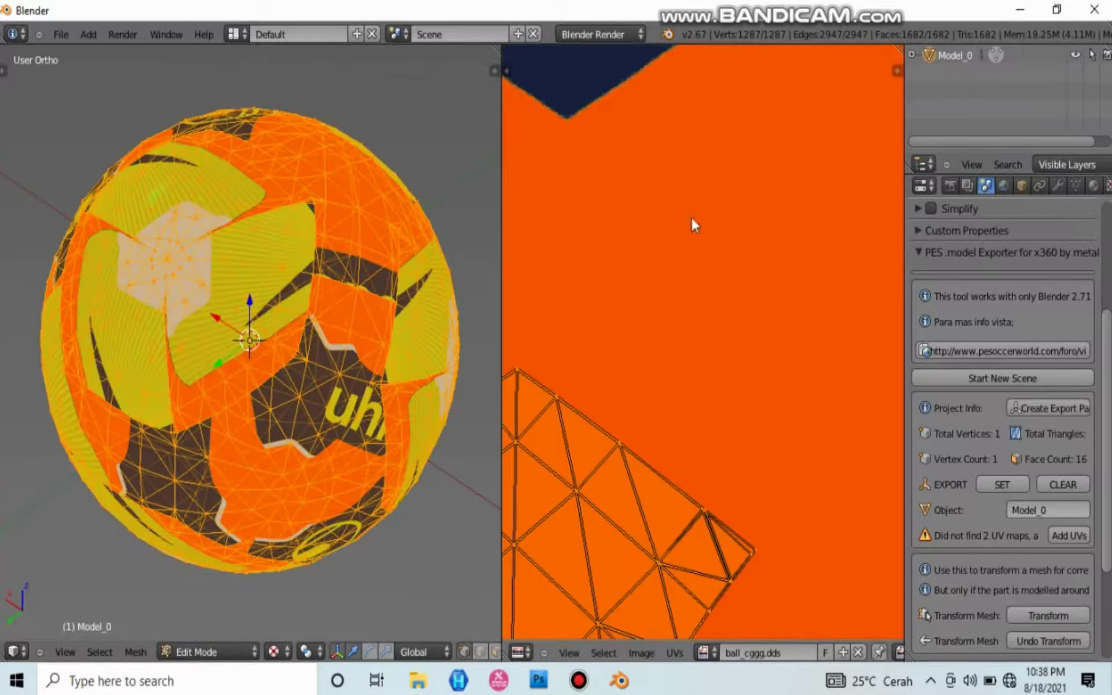
scroll(685, 213, down, 5)
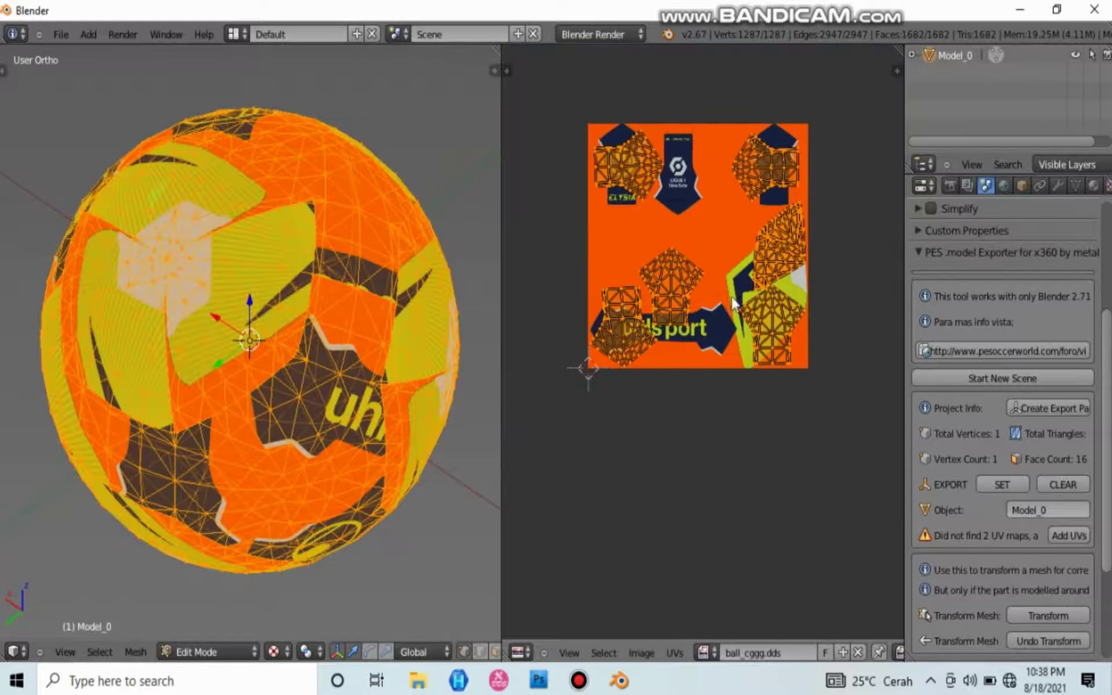
key(g)
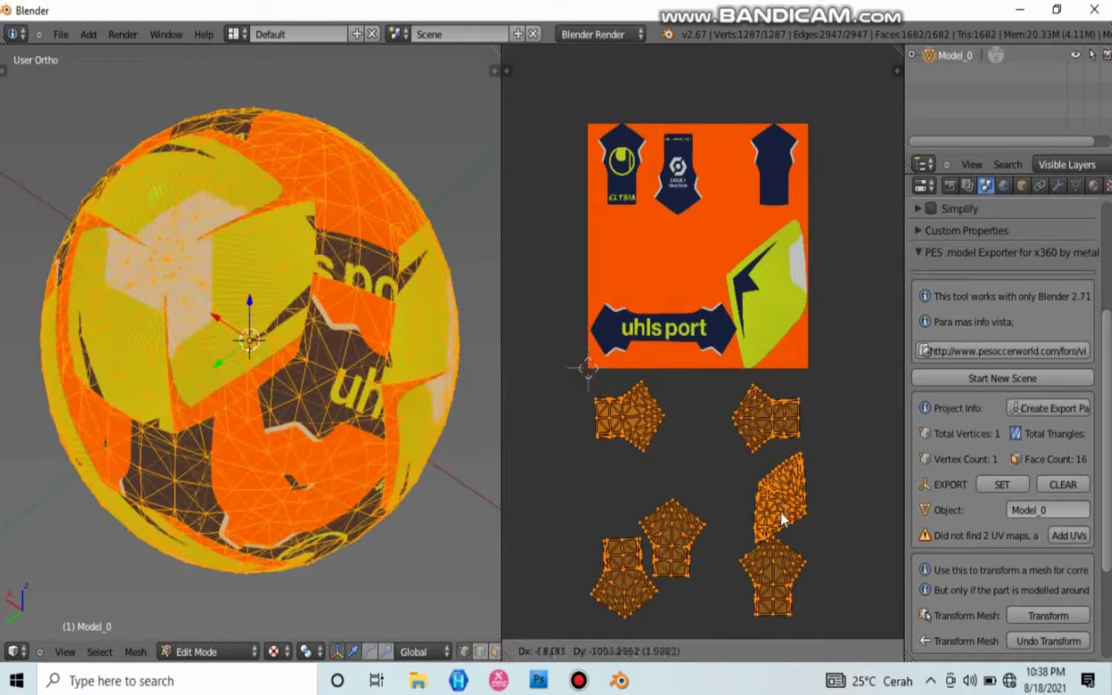
click(781, 513)
right_click(413, 347)
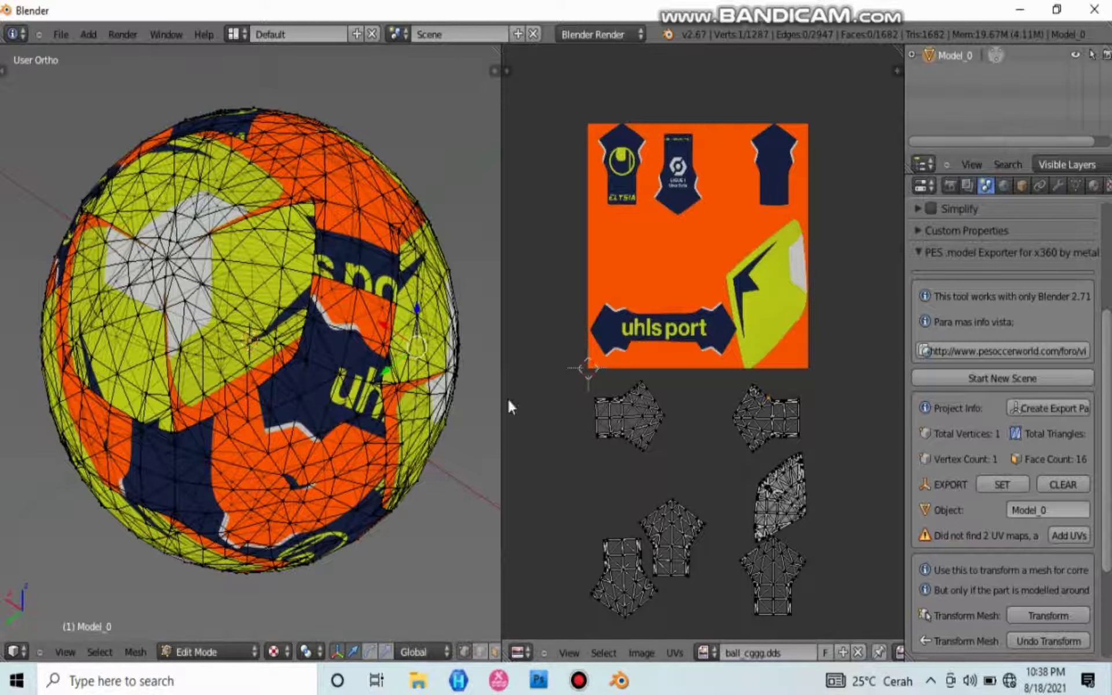
key(b)
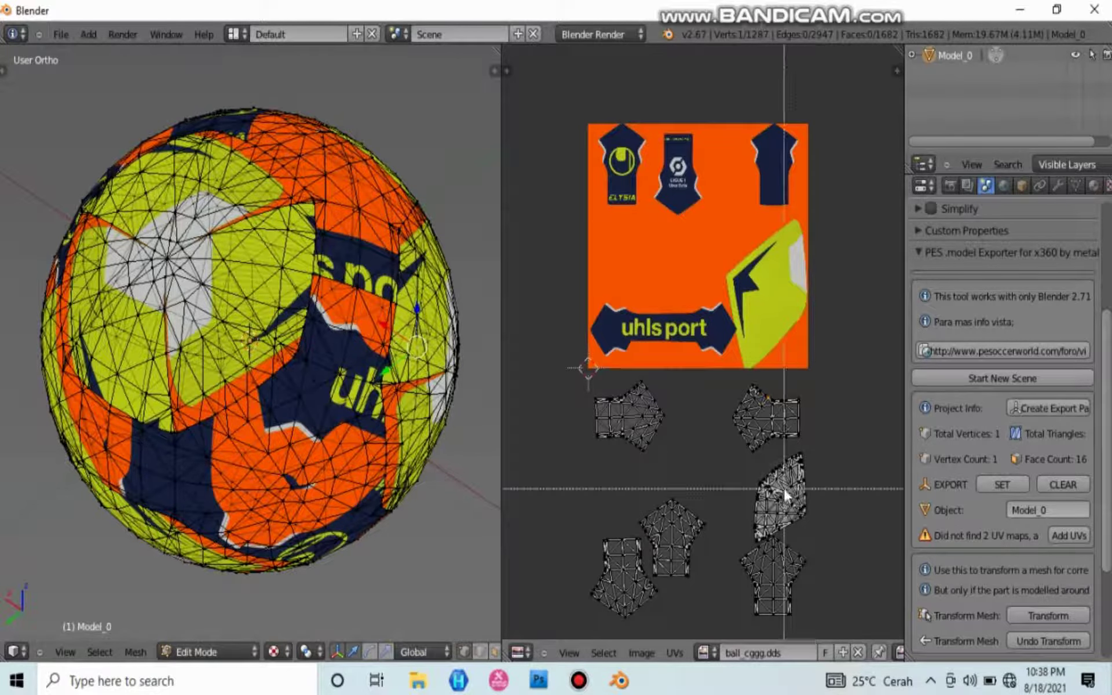
drag(778, 453, 843, 535)
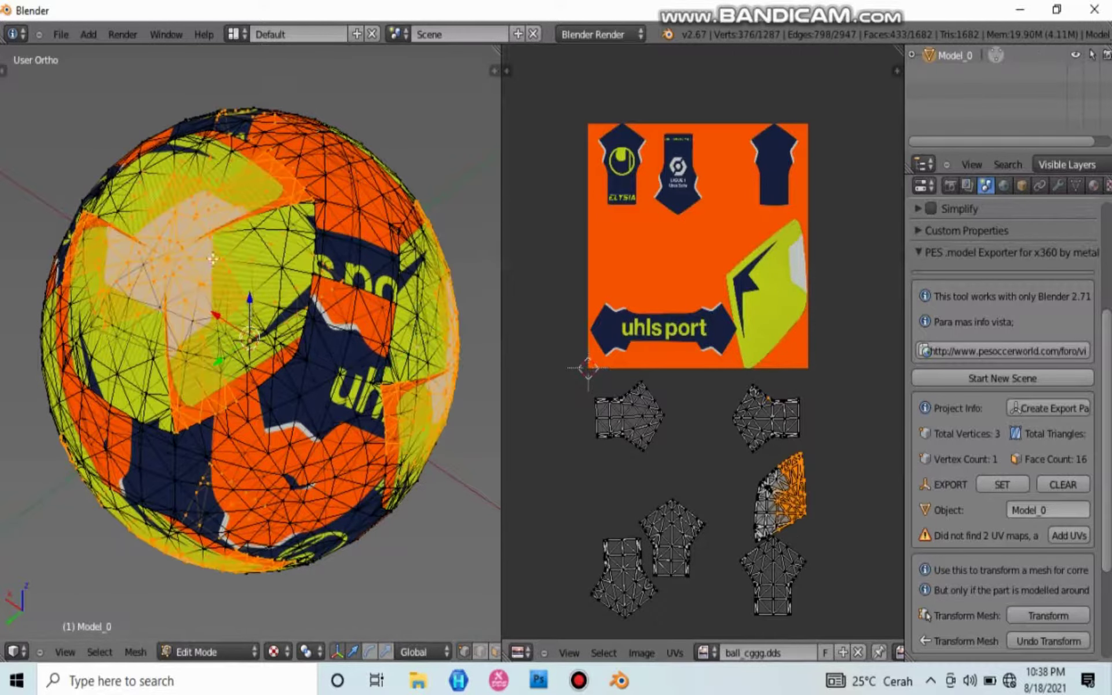
scroll(180, 229, up, 4)
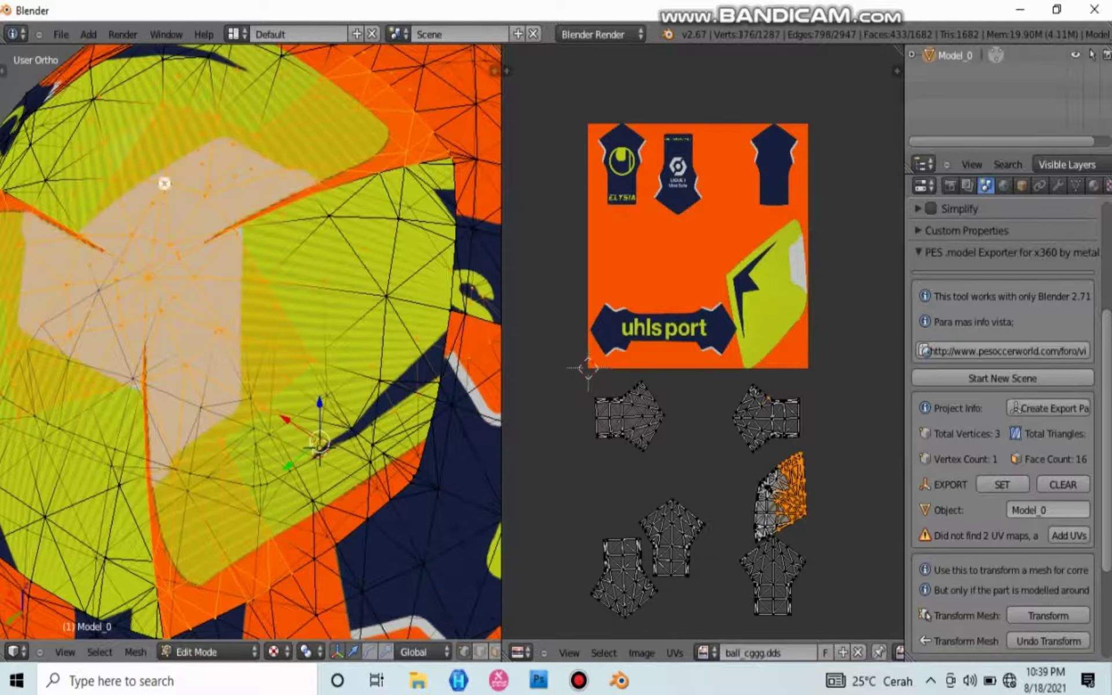
right_click(164, 184)
- Box-select the right half of the curved four-sided UV island that lies above the lower-right pentagon island
scroll(816, 517, up, 2)
scroll(689, 457, up, 3)
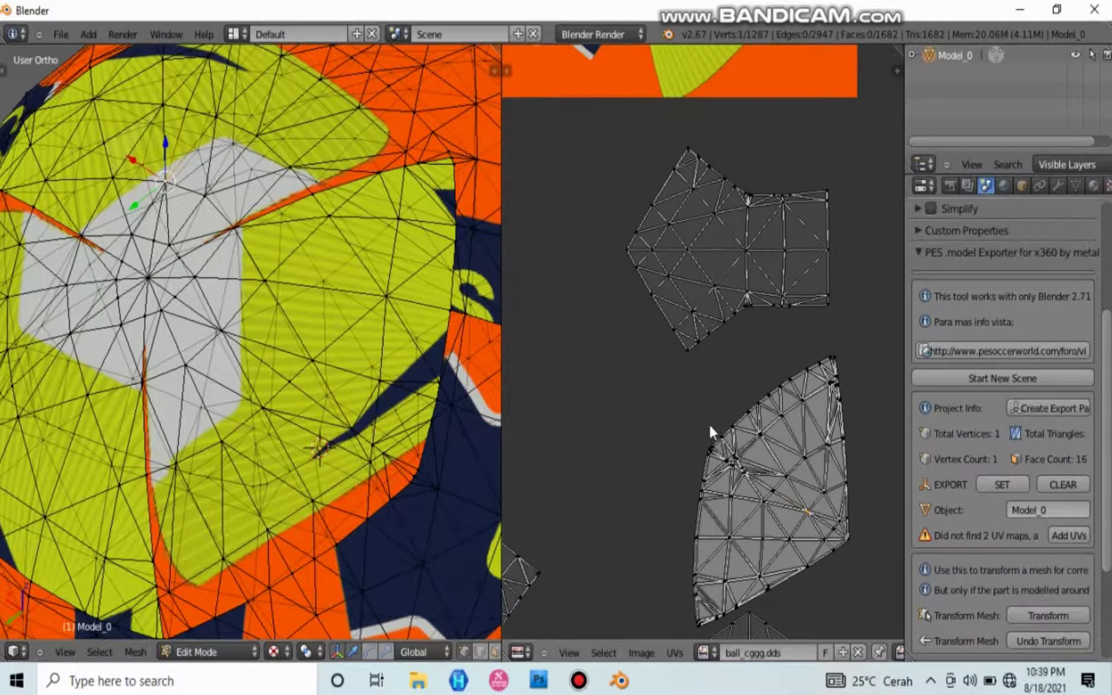
key(b)
drag(765, 354, 889, 589)
key(b)
drag(800, 331, 885, 589)
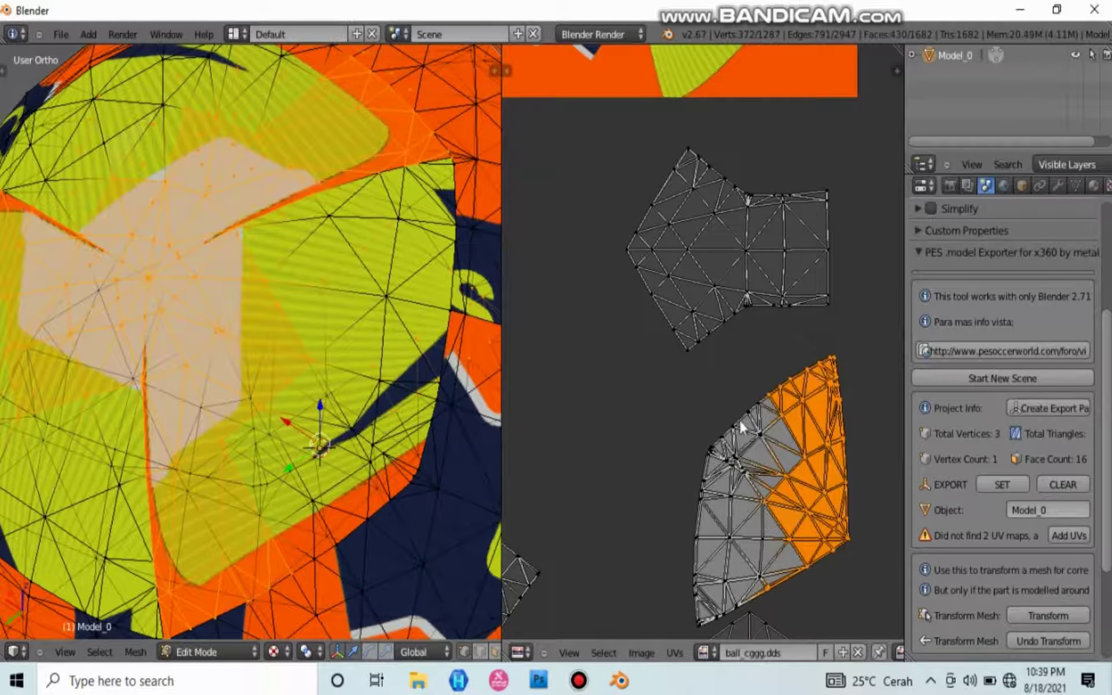
- Extend the selection to the rest of the curved four-sided UV island, including its lower-left corner vertices
middle_drag(750, 531, 691, 283)
key(b)
drag(684, 266, 832, 481)
key(b)
drag(664, 420, 707, 504)
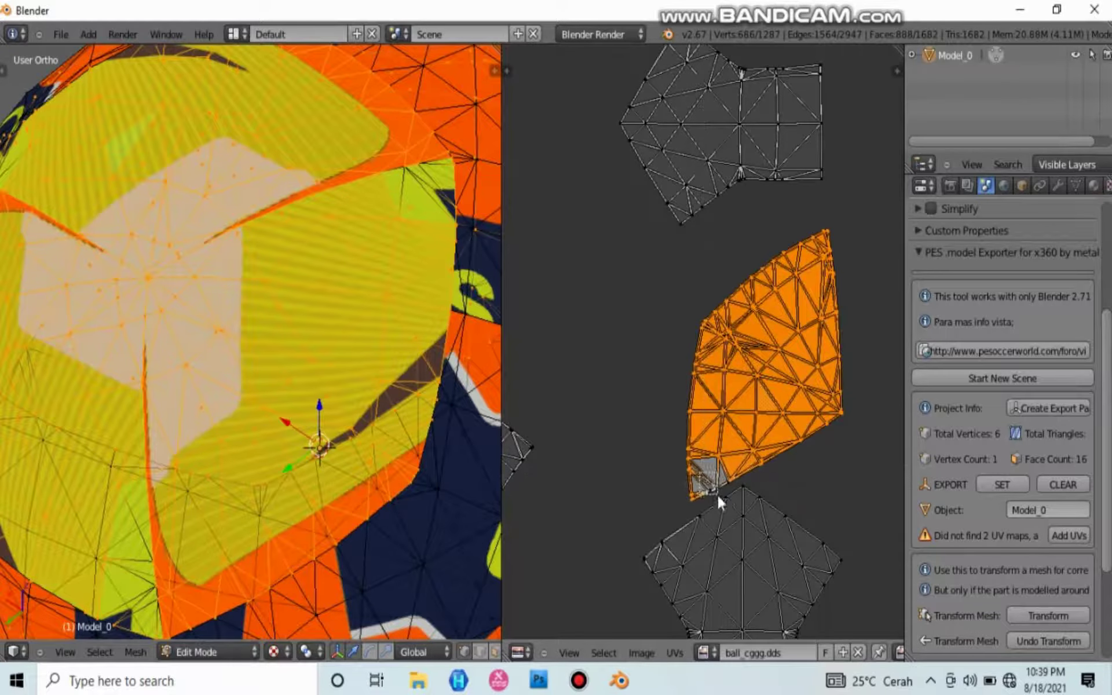
drag(723, 497, 723, 497)
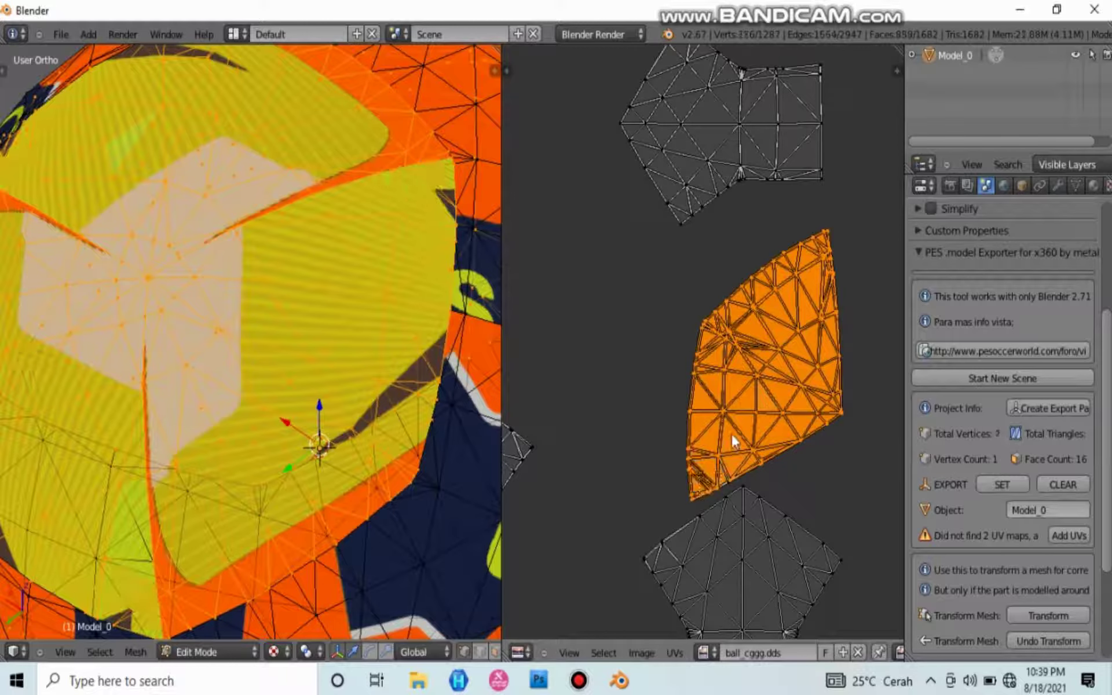
scroll(768, 403, down, 3)
scroll(763, 445, up, 4)
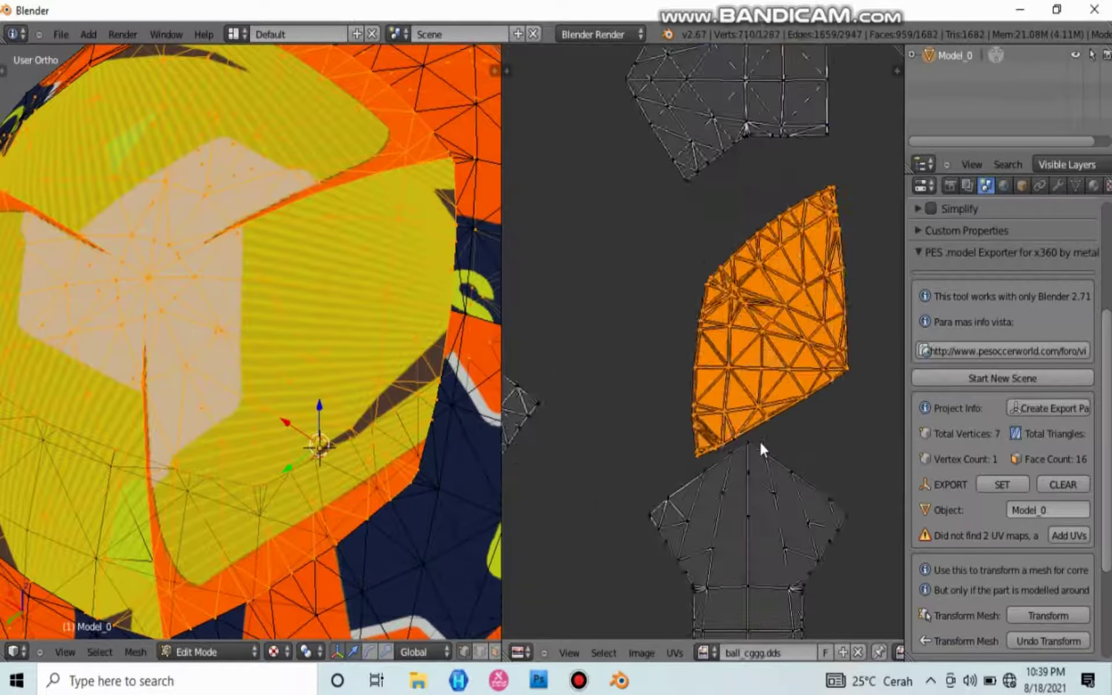
key(b)
drag(694, 422, 724, 448)
- Move the selected four-sided UV island onto the yellow-green panel artwork in the lower-right part of the texture
scroll(724, 447, down, 4)
scroll(723, 453, down, 3)
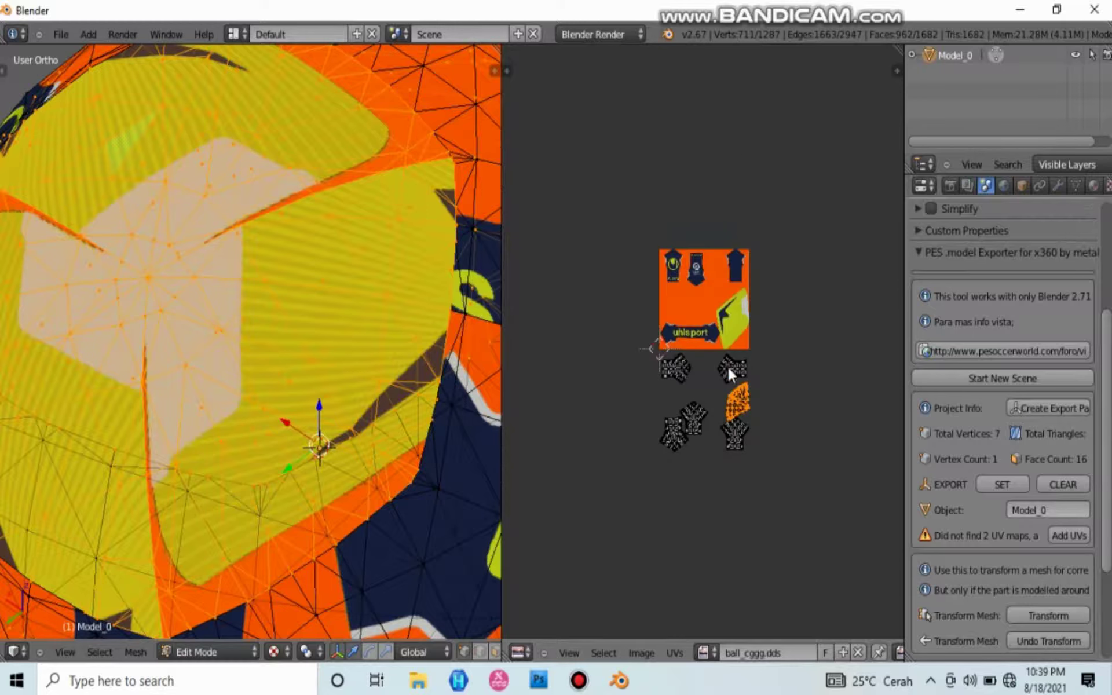
scroll(315, 362, down, 5)
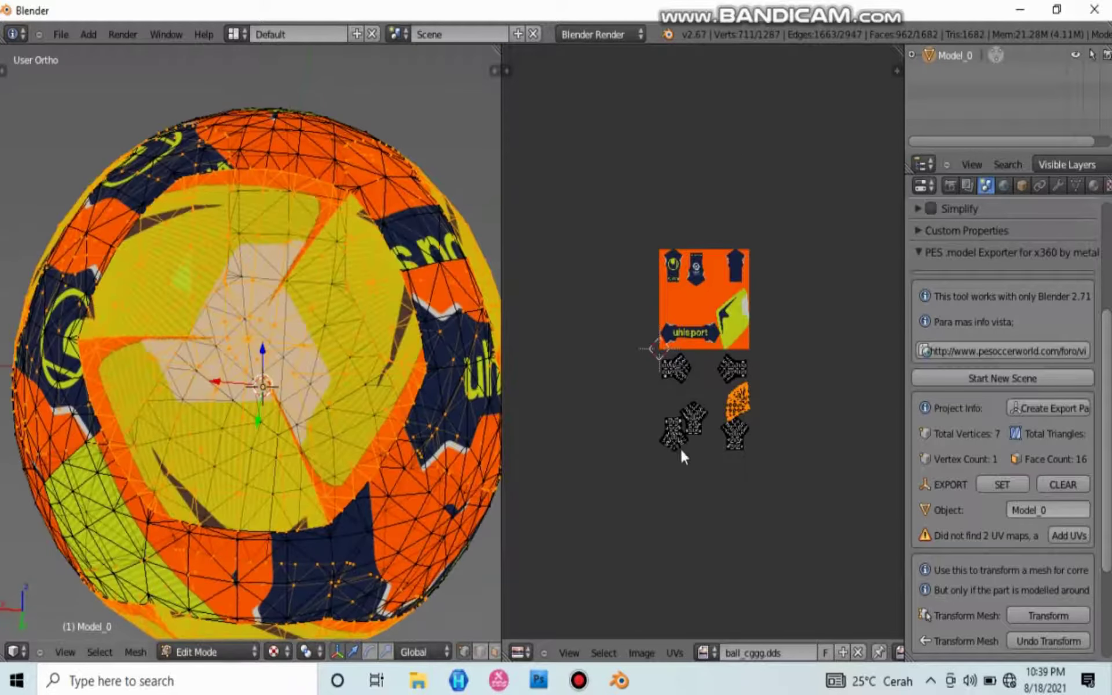
scroll(735, 422, up, 2)
key(g)
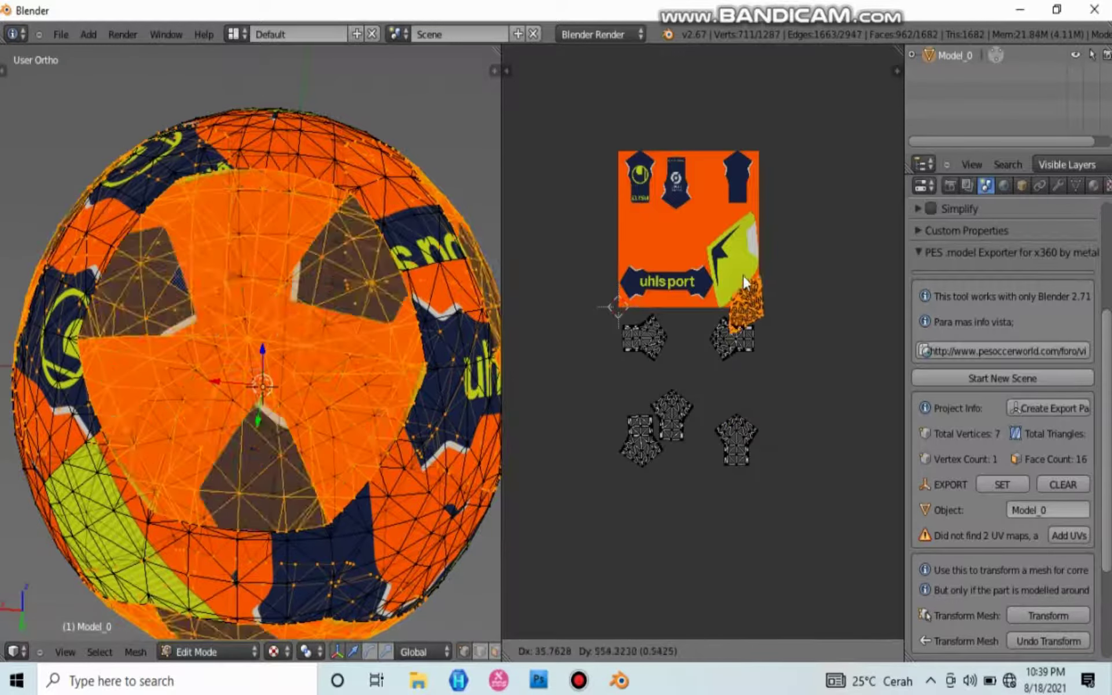
click(738, 256)
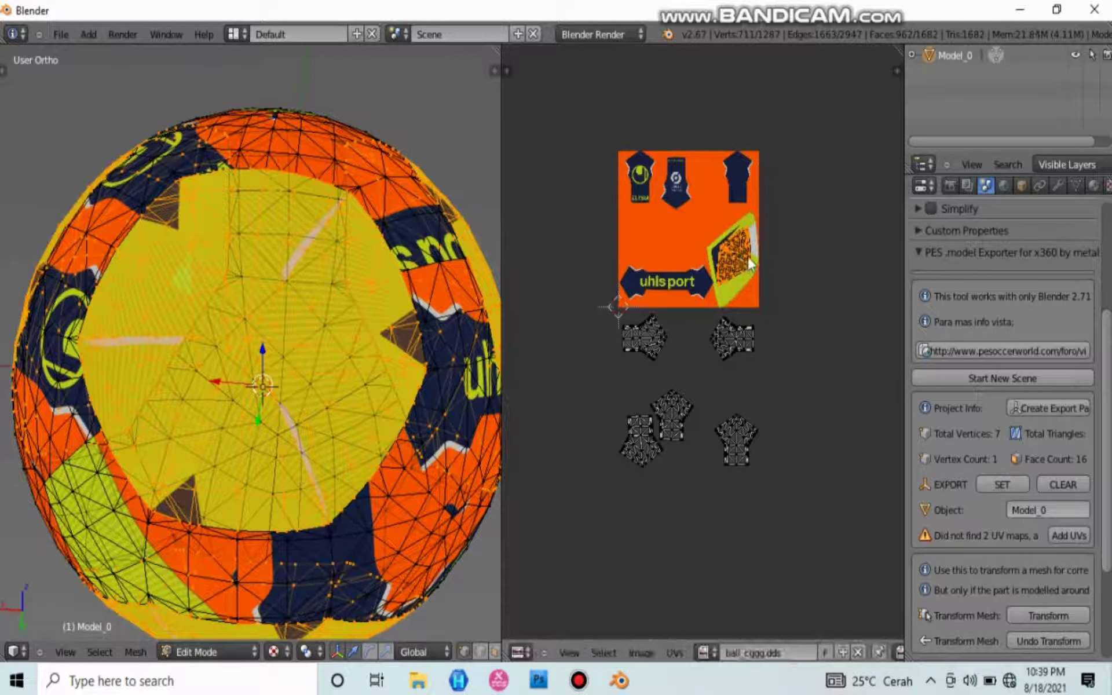
- Rotate the selected UV island until its outline lines up with the edges of the yellow-green panel artwork
key(r)
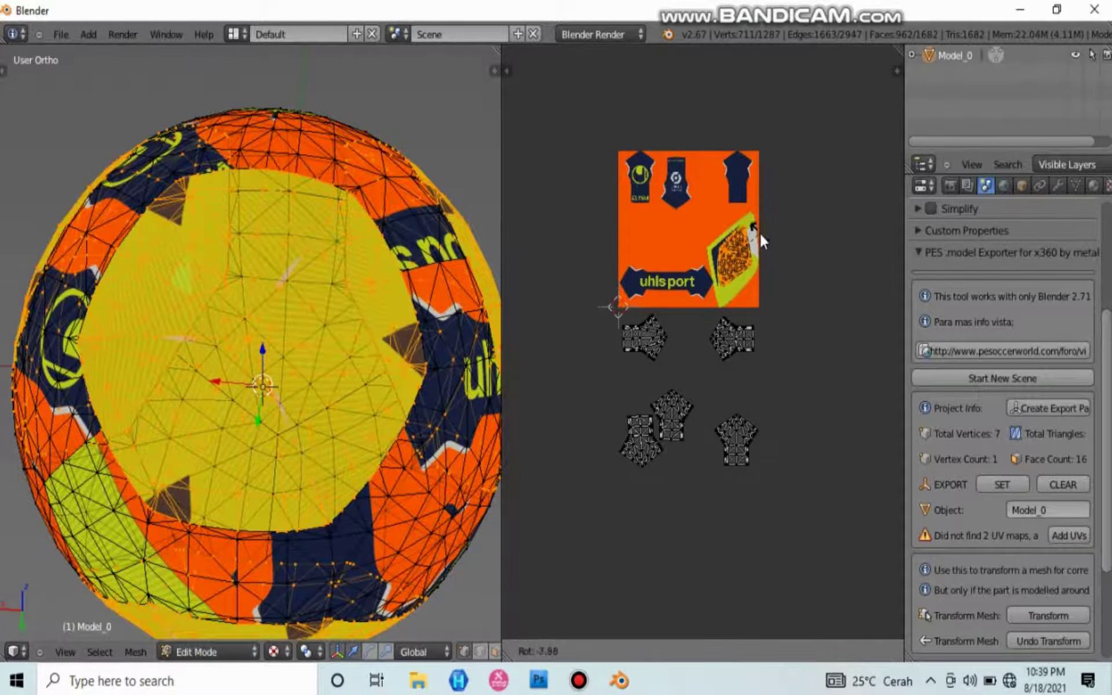
click(707, 280)
scroll(745, 231, up, 4)
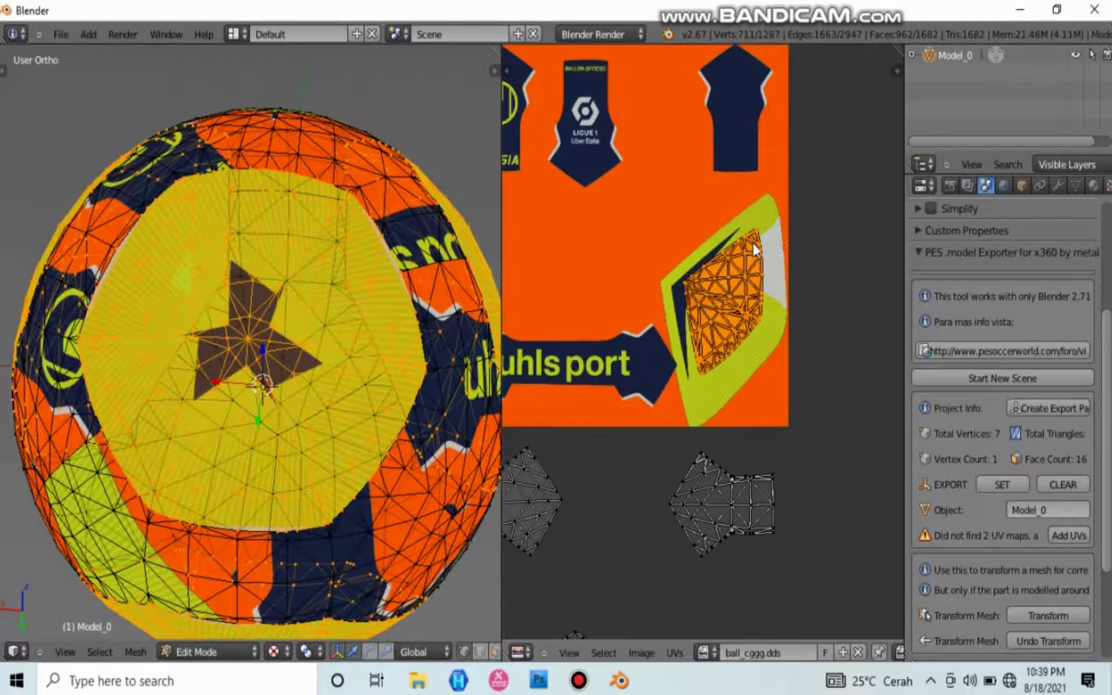
key(r)
click(777, 227)
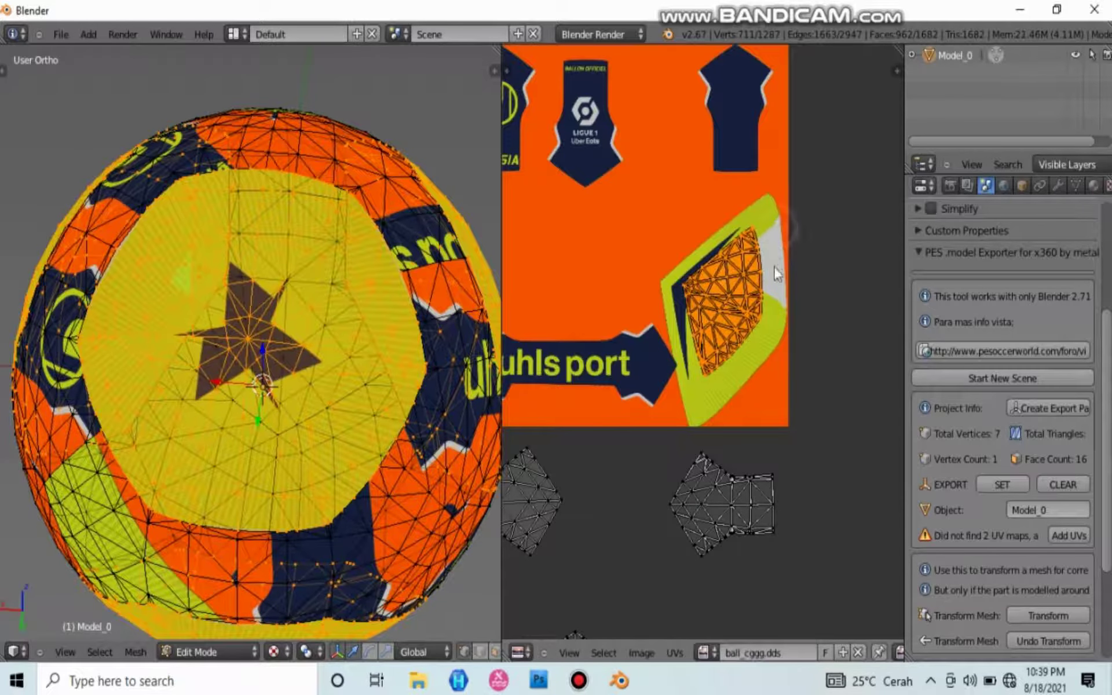
- Enlarge the selected four-sided UV island to about 1.5 times its size and shift it to cover the yellow-green panel artwork
key(s)
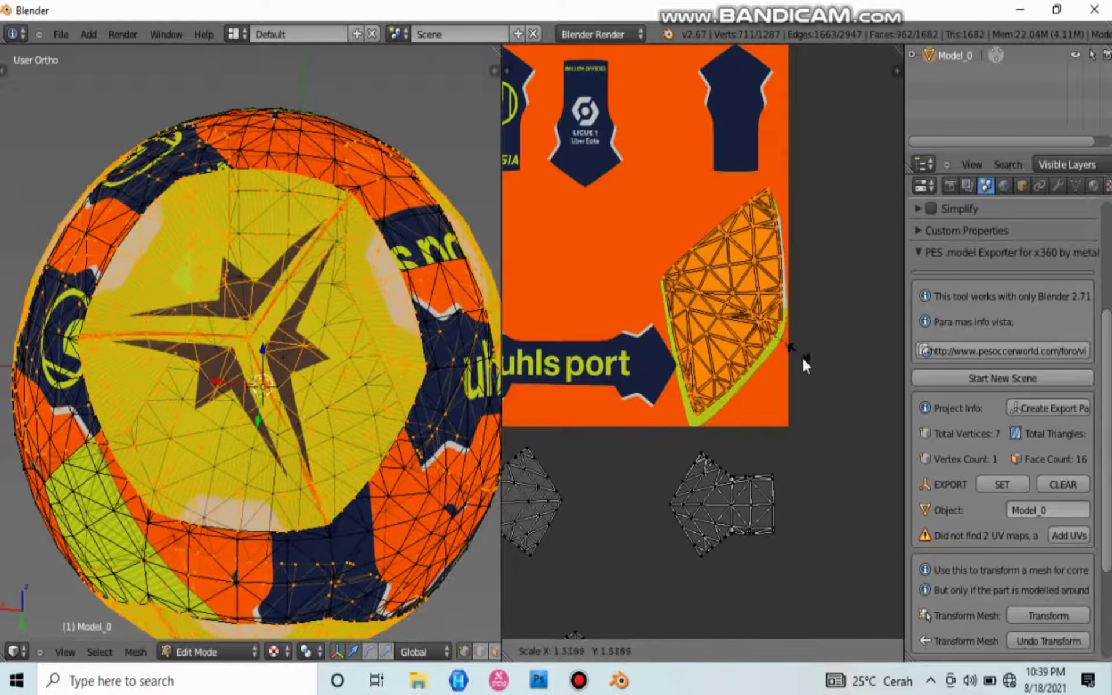
click(800, 355)
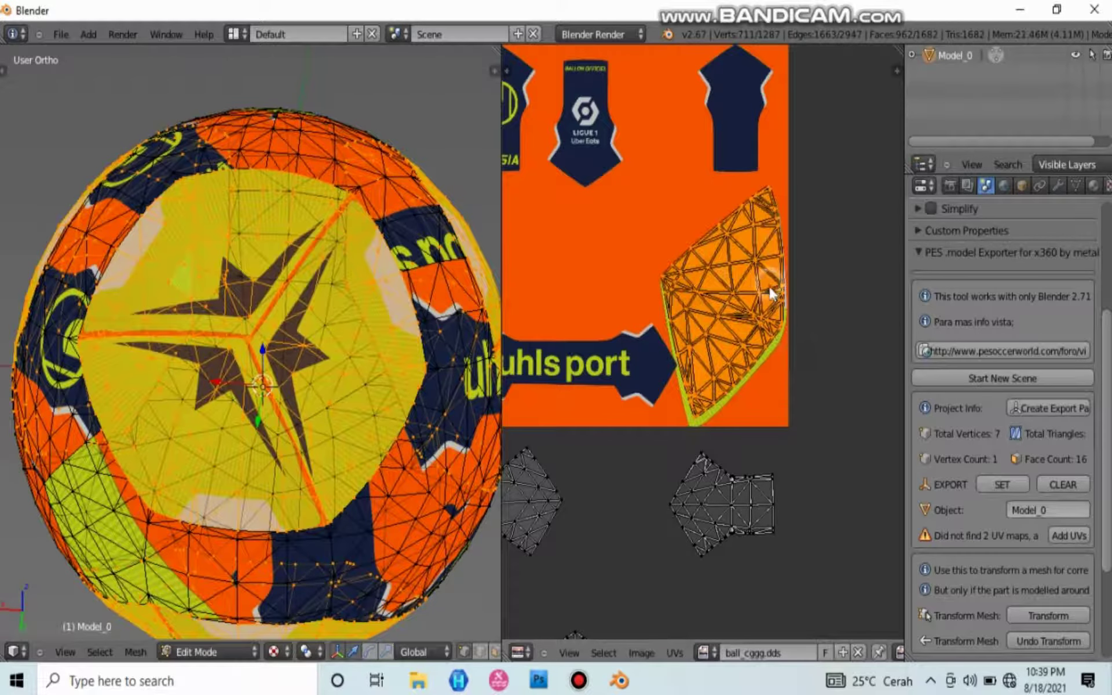
key(g)
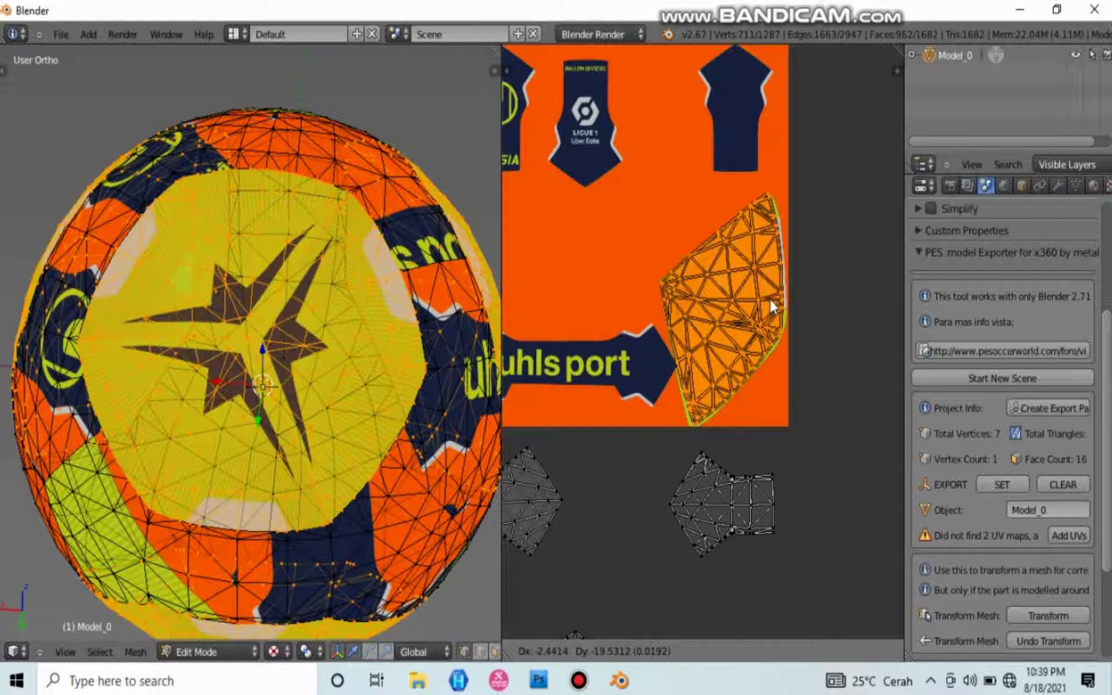
click(772, 306)
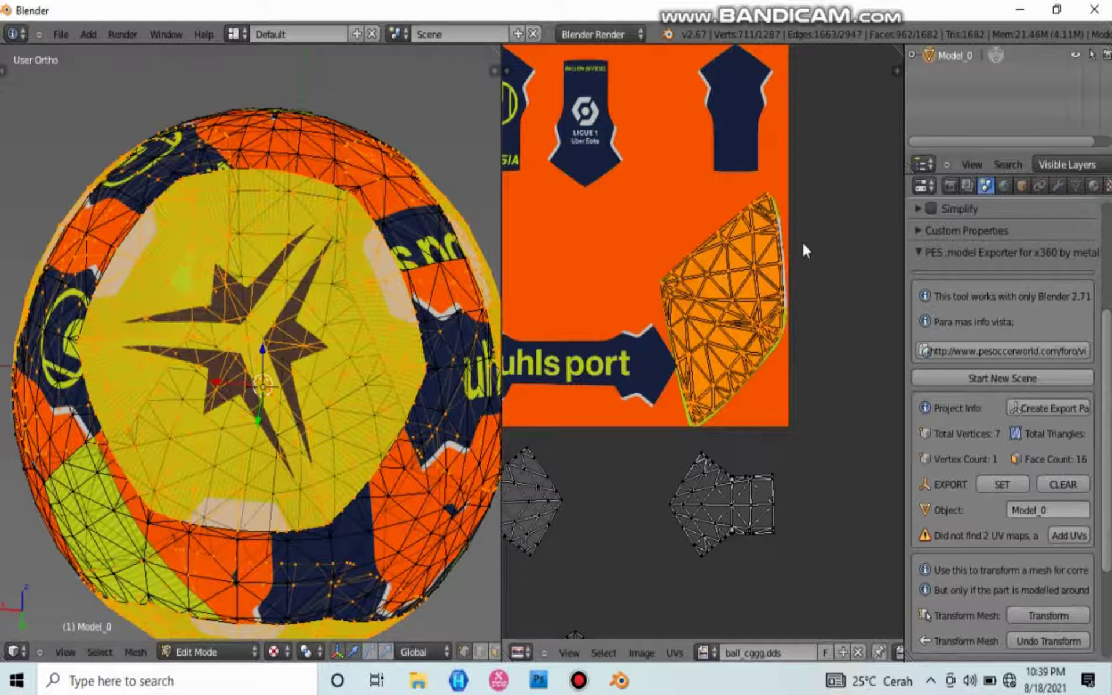
- Shrink the four-sided UV island slightly, to about 0.97, and nudge it so it sits just inside the yellow-green artwork's outline
key(s)
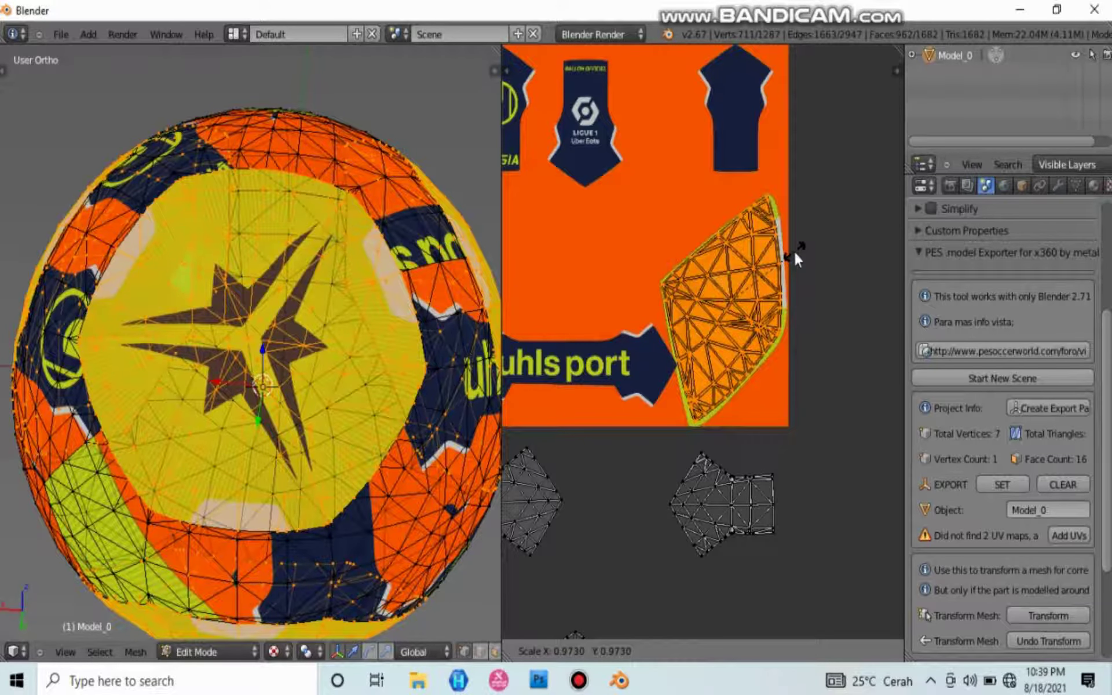
click(795, 251)
click(746, 276)
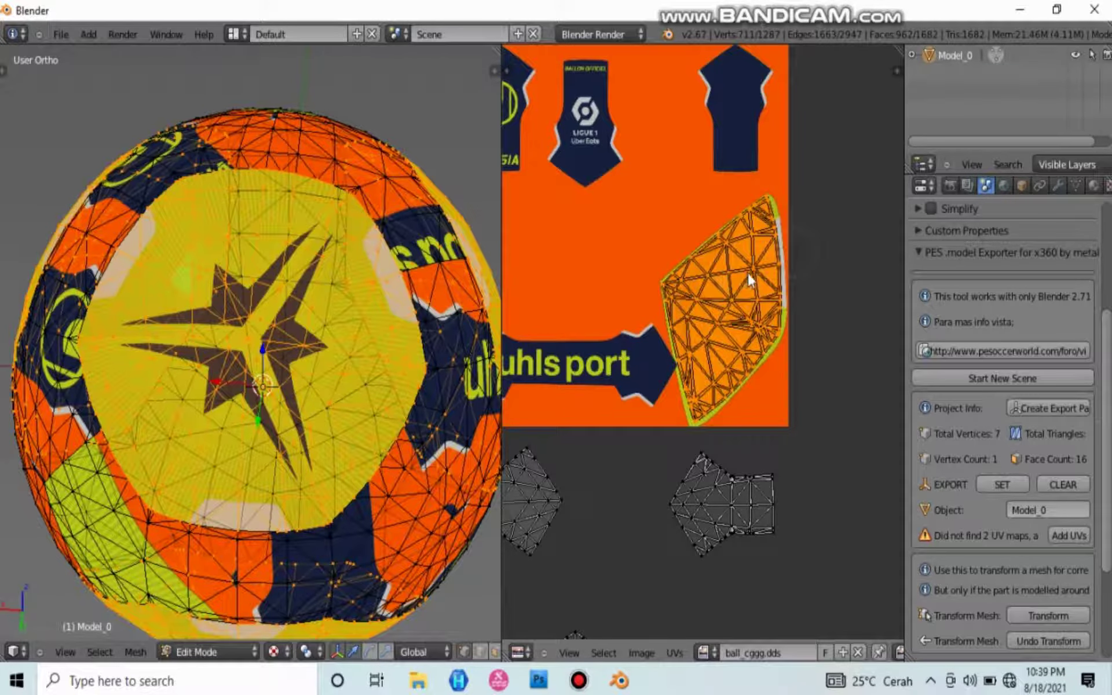
key(g)
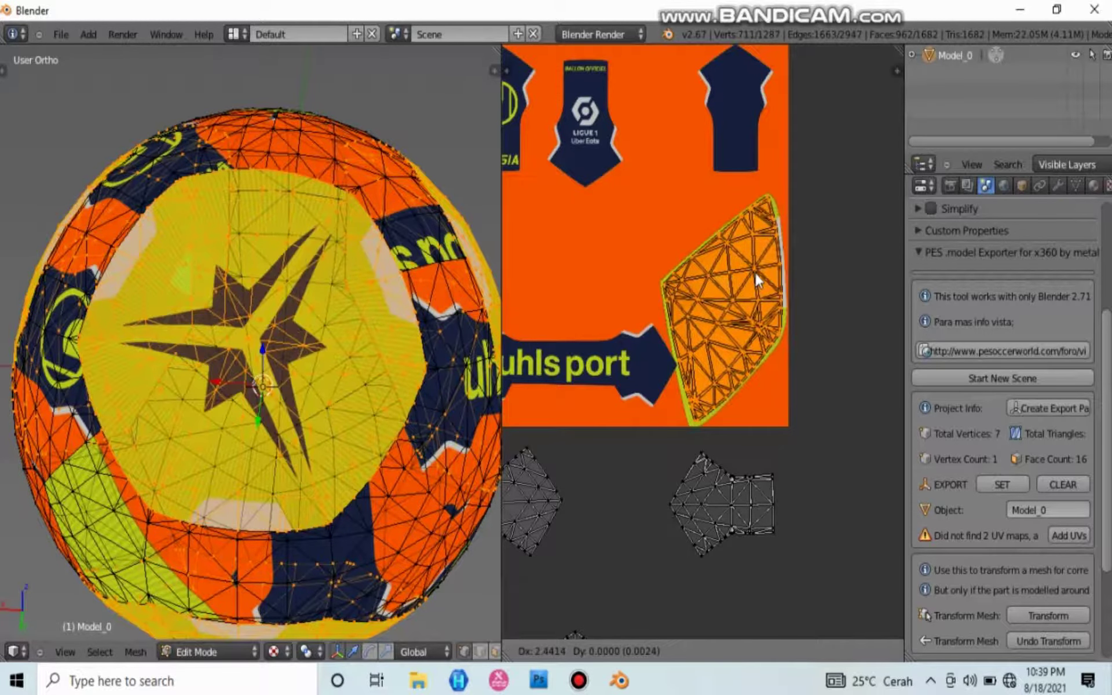
click(758, 282)
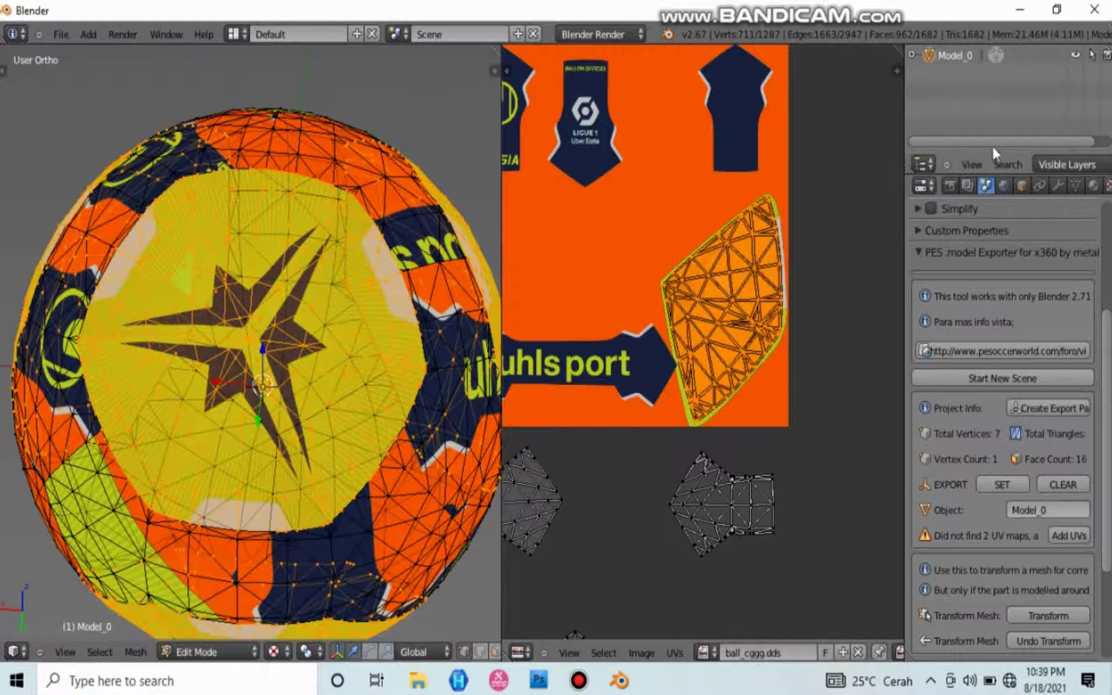
- Switch out of mesh editing to examine the yellow-green panels on the whole ball, and return to editing
click(997, 56)
scroll(281, 367, down, 4)
middle_drag(280, 367, 345, 393)
scroll(259, 419, up, 1)
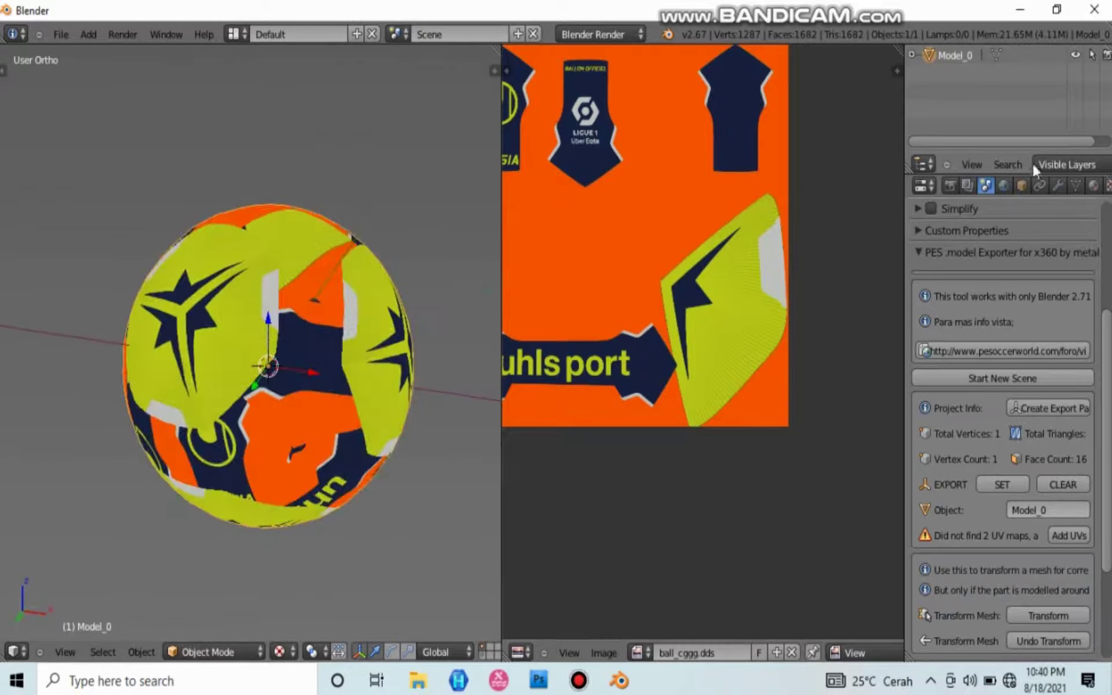
click(996, 56)
scroll(807, 367, down, 4)
scroll(665, 400, up, 1)
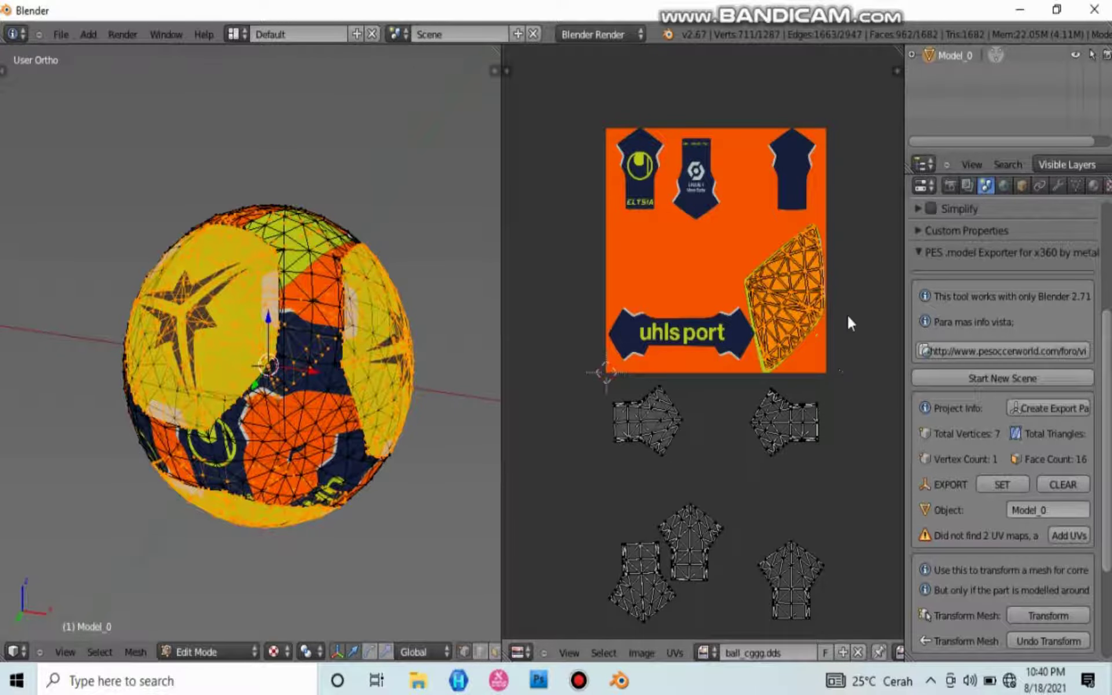
click(996, 55)
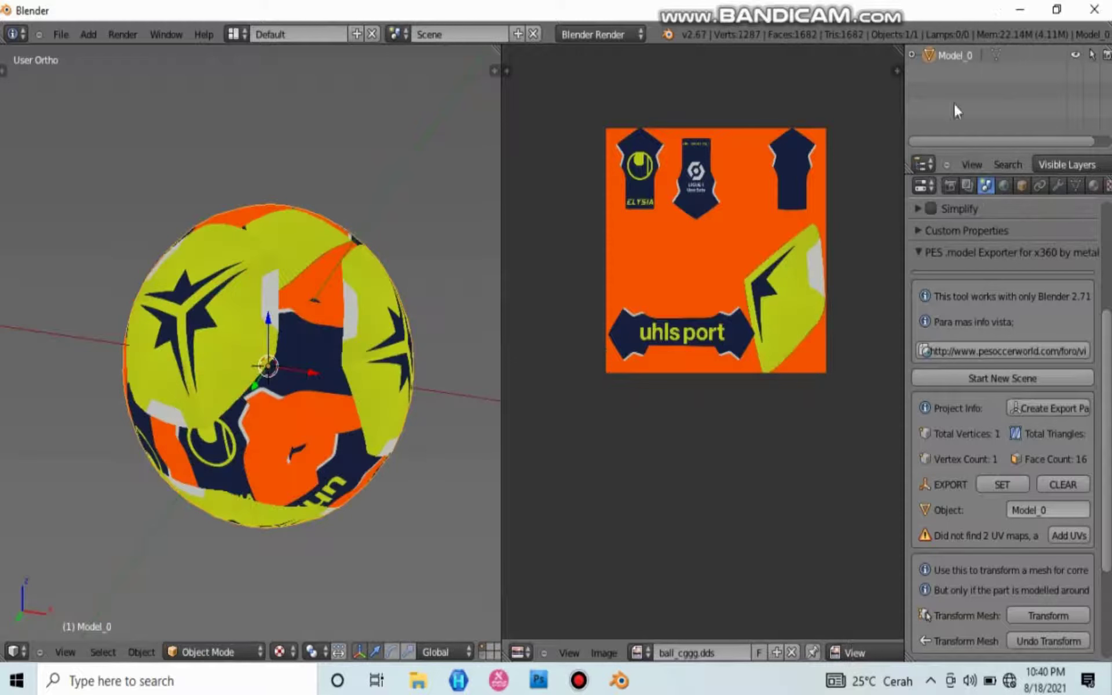
click(996, 56)
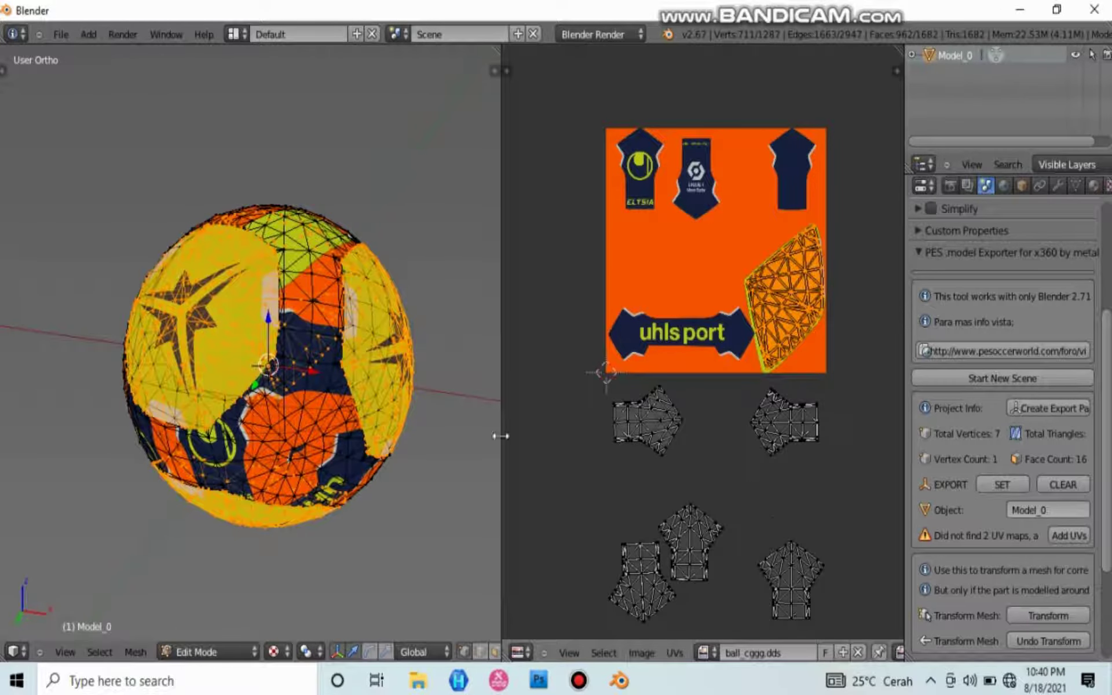
- Select only the arrow-shaped UV island directly below the texture's lower-right part, leaving the four-sided island unselected
key(b)
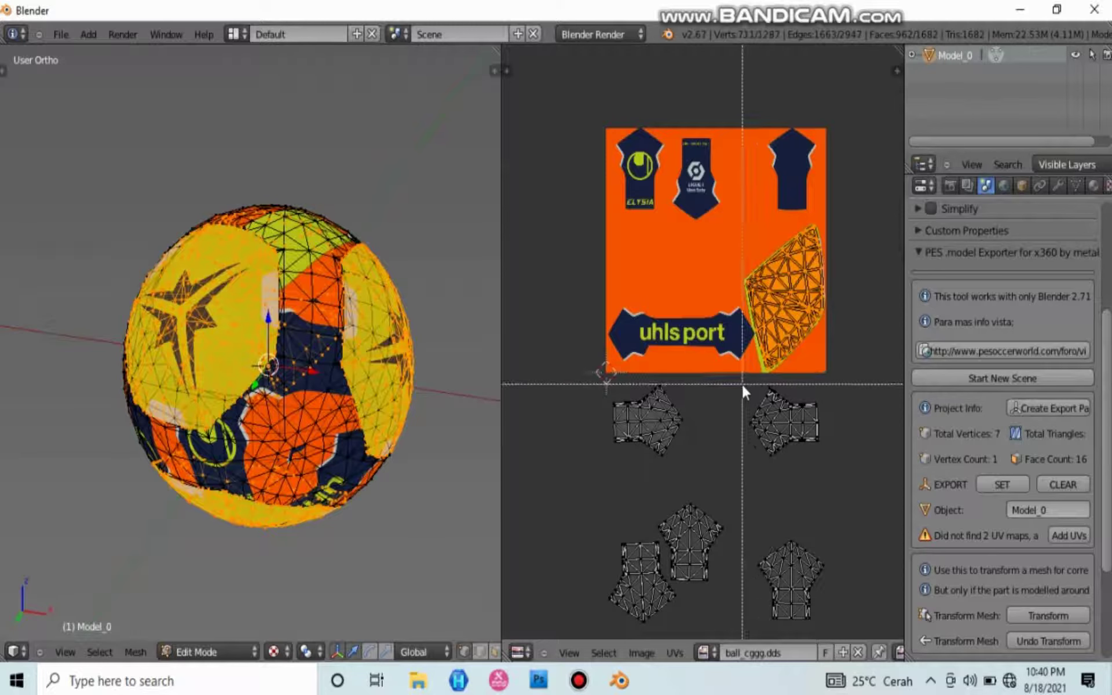
drag(742, 384, 849, 492)
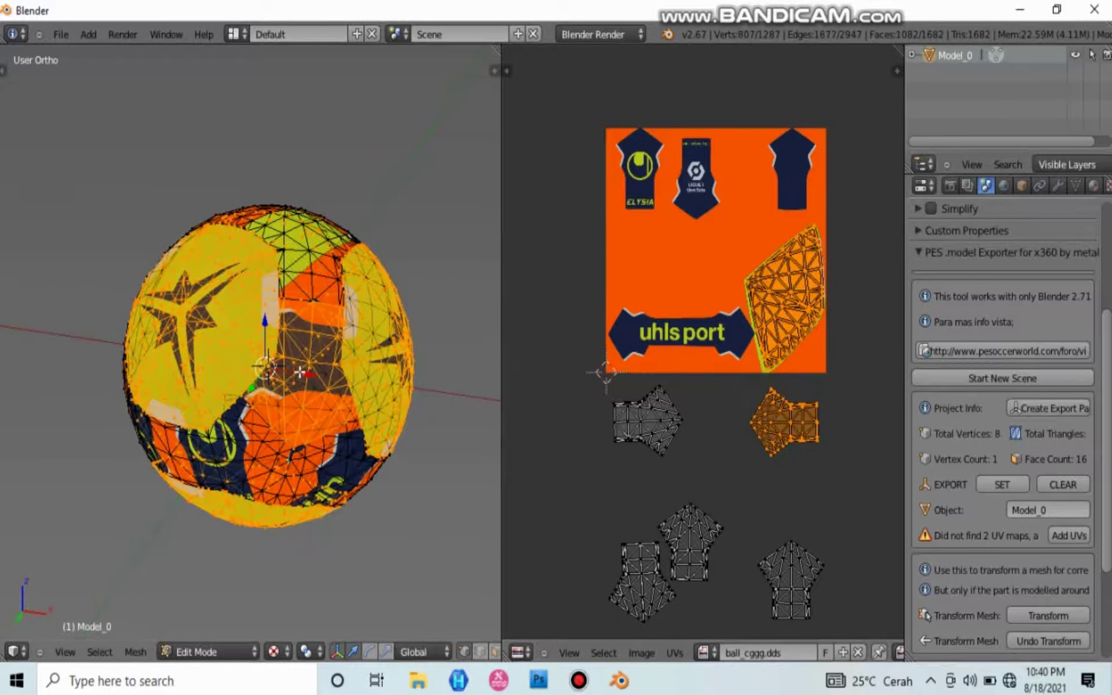
scroll(313, 357, up, 6)
right_click(314, 357)
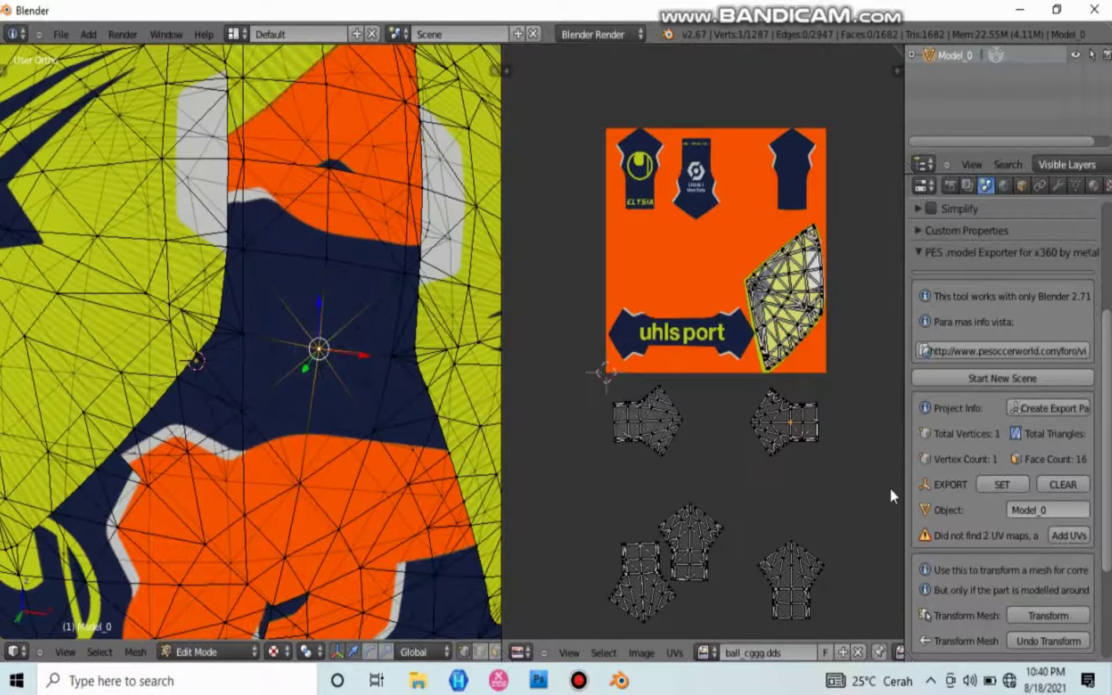
key(b)
drag(724, 383, 850, 471)
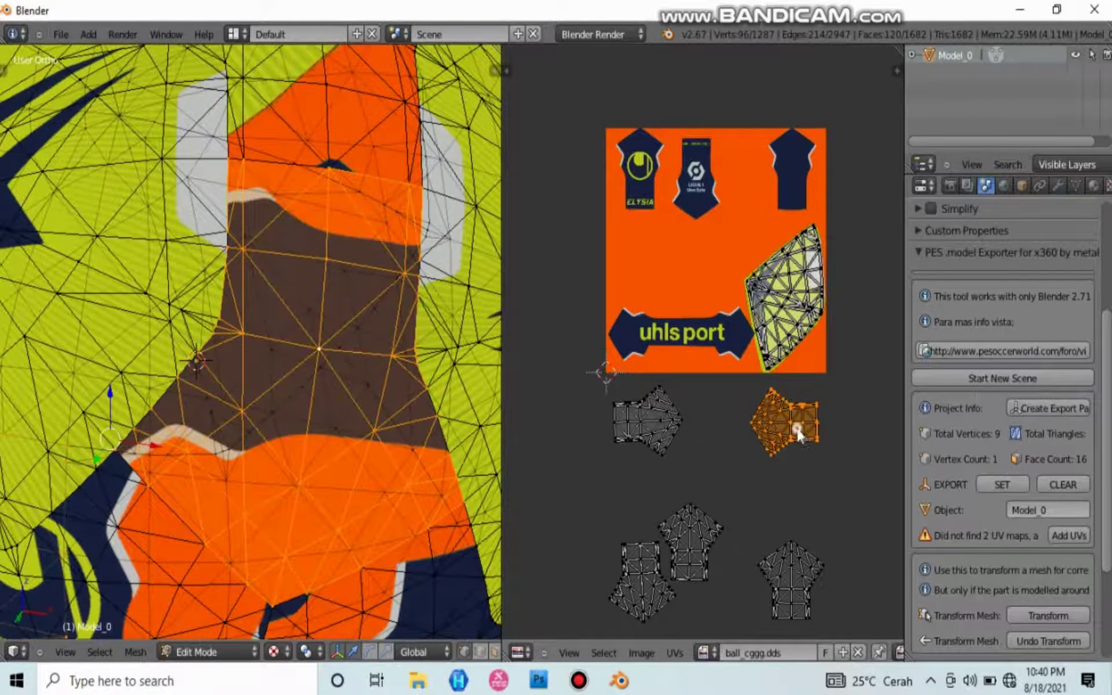
- Move the selected arrow-shaped UV island onto the left half of the uhlsport artwork, aligned with its pointed end
key(g)
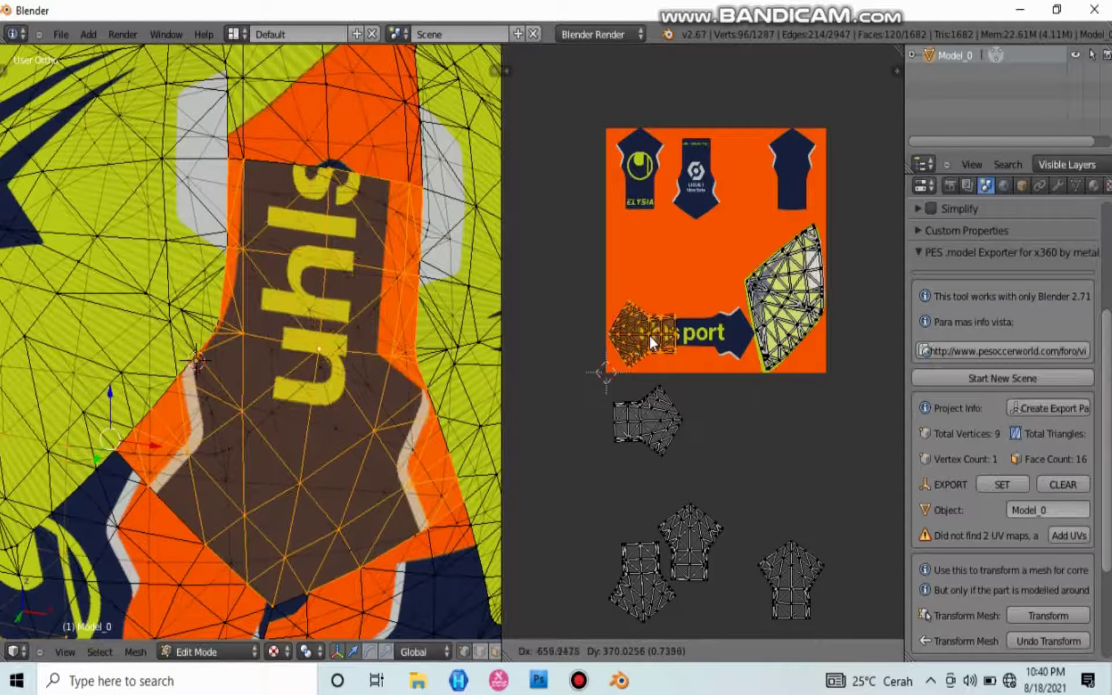
click(649, 335)
scroll(634, 317, up, 6)
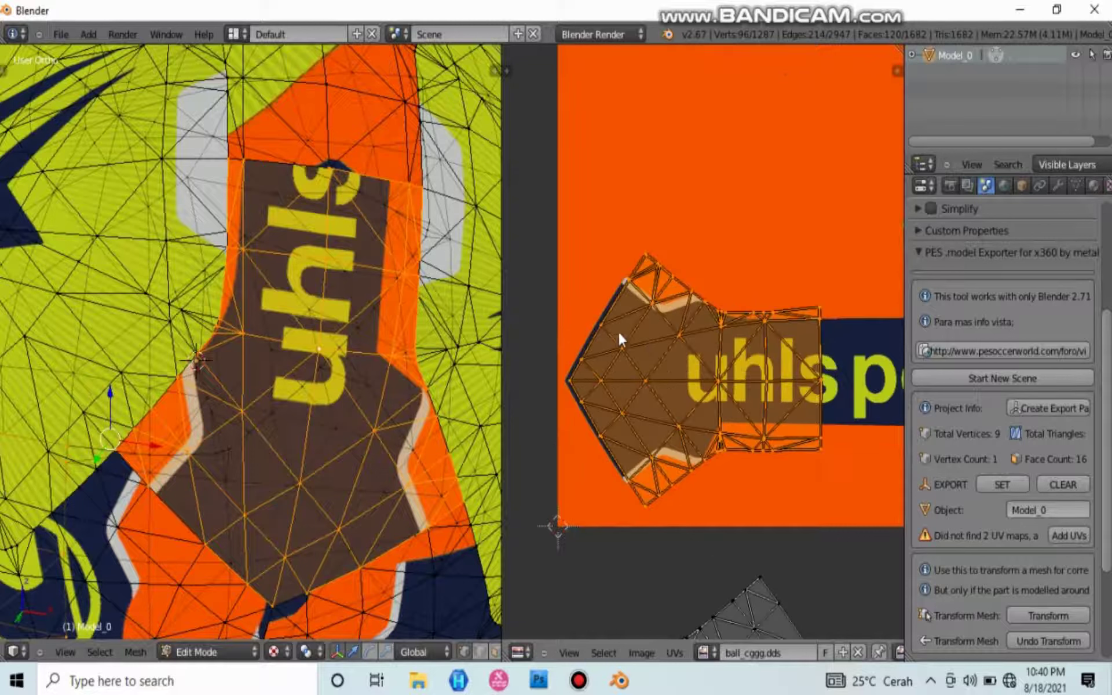
key(g)
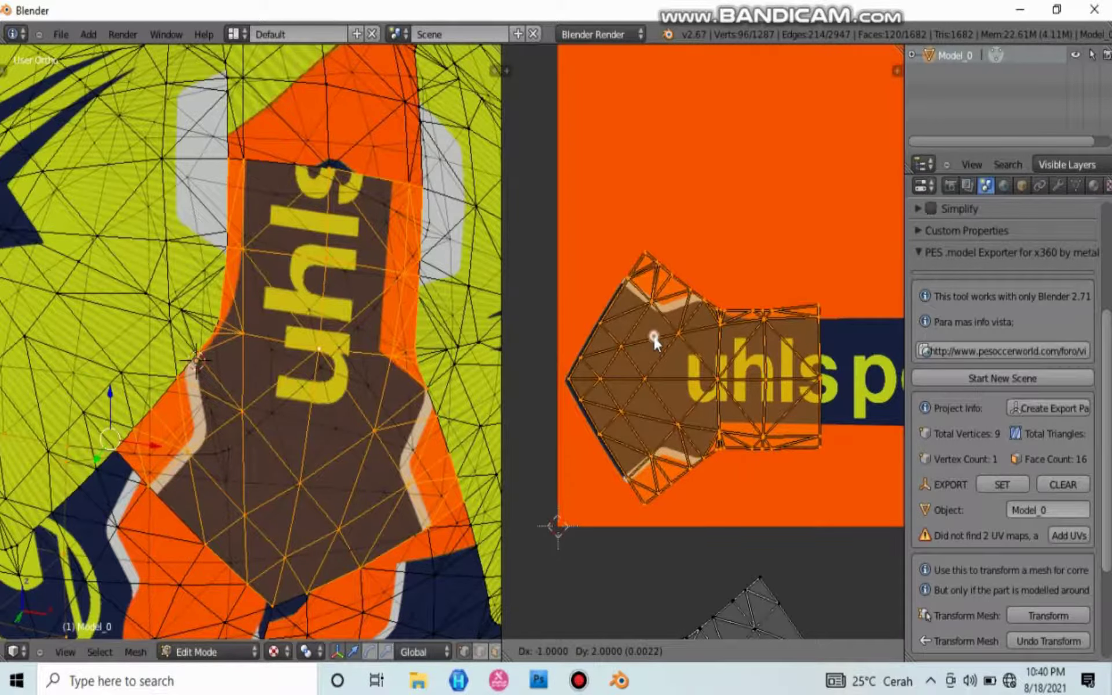
click(655, 342)
- Highlight the arrow-shaped UV island just below the texture's lower-left corner and examine where its panels lie on the ball
scroll(685, 432, down, 10)
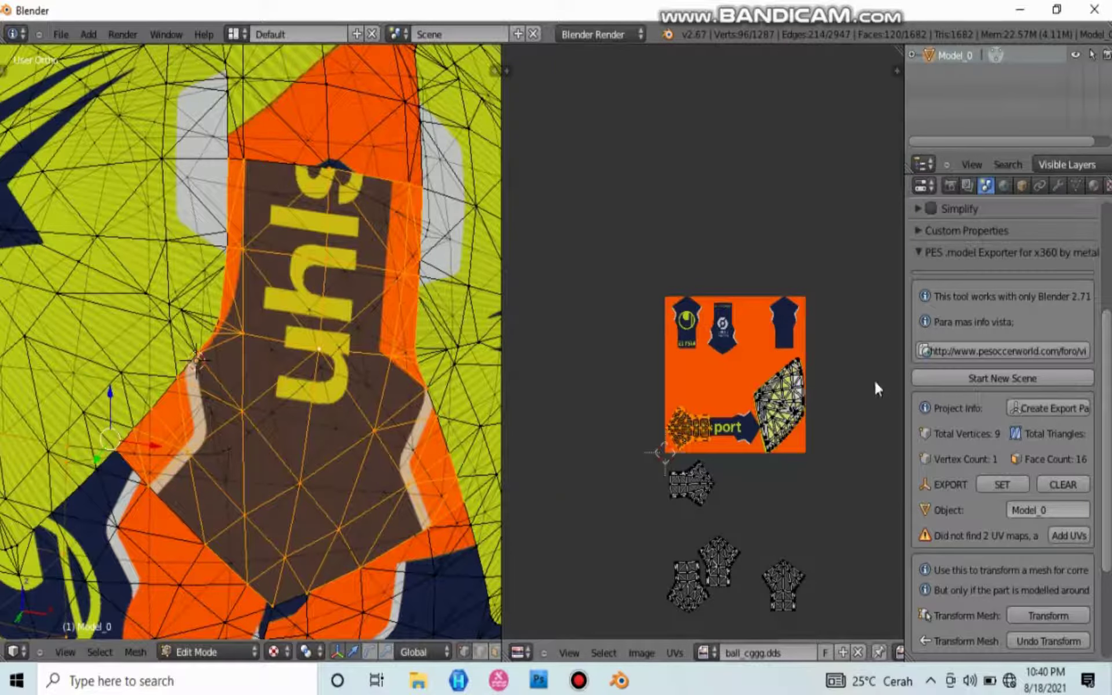
key(b)
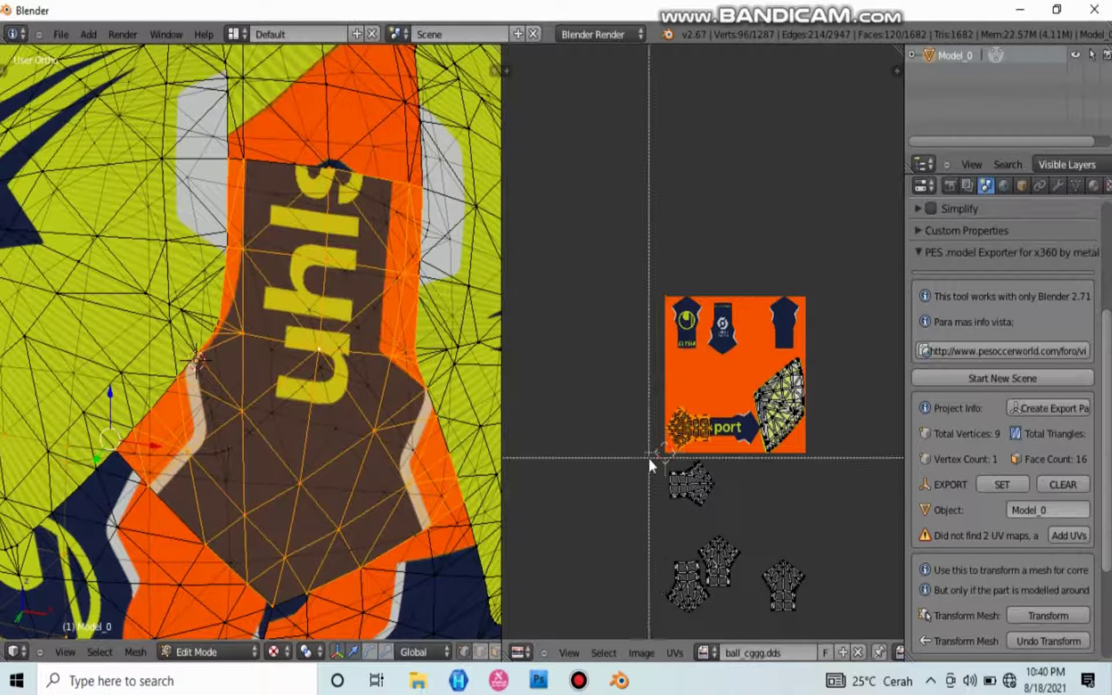
drag(649, 458, 741, 521)
scroll(313, 464, down, 5)
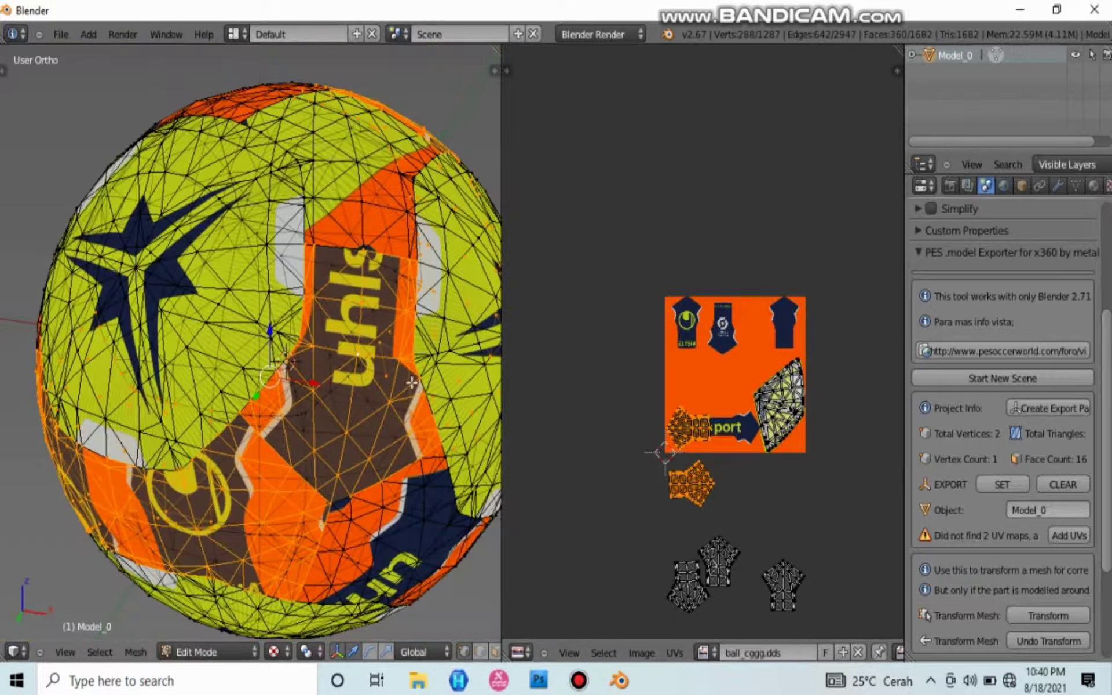
middle_drag(301, 451, 420, 335)
scroll(405, 393, up, 3)
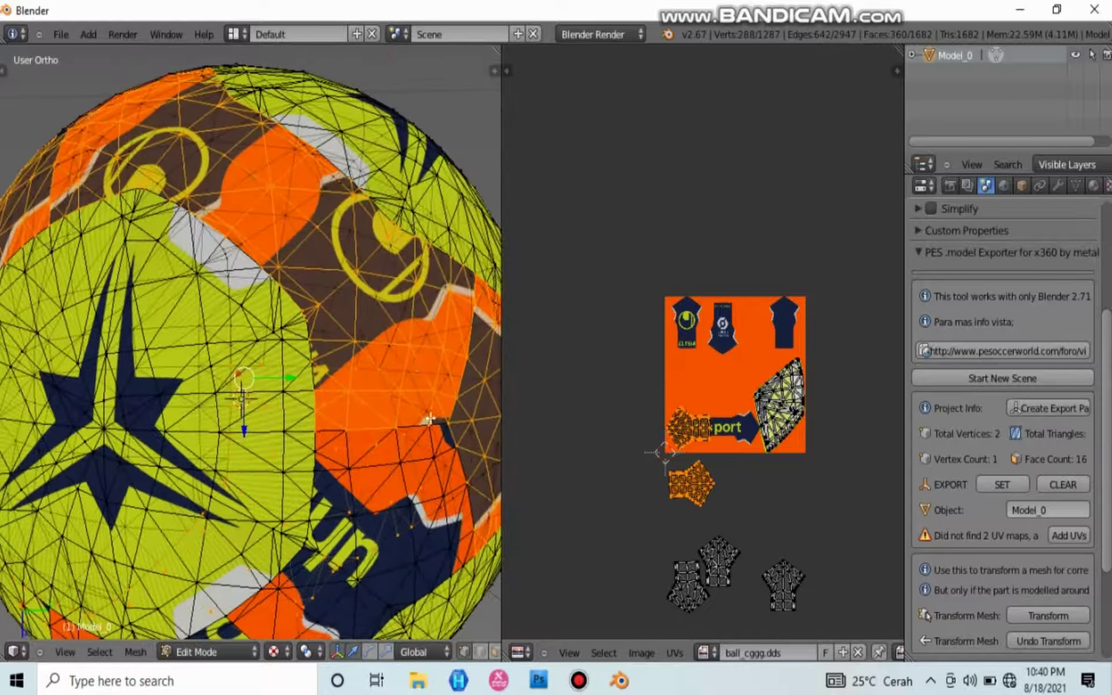
scroll(417, 348, up, 4)
right_click(686, 432)
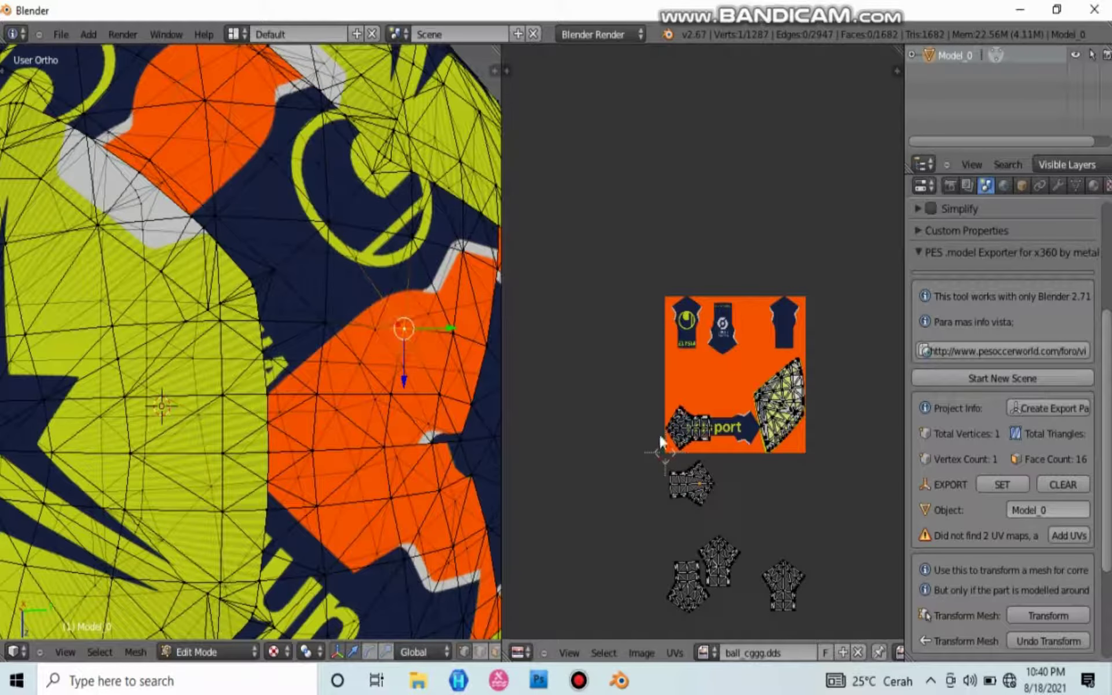
- Box-select the right-edge vertices of the UV island on the uhls lettering and look for them on the ball
scroll(693, 442, up, 5)
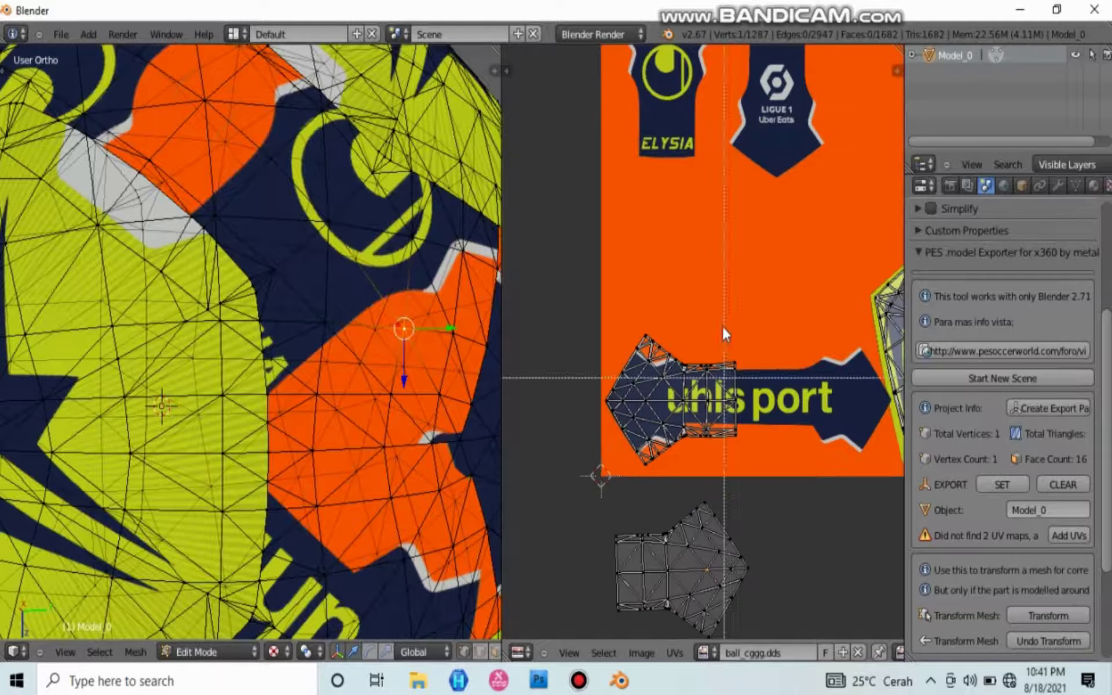
key(b)
drag(722, 325, 776, 440)
scroll(393, 367, down, 5)
middle_drag(393, 367, 481, 429)
scroll(411, 329, up, 5)
middle_drag(411, 329, 457, 370)
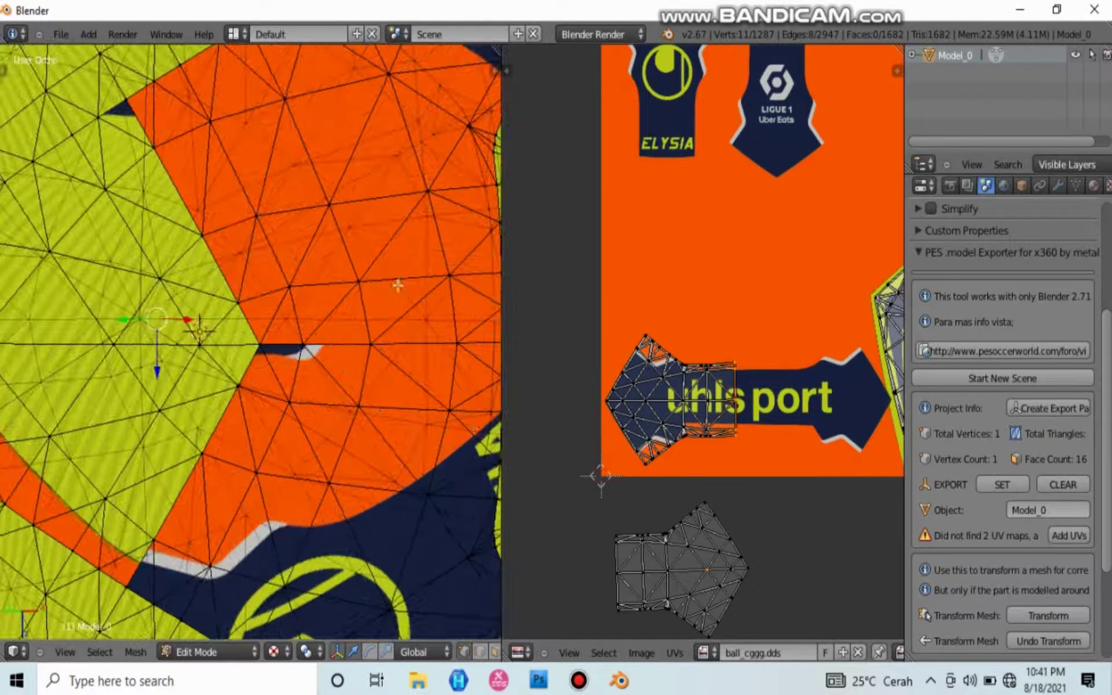
- Select the whole UV island on the uhls lettering and examine where its cut-off end meets the neighbouring panel on the ball
key(b)
drag(587, 317, 786, 478)
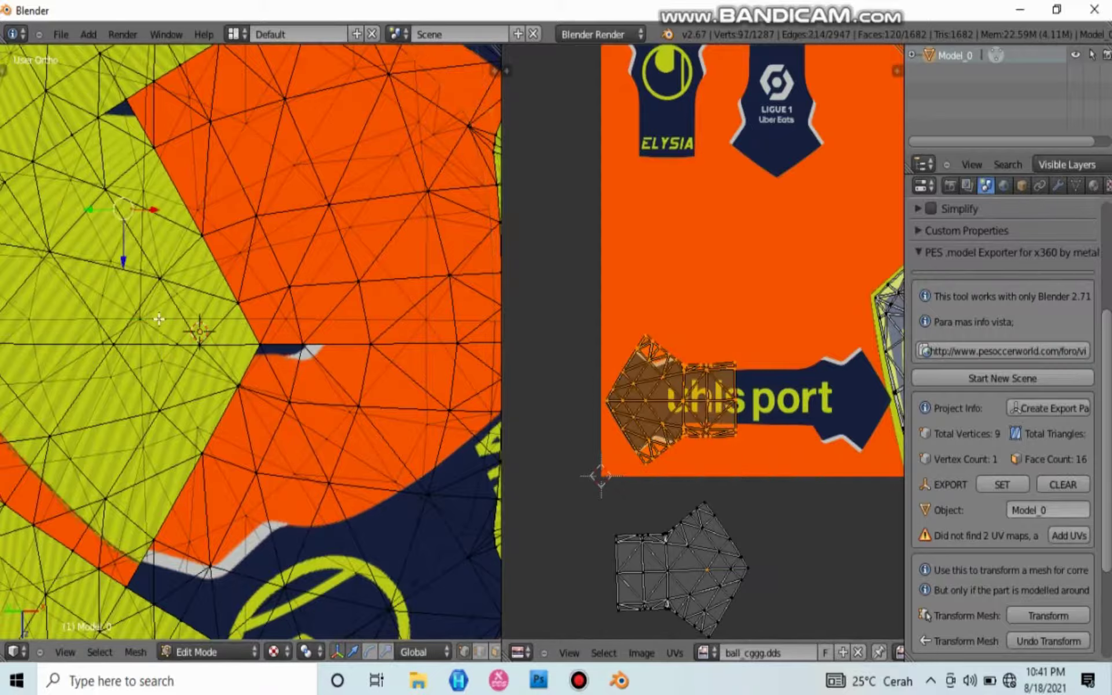
scroll(251, 342, down, 5)
middle_drag(222, 366, 267, 269)
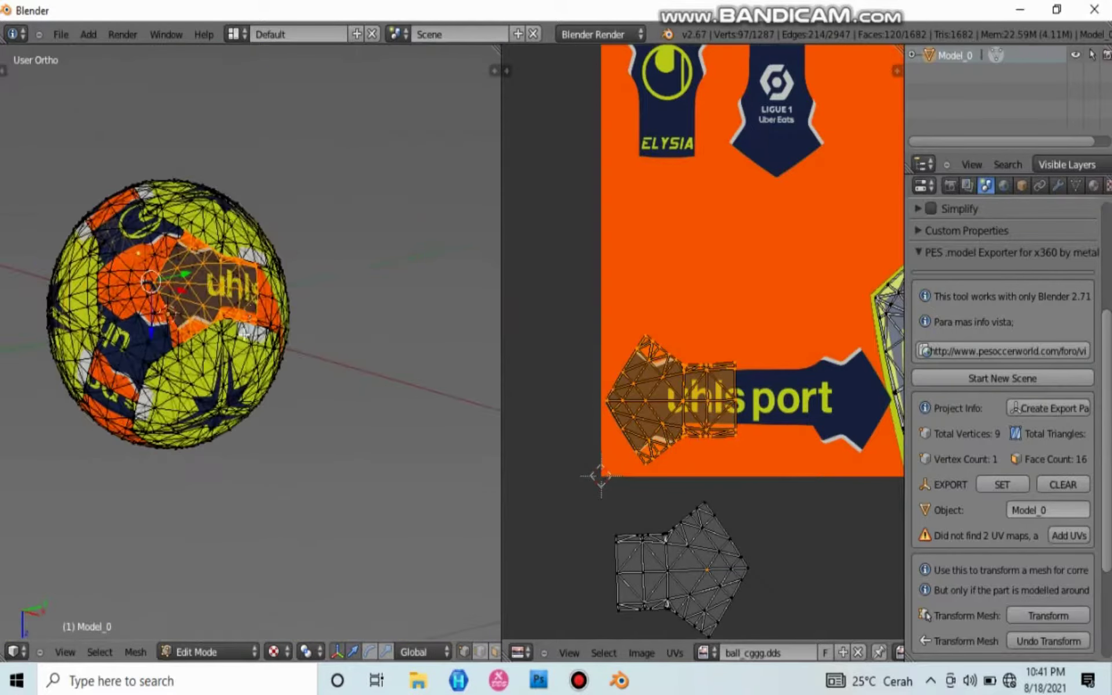
scroll(267, 269, up, 8)
scroll(286, 244, up, 1)
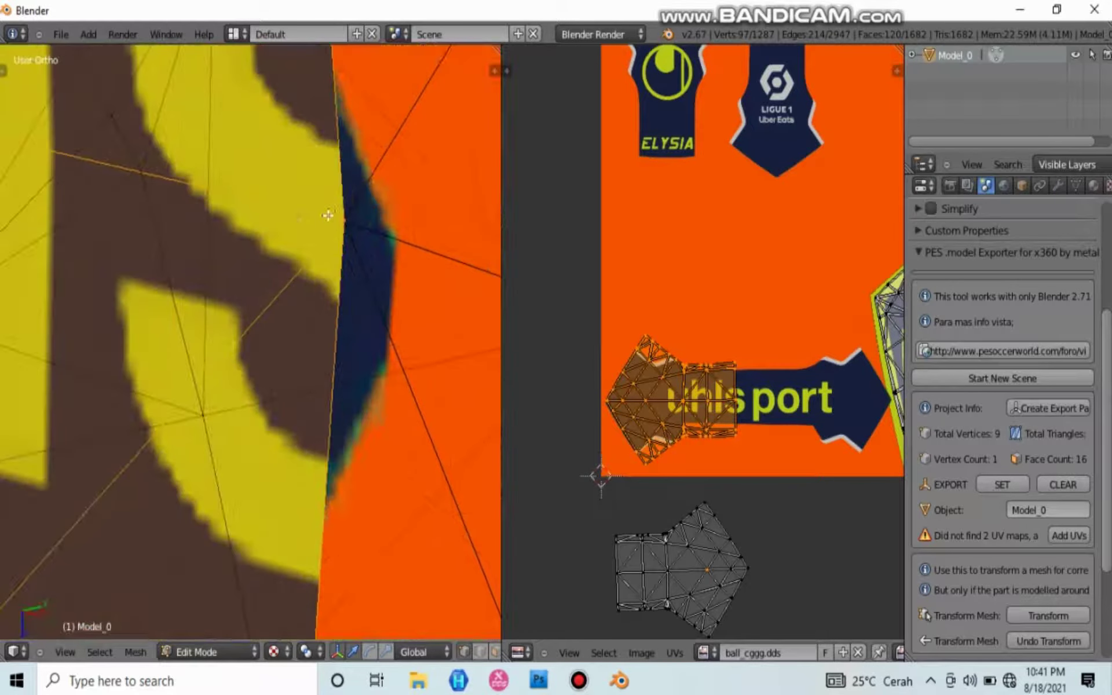
- Pick the ball vertex at the cut-off end of the uhls lettering and box-select its matching lower-right arrow-shaped UV island
right_click(344, 220)
scroll(665, 440, down, 8)
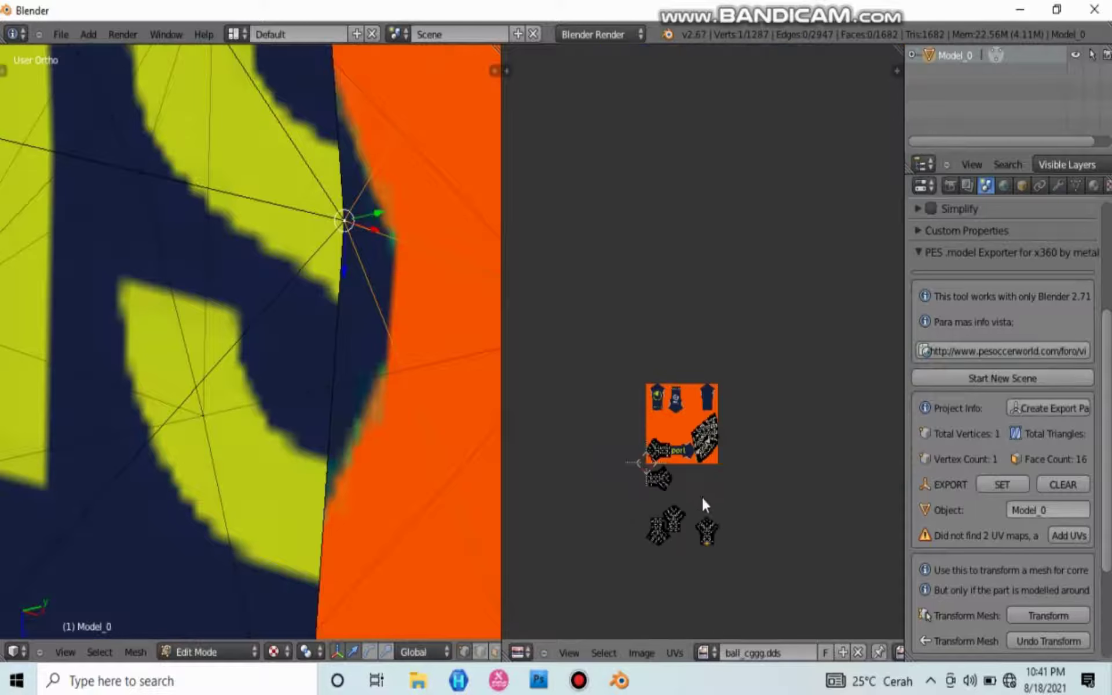
scroll(695, 491, up, 3)
key(b)
drag(661, 472, 748, 592)
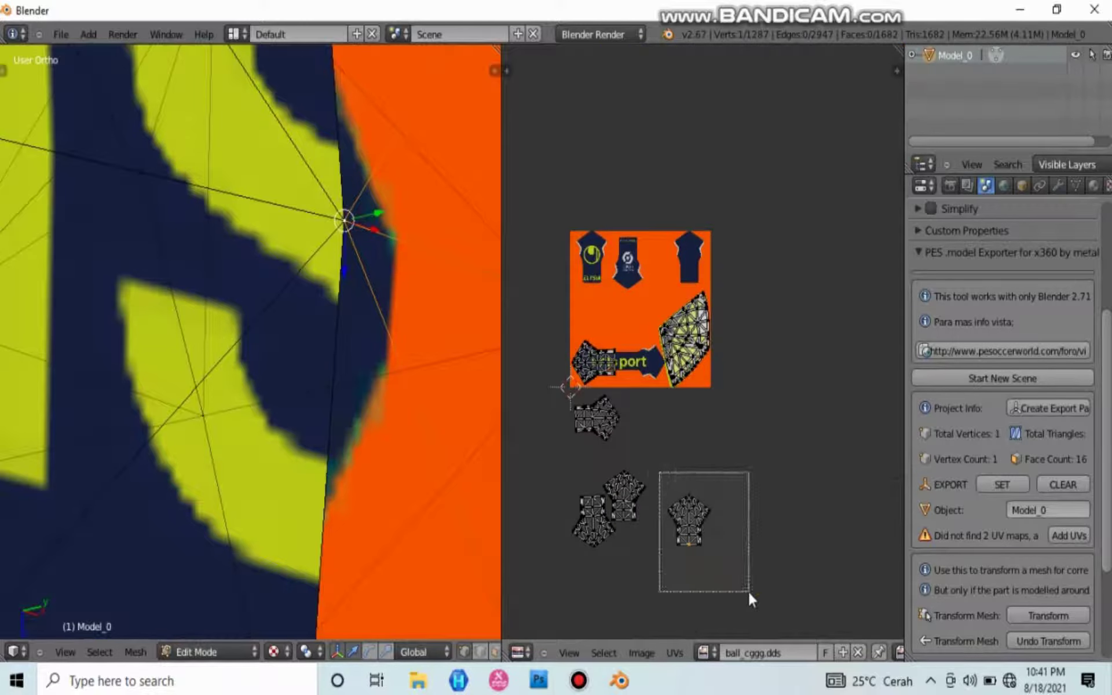
- Move the selected arrow-shaped UV island up onto the right half of the uhlsport artwork
scroll(690, 509, up, 4)
key(g)
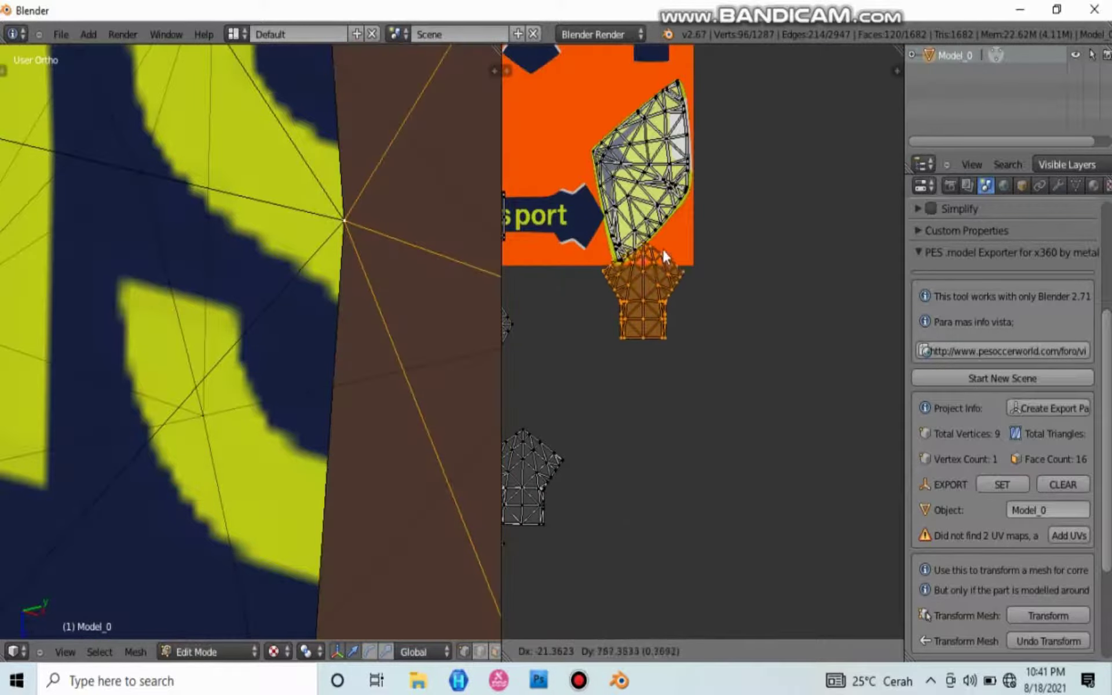
click(731, 246)
scroll(776, 289, down, 3)
scroll(777, 304, up, 4)
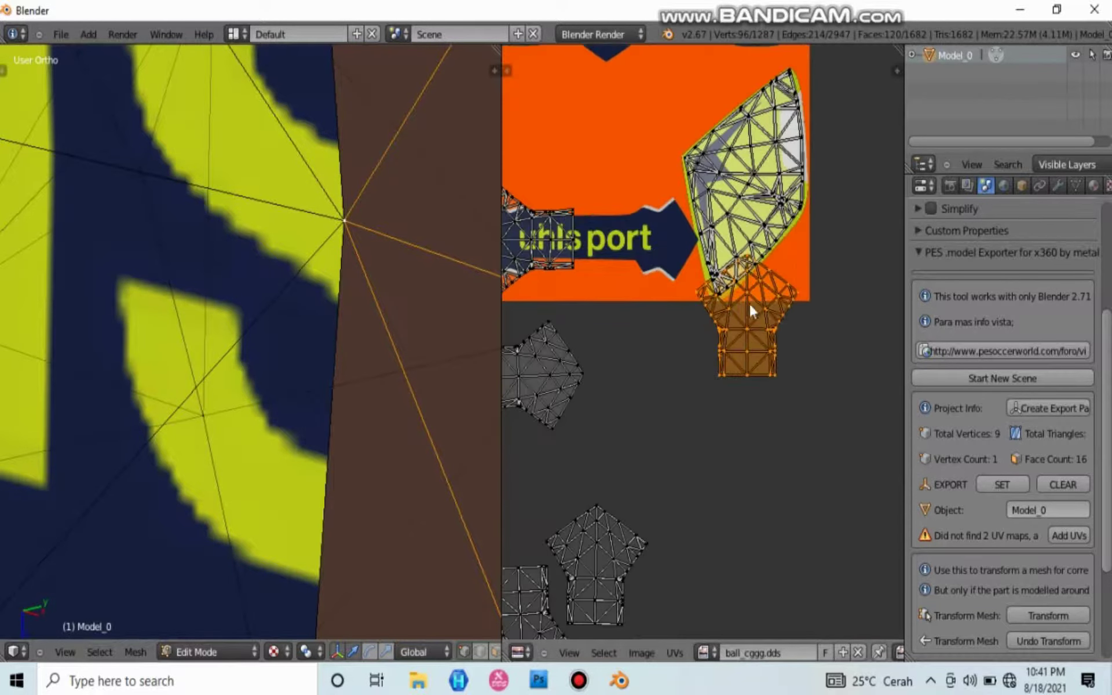
key(g)
- Rotate the arrow-shaped UV island about 90 degrees, fit it over the port lettering, and check the seam on the ball
key(r)
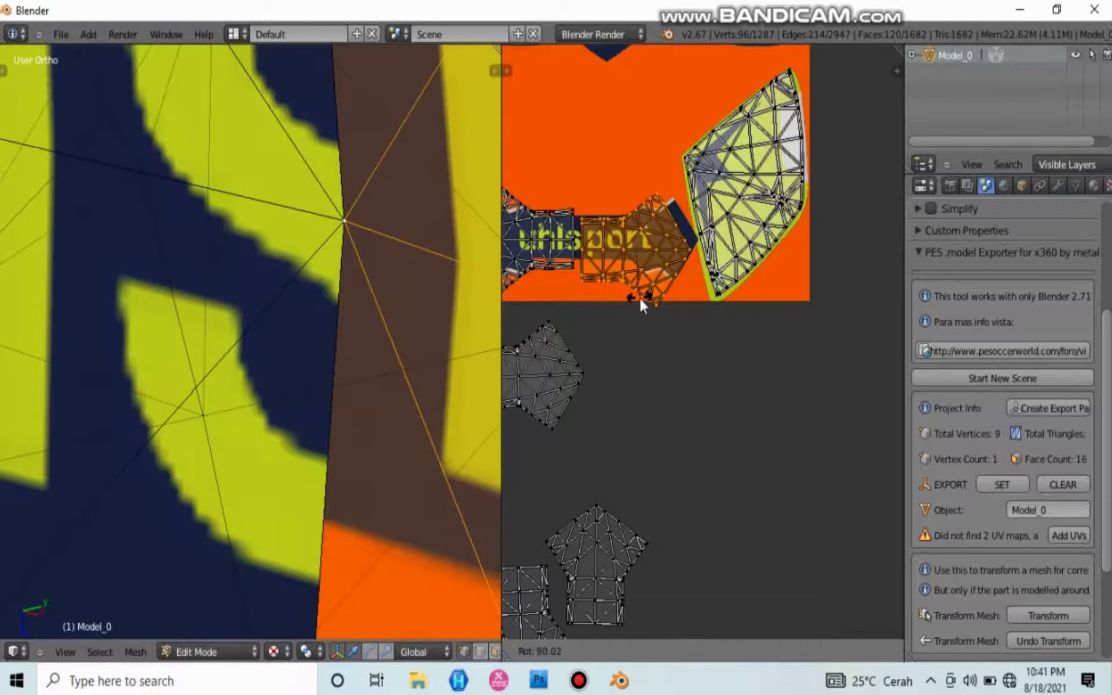
click(639, 298)
key(g)
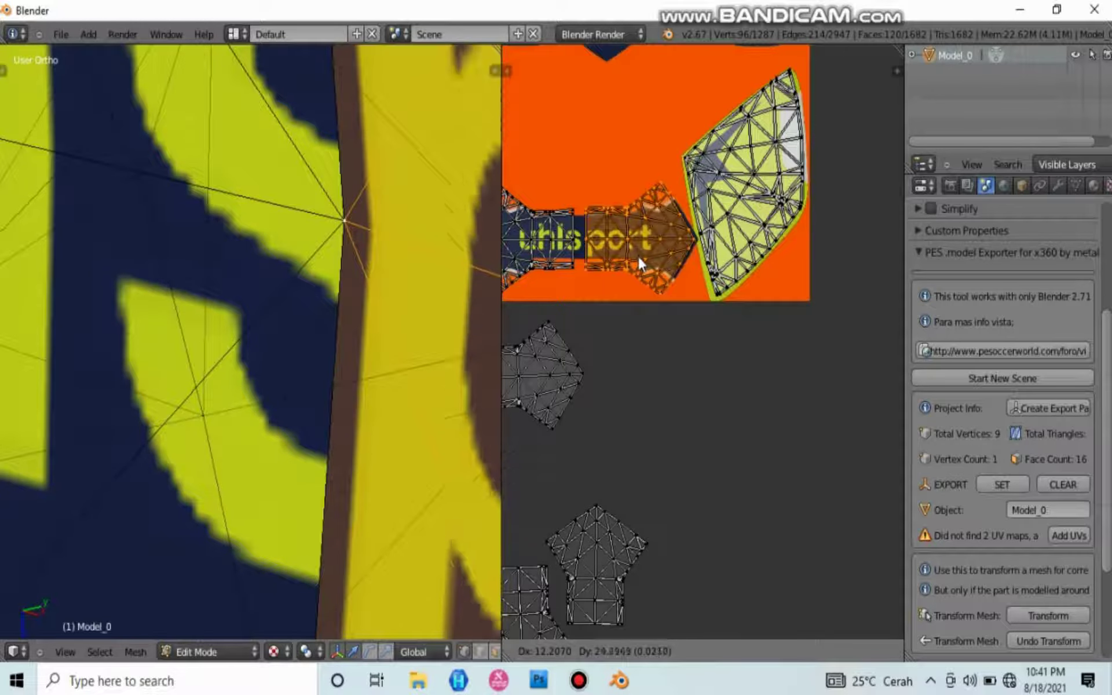
click(638, 257)
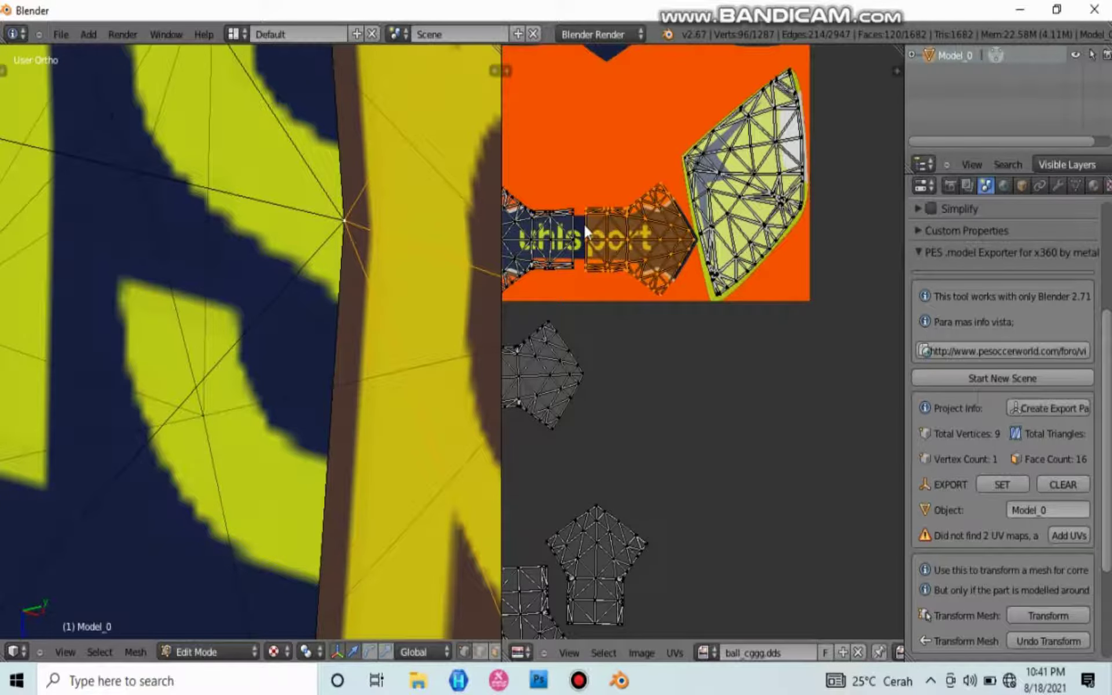
click(995, 55)
scroll(243, 463, down, 6)
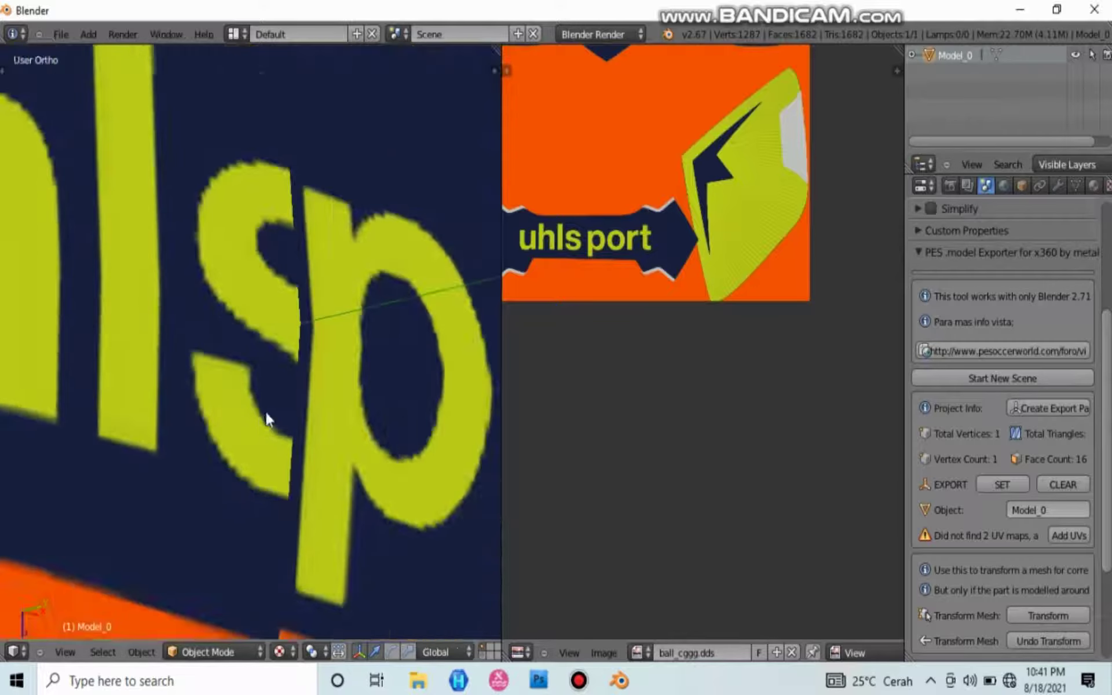
click(996, 55)
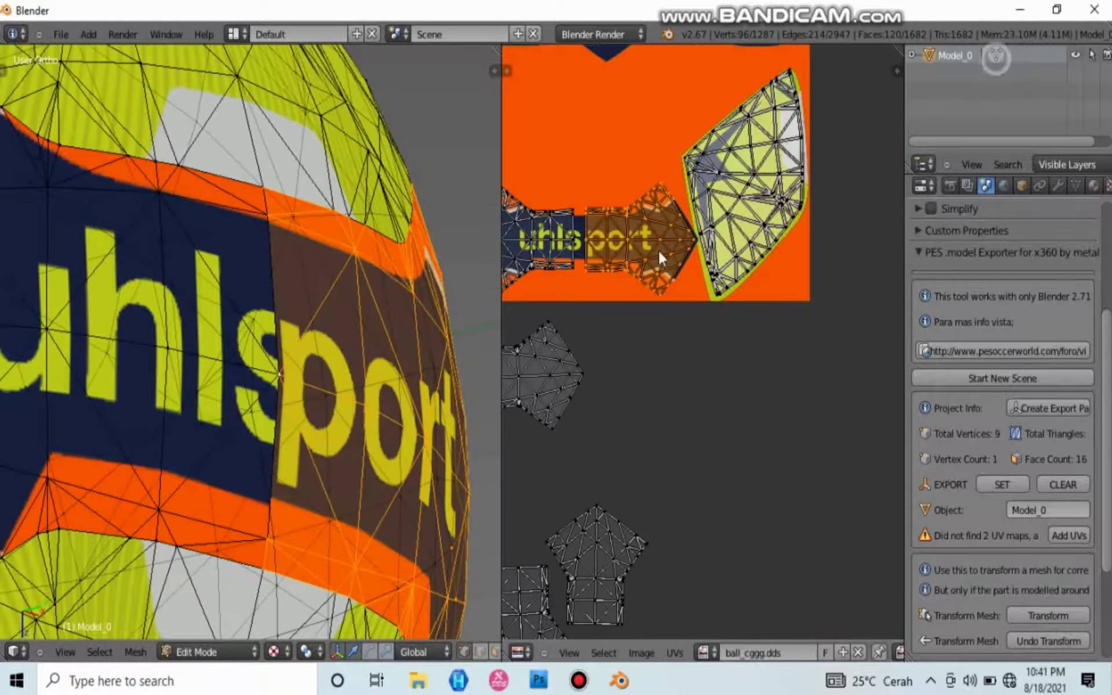
- Box-select the UV island on the uhls lettering and try shifting it toward the port island to close the gap in the word
scroll(661, 289, down, 2)
scroll(559, 284, up, 3)
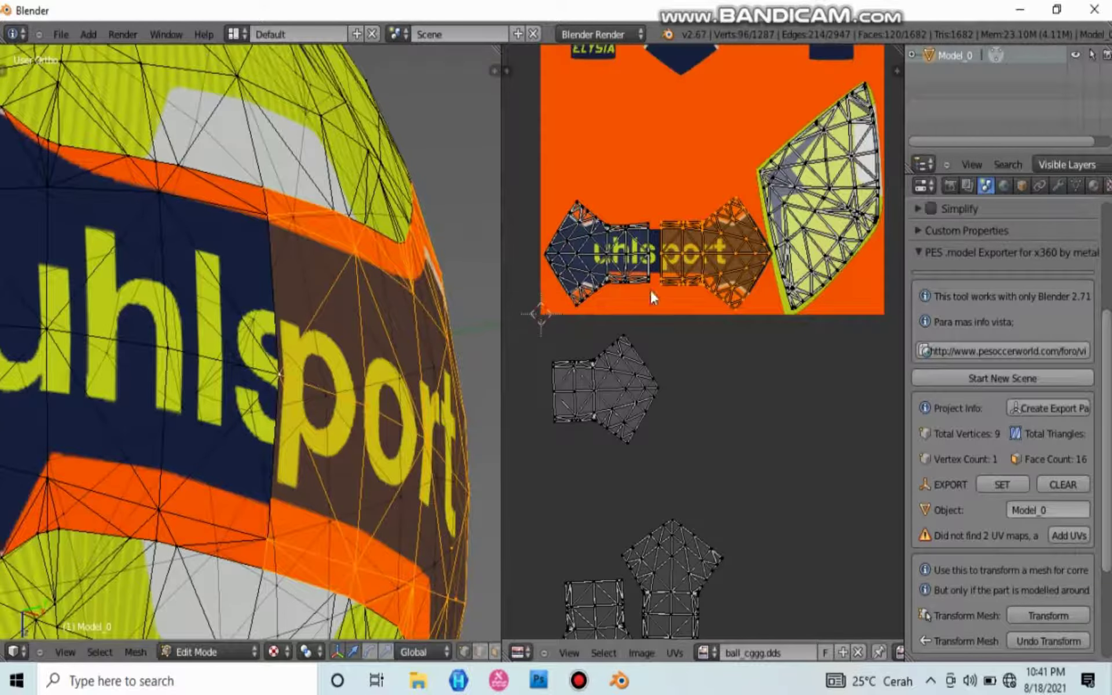
key(b)
drag(512, 168, 655, 307)
middle_drag(244, 278, 206, 272)
right_click(207, 272)
key(b)
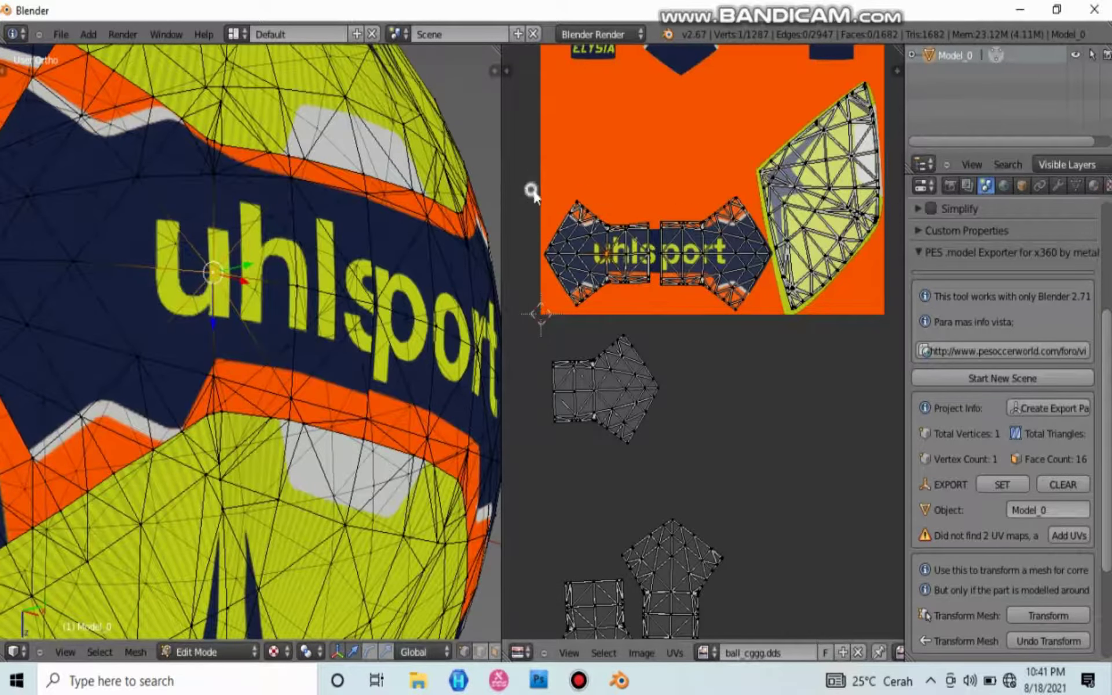
drag(531, 189, 651, 321)
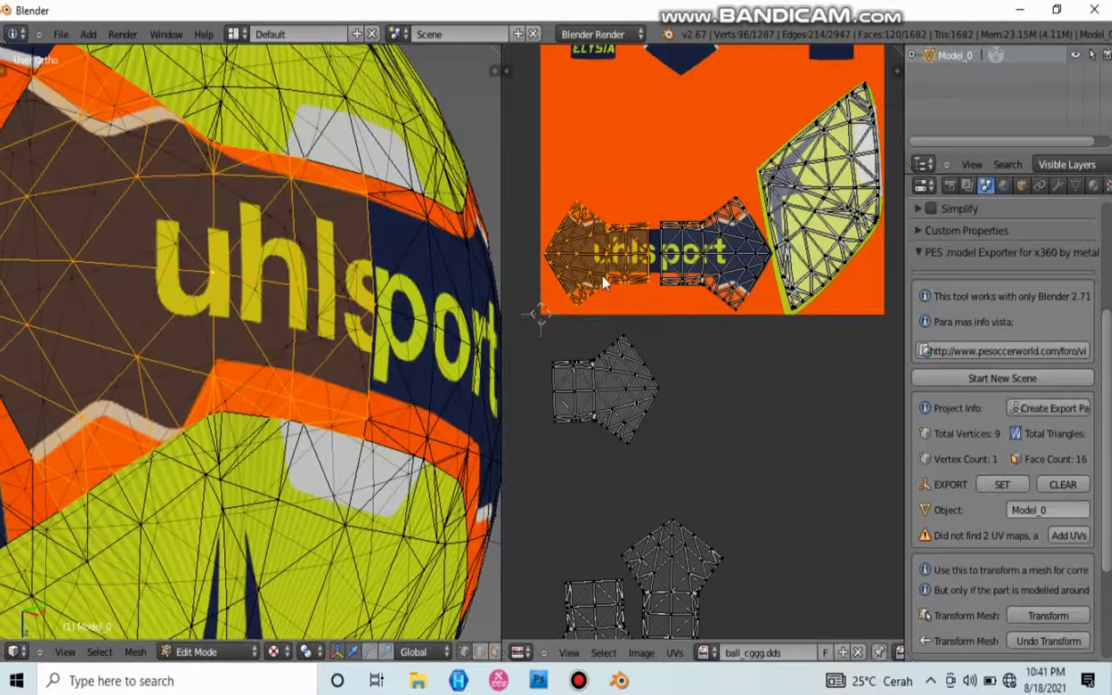
key(g)
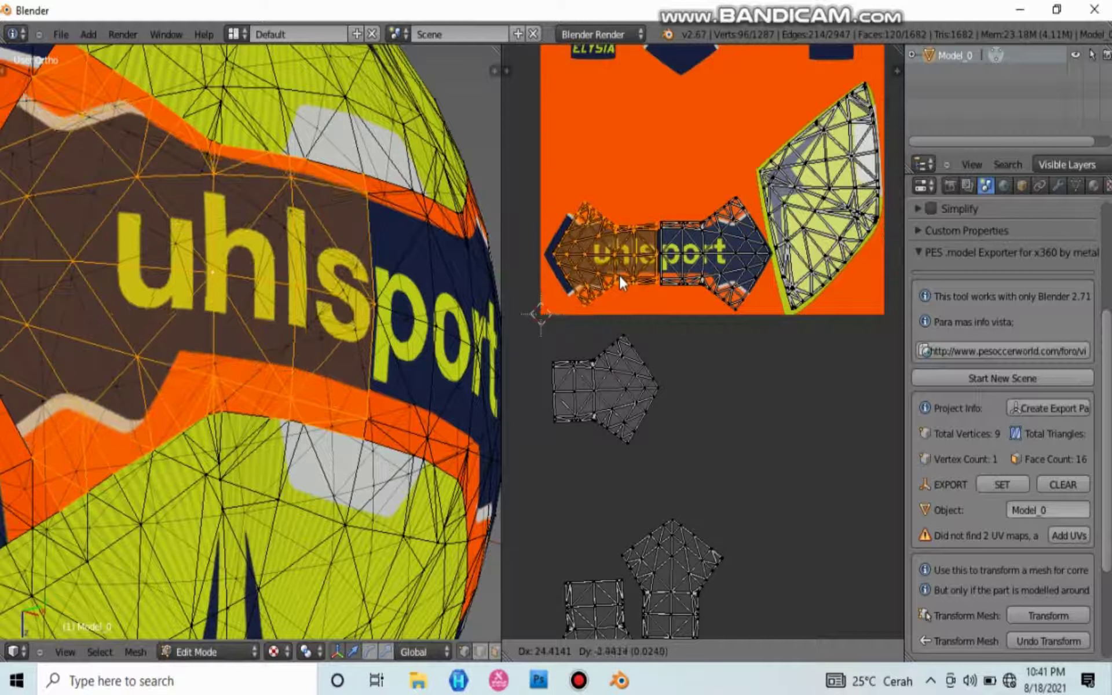
click(620, 273)
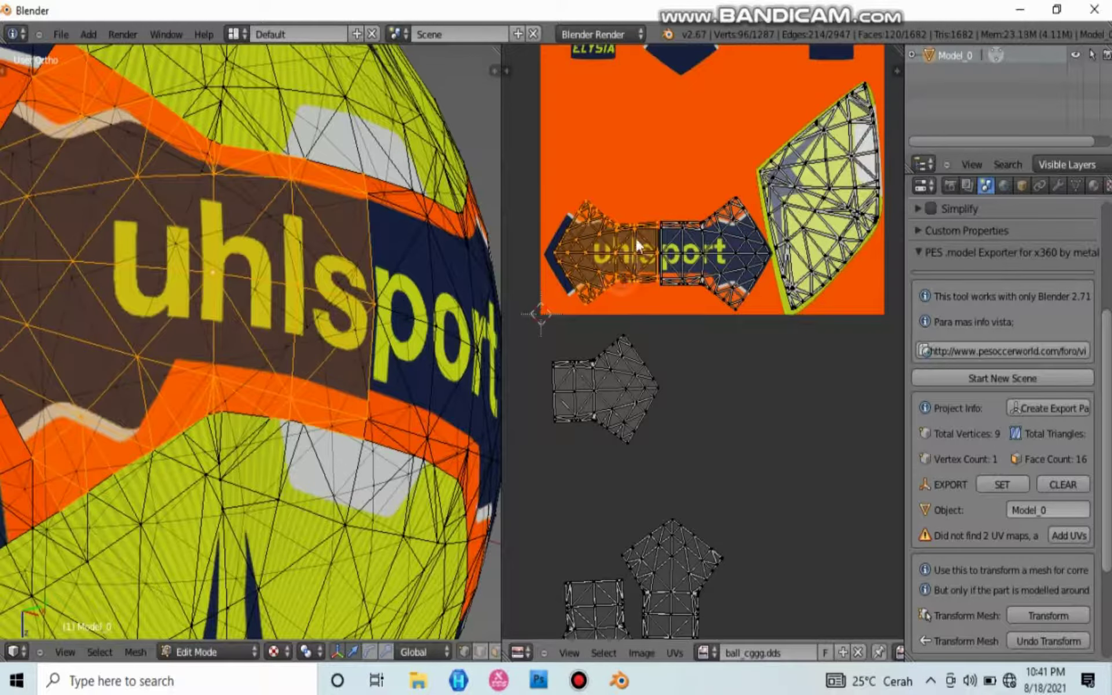
scroll(637, 244, up, 5)
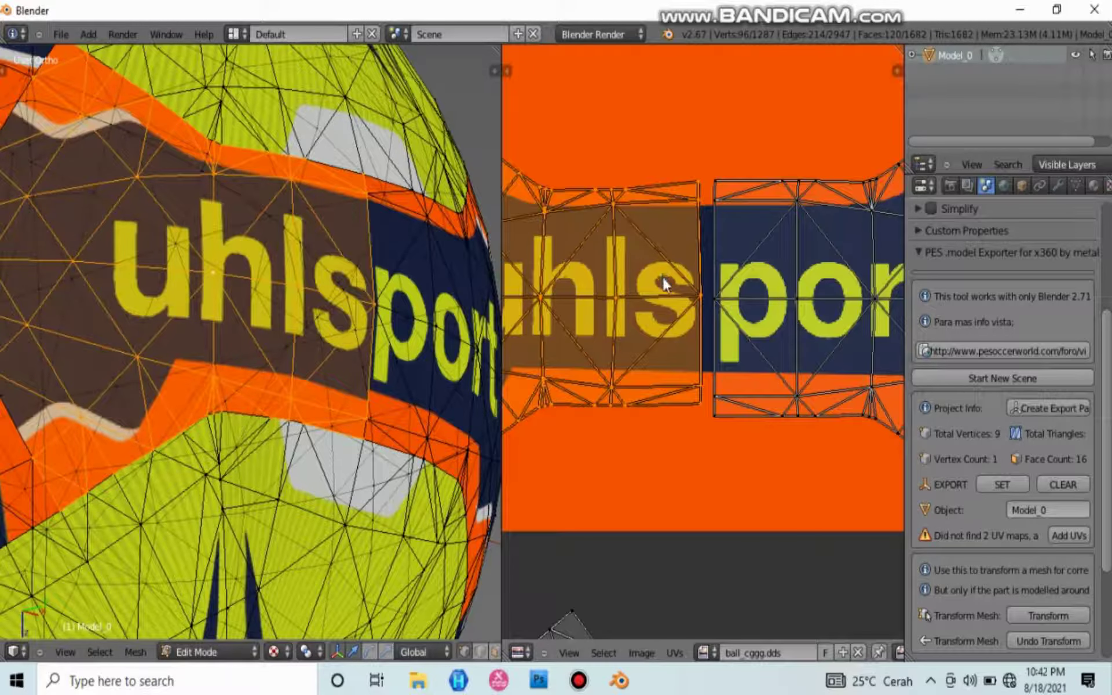
key(g)
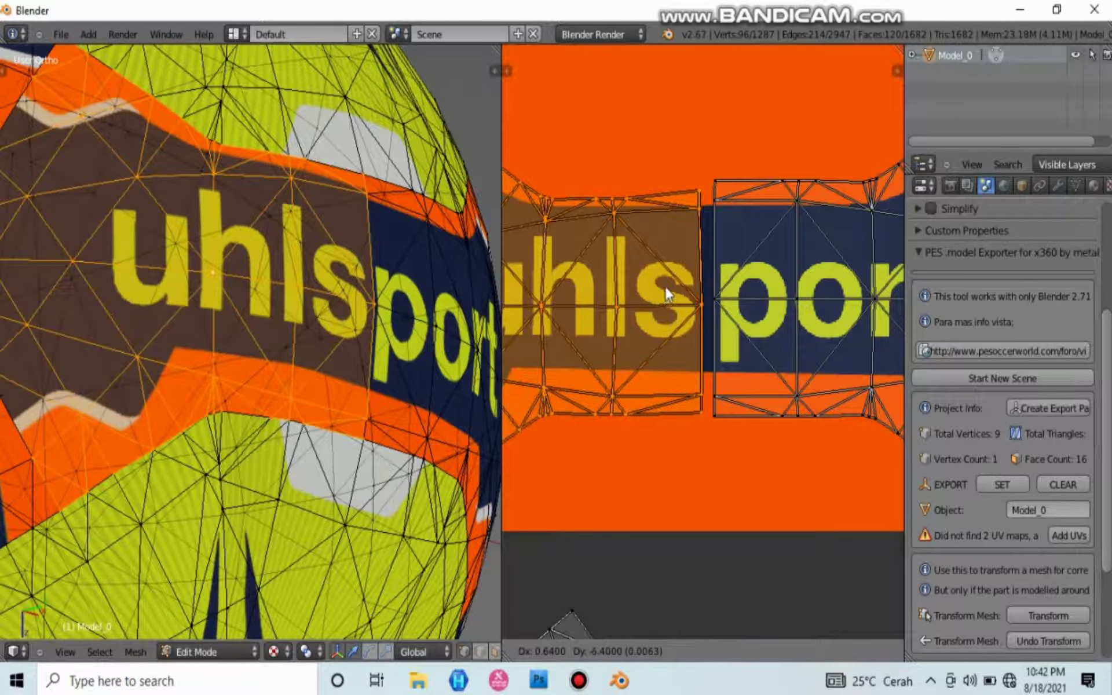
click(665, 286)
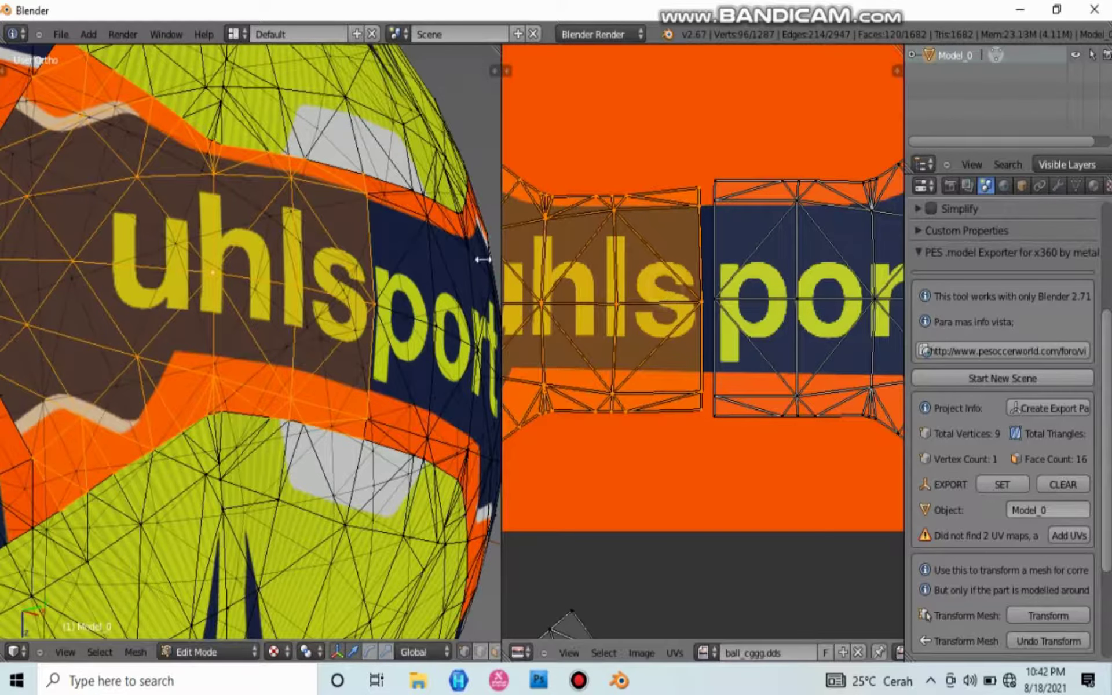
- Move the uhls UV island back outward so its point meets the pointed tip of the navy band artwork
scroll(479, 256, down, 6)
middle_drag(379, 296, 417, 307)
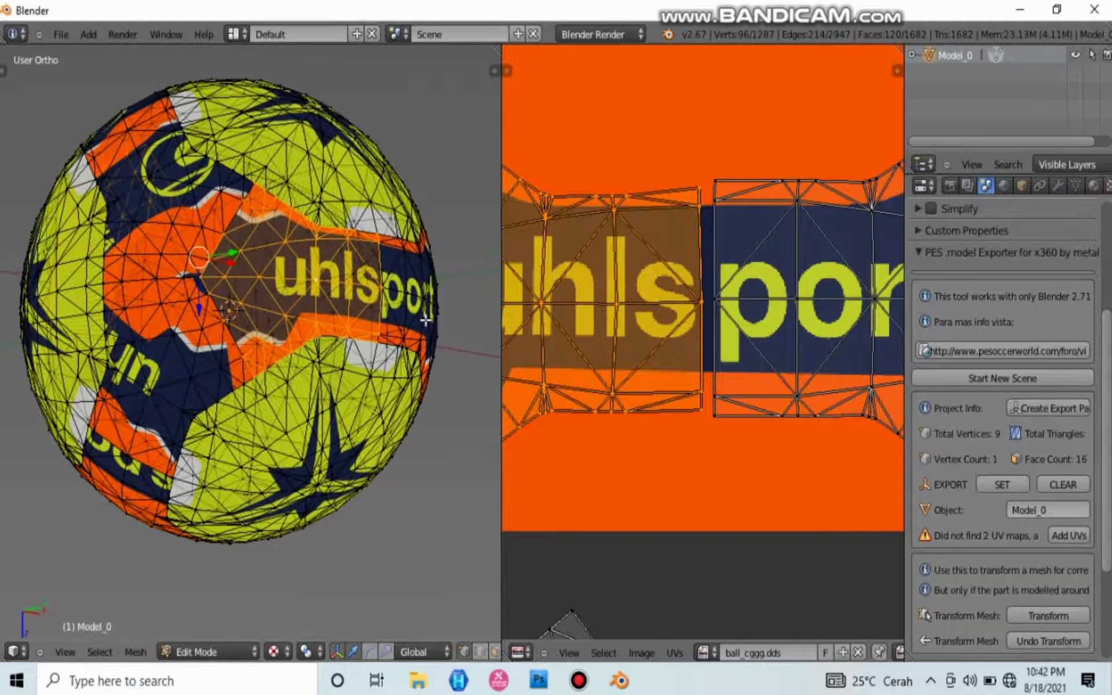
scroll(690, 298, down, 5)
key(g)
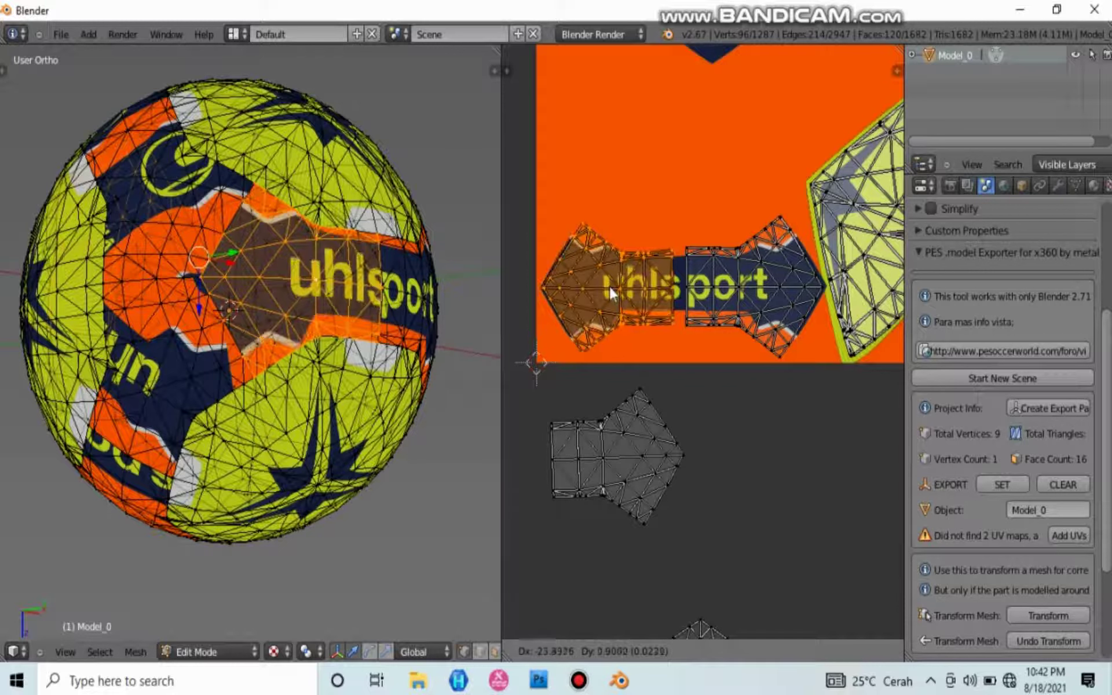
click(611, 286)
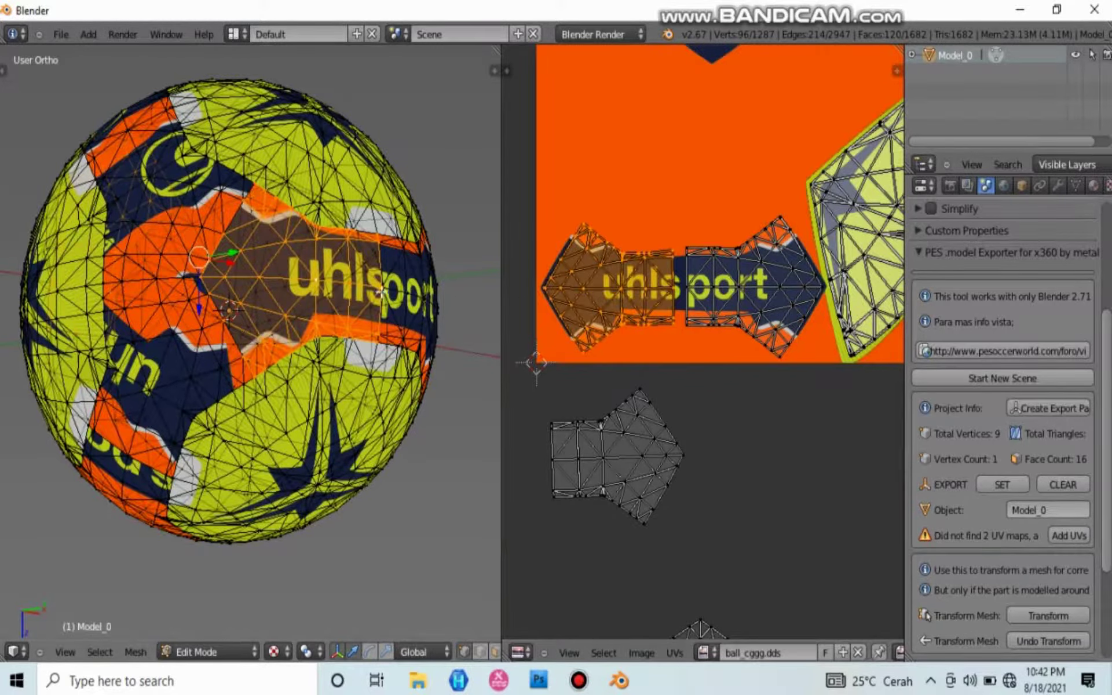
- Select the inner-edge vertices of the uhls UV island and move them over to meet the edge of the port island
scroll(416, 290, up, 8)
scroll(416, 289, up, 2)
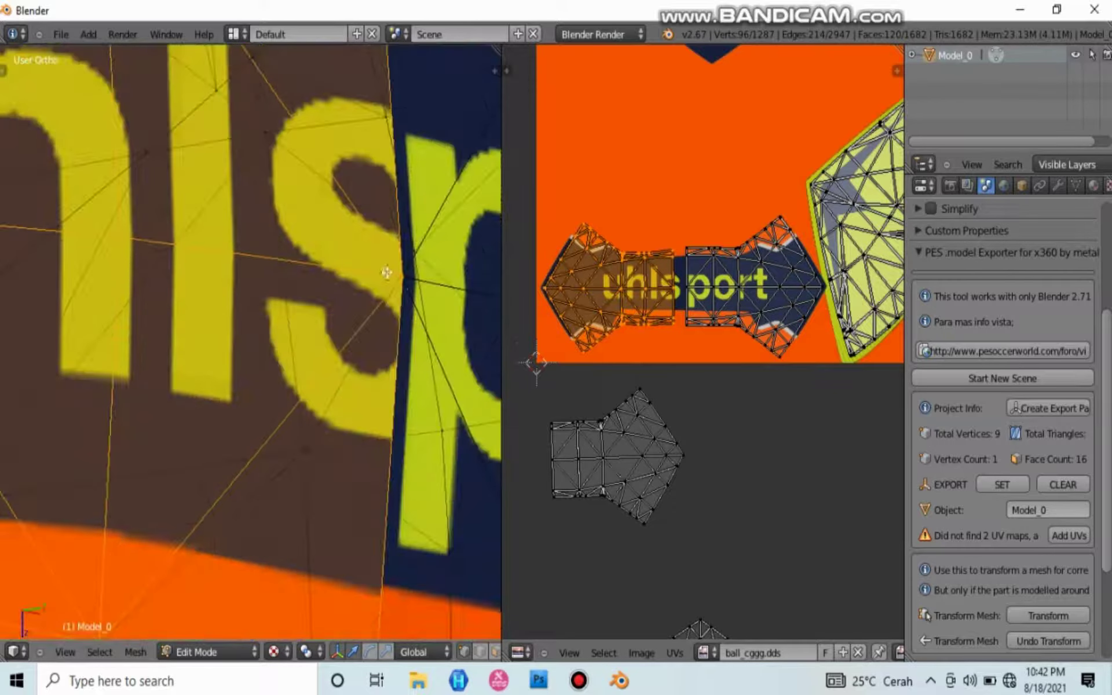
right_click(401, 279)
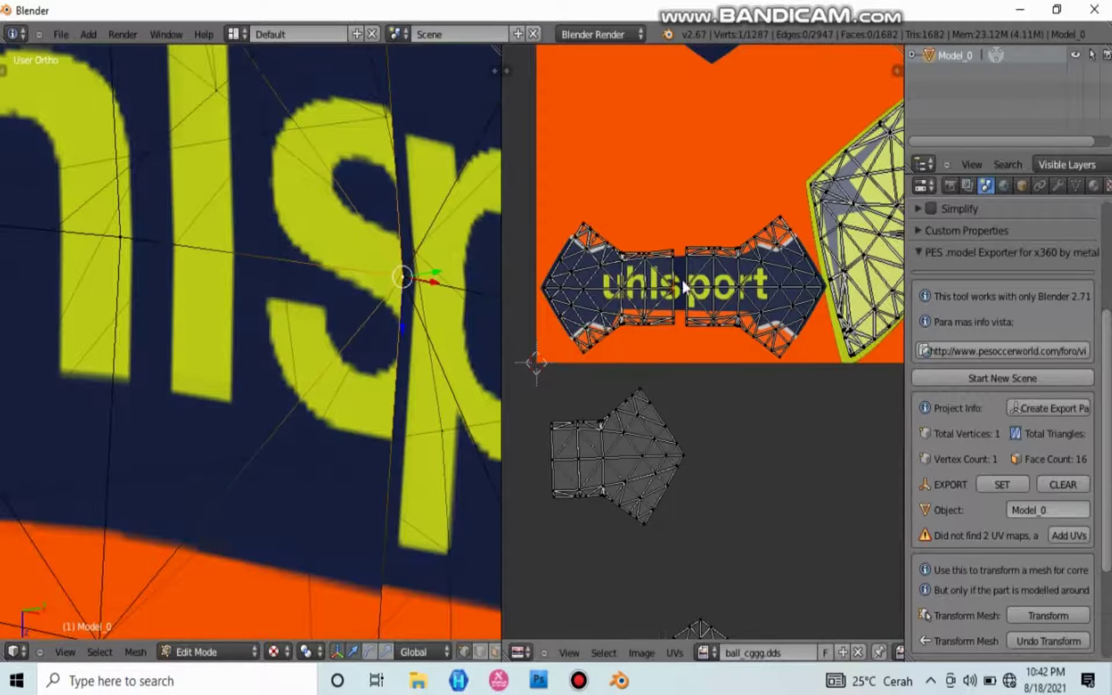
key(b)
drag(661, 235, 678, 343)
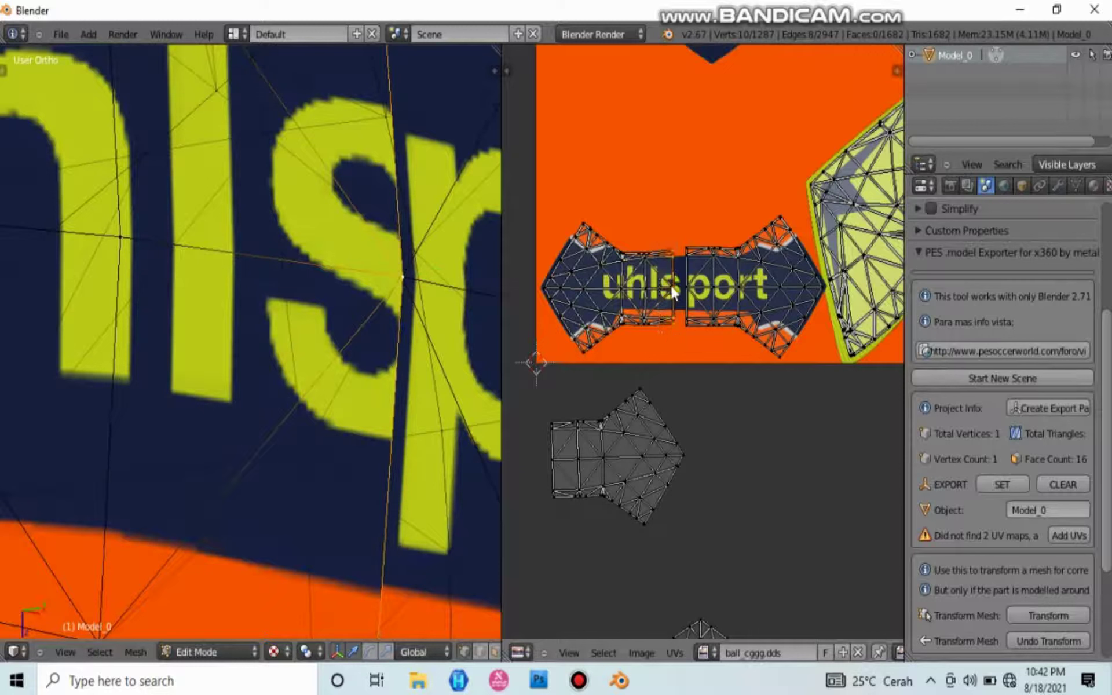
scroll(670, 285, up, 1)
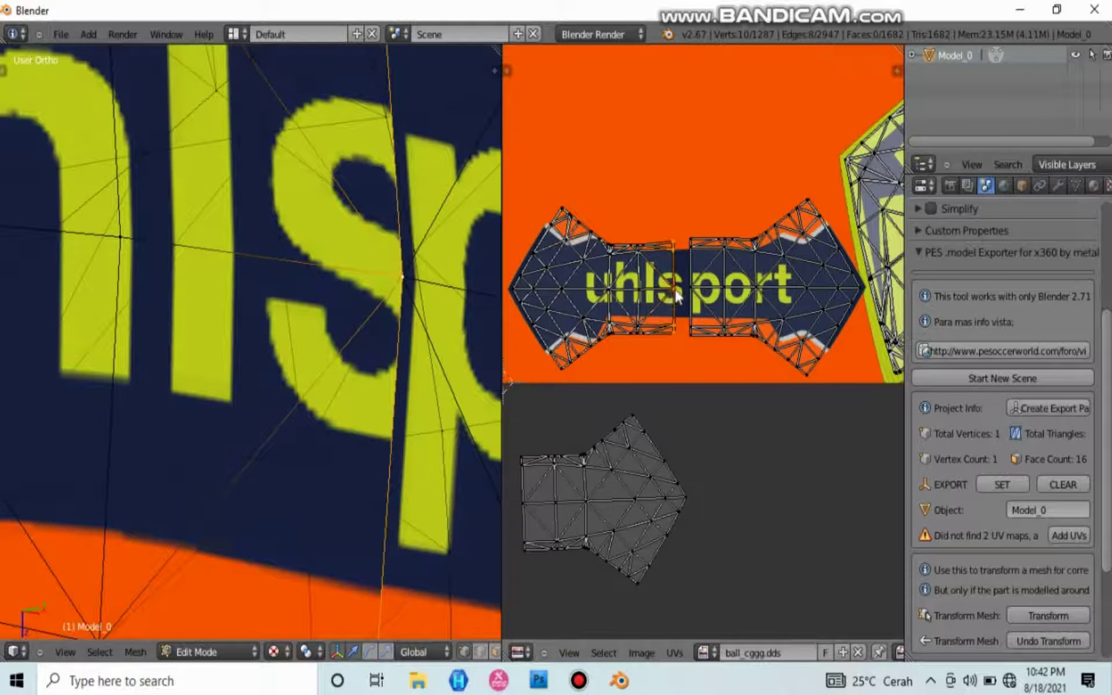
key(g)
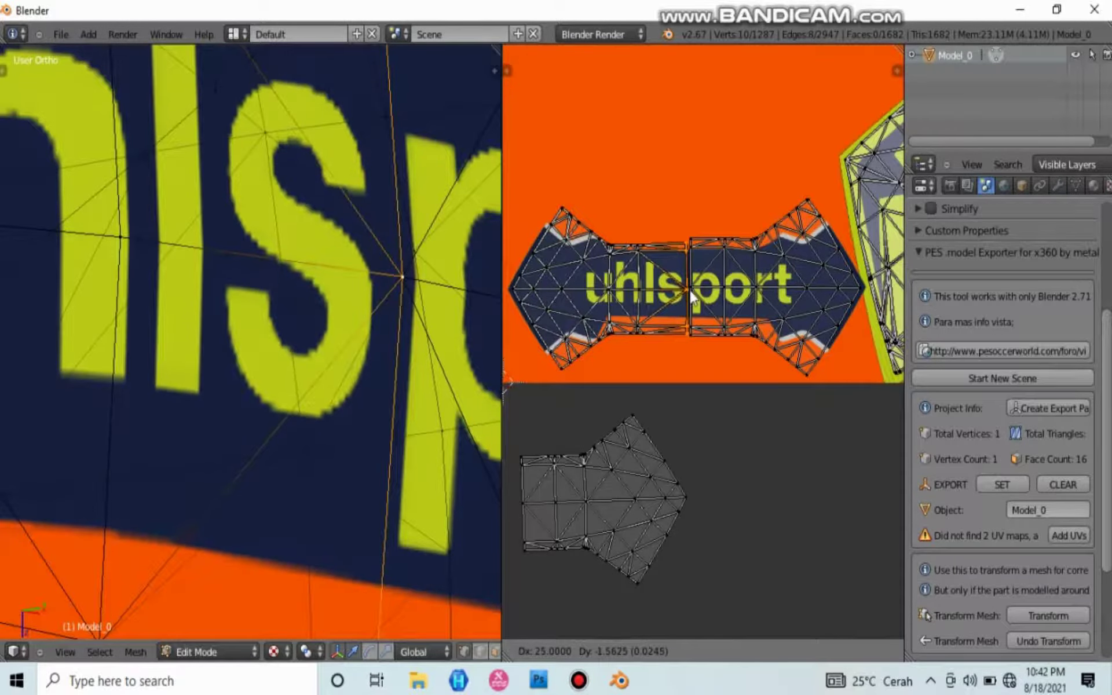
click(692, 298)
- Select the uhls island's upper inner corner UV vertices and raise them slightly to align the navy band's edge across the seam
scroll(321, 160, down, 4)
scroll(321, 159, up, 3)
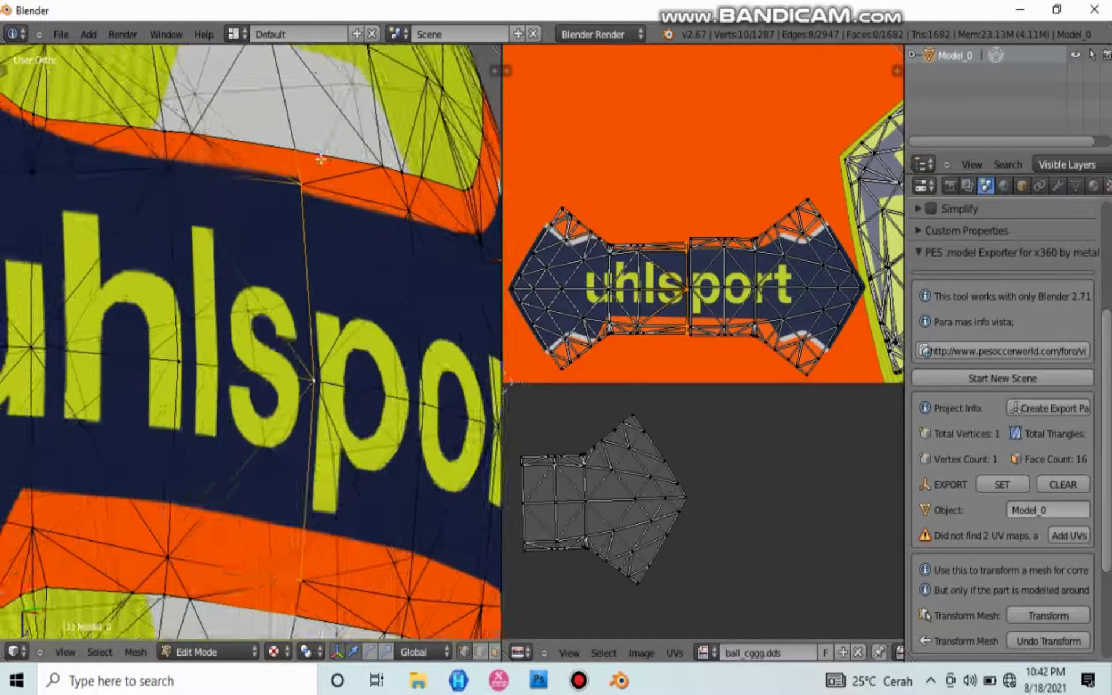
scroll(320, 159, up, 2)
scroll(669, 265, up, 2)
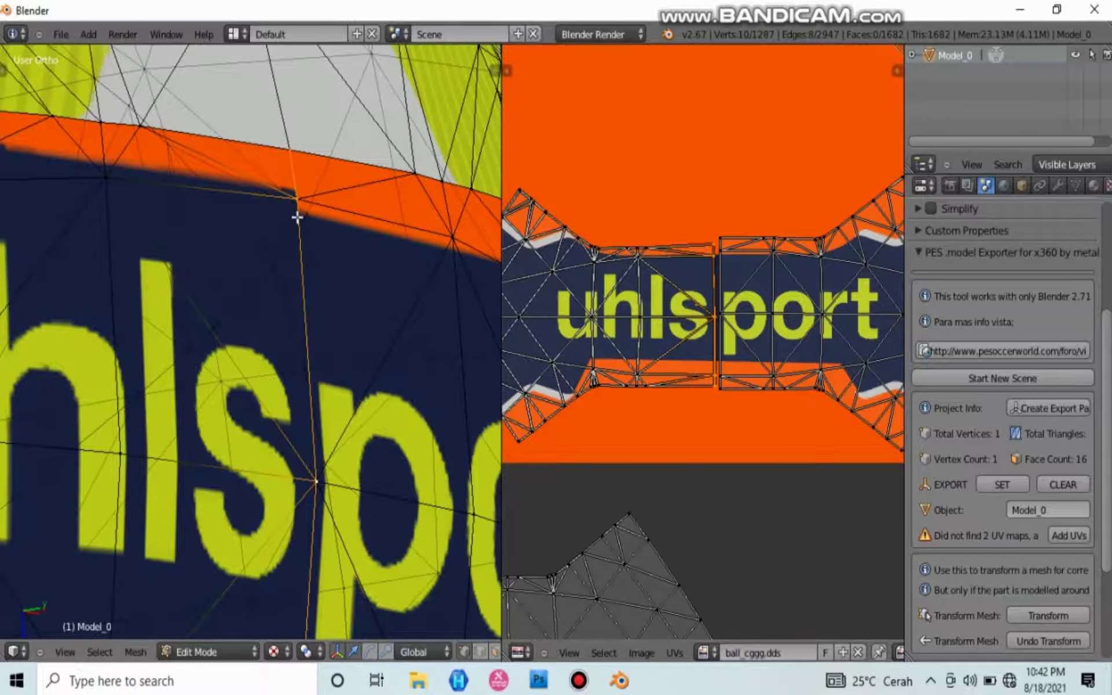
scroll(298, 218, up, 2)
right_click(287, 181)
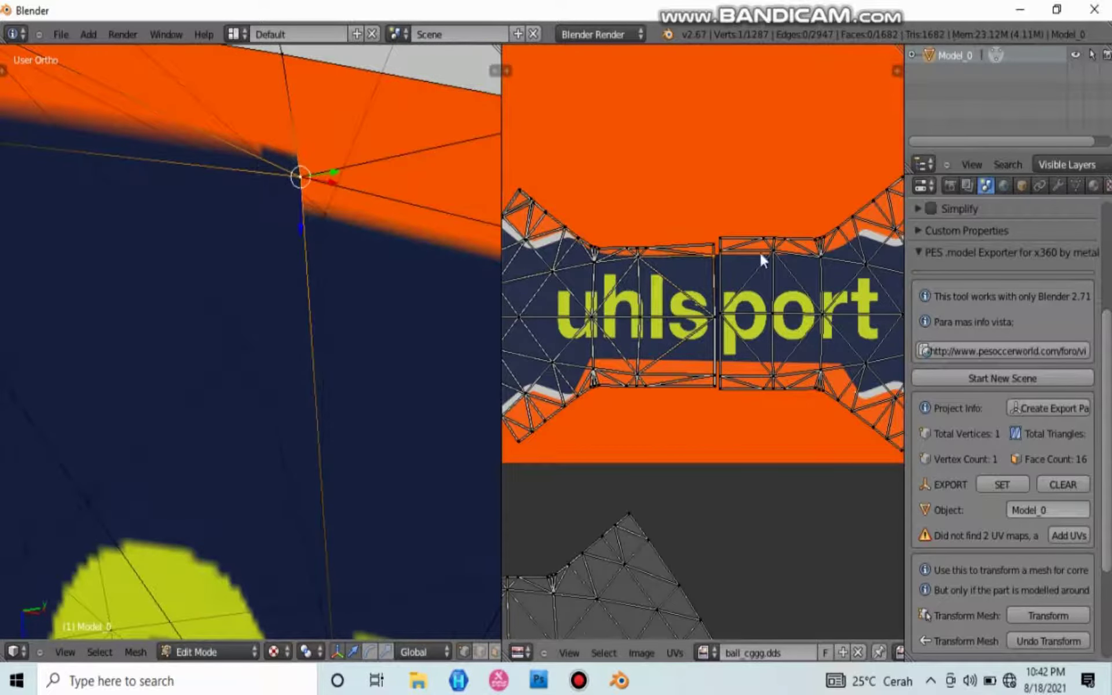
scroll(704, 277, up, 3)
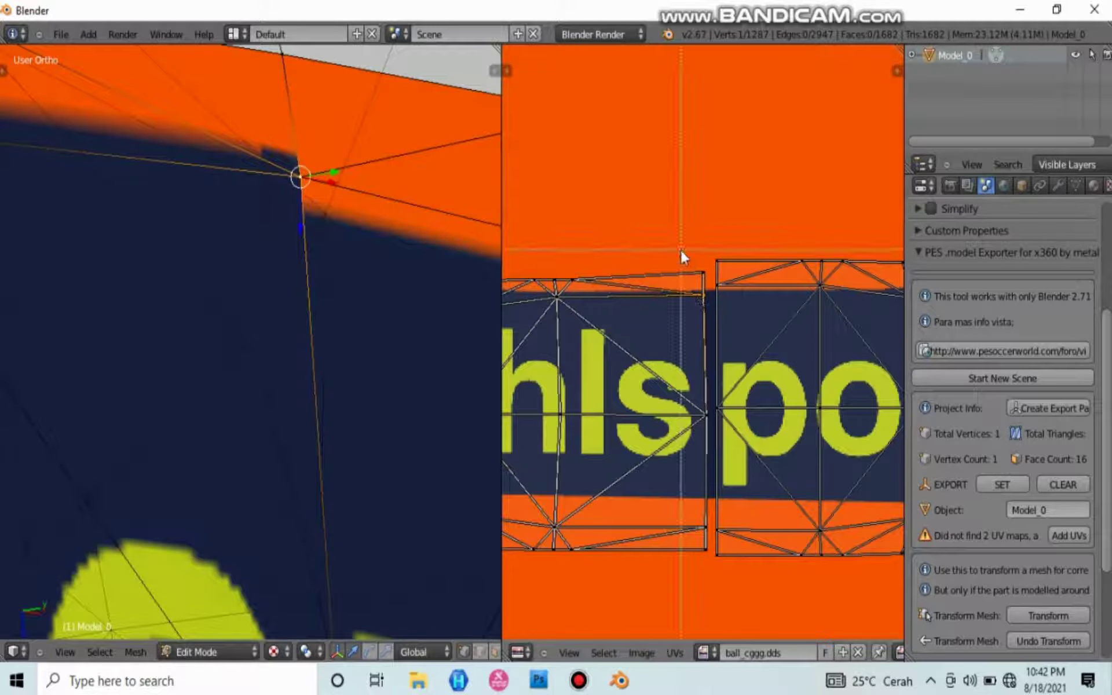
shift+right_click(705, 306)
scroll(702, 294, up, 2)
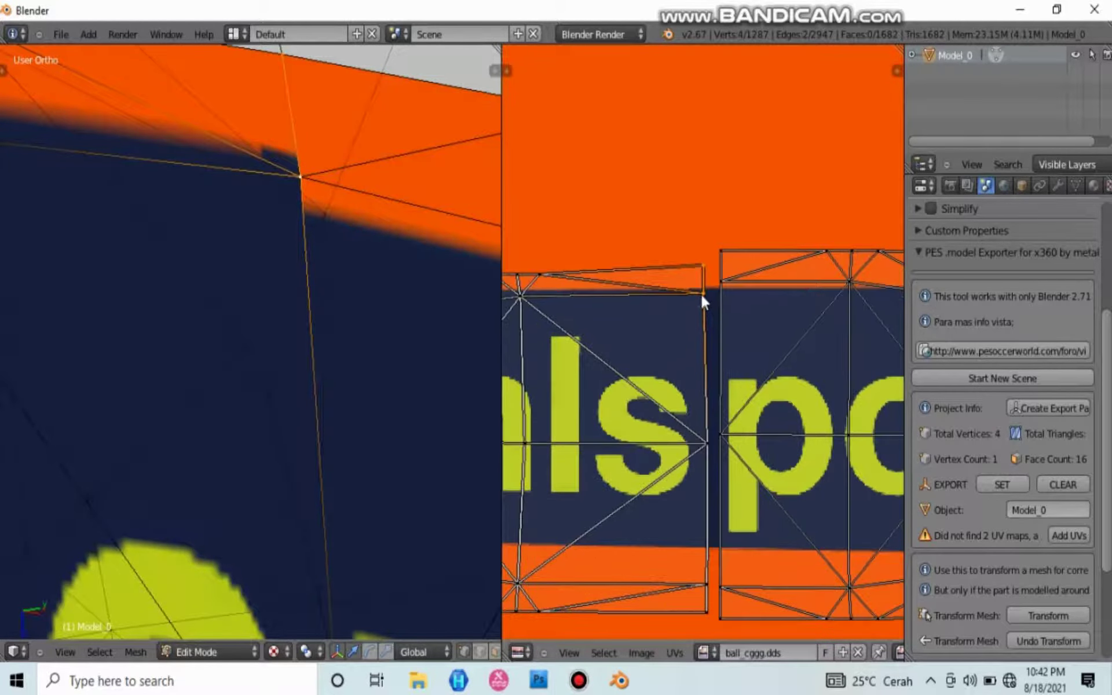
key(g)
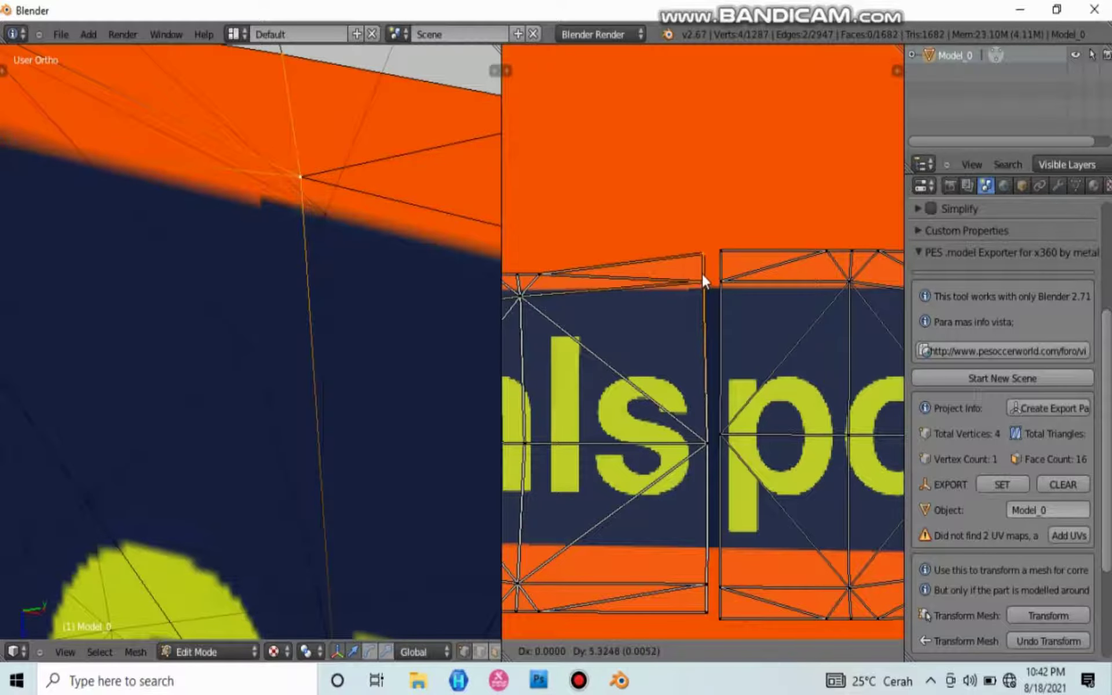
click(703, 273)
- Examine the uhlsport panel on the ball in Object Mode and compare the UV island layout with the texture
scroll(679, 301, down, 7)
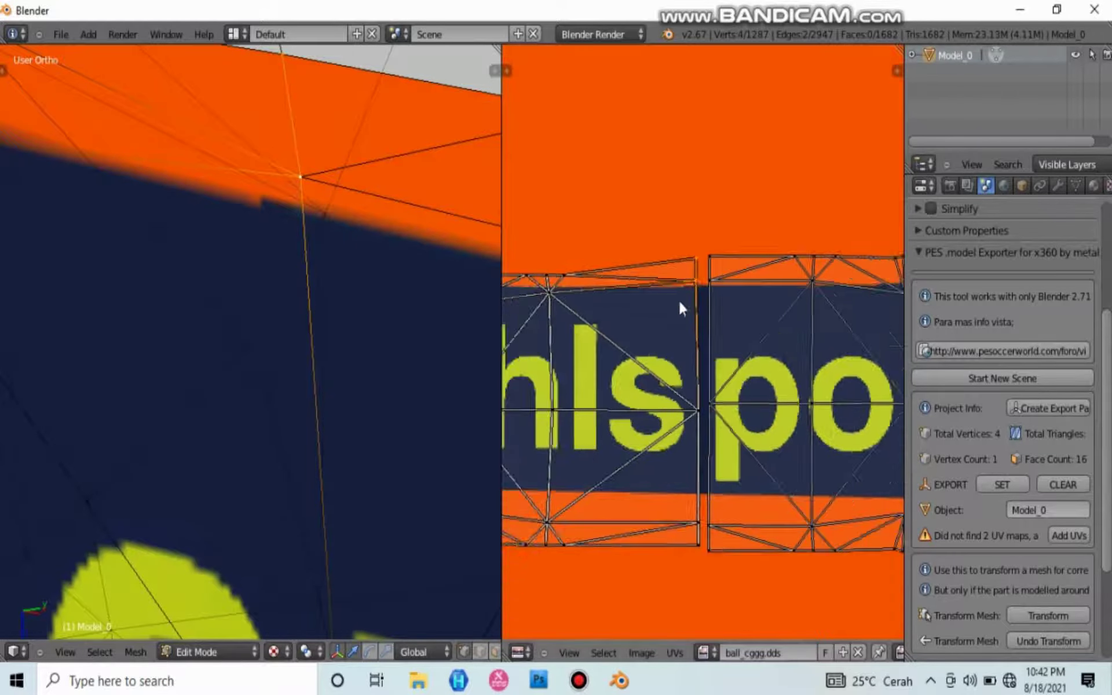
scroll(291, 248, down, 6)
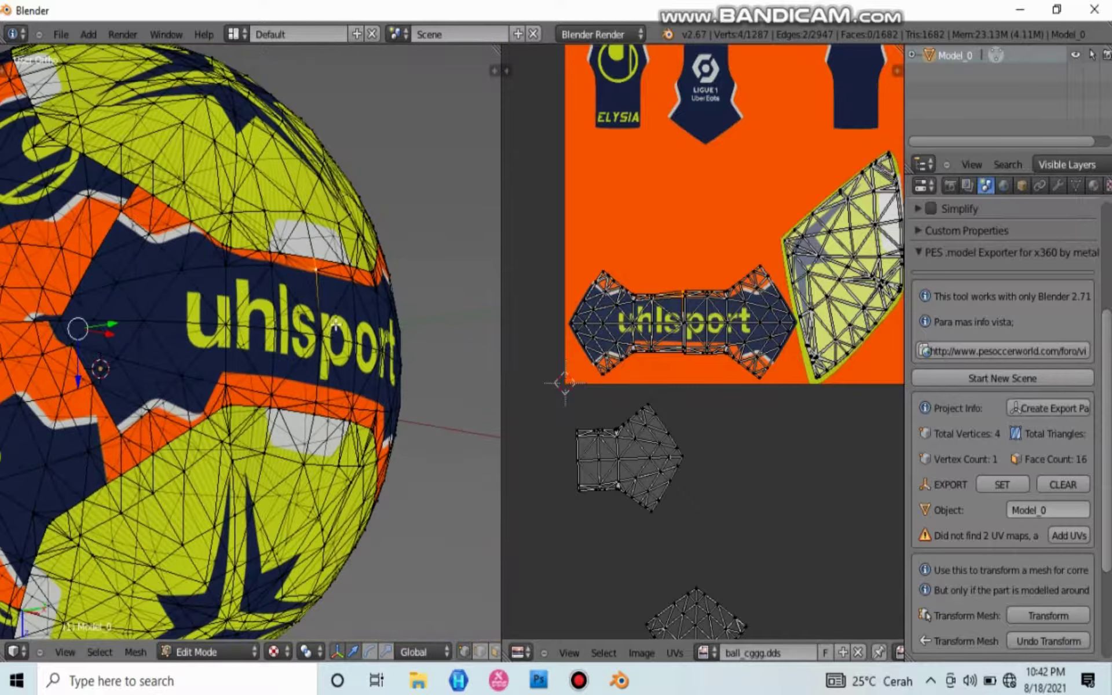
click(995, 53)
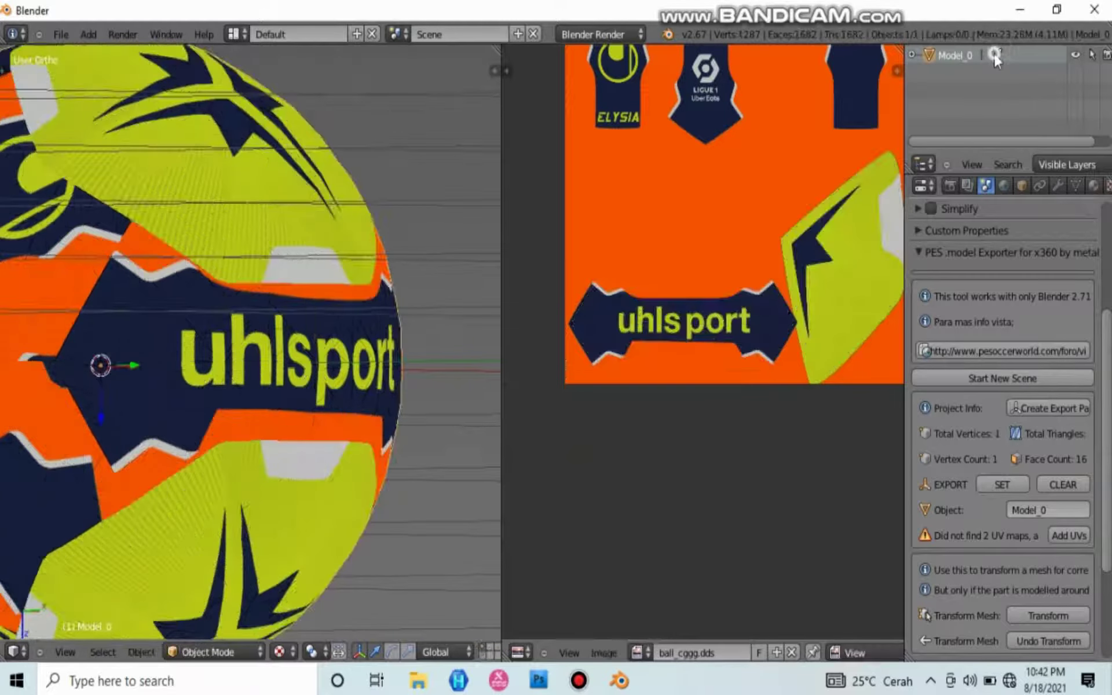
scroll(224, 387, down, 2)
middle_drag(224, 387, 126, 388)
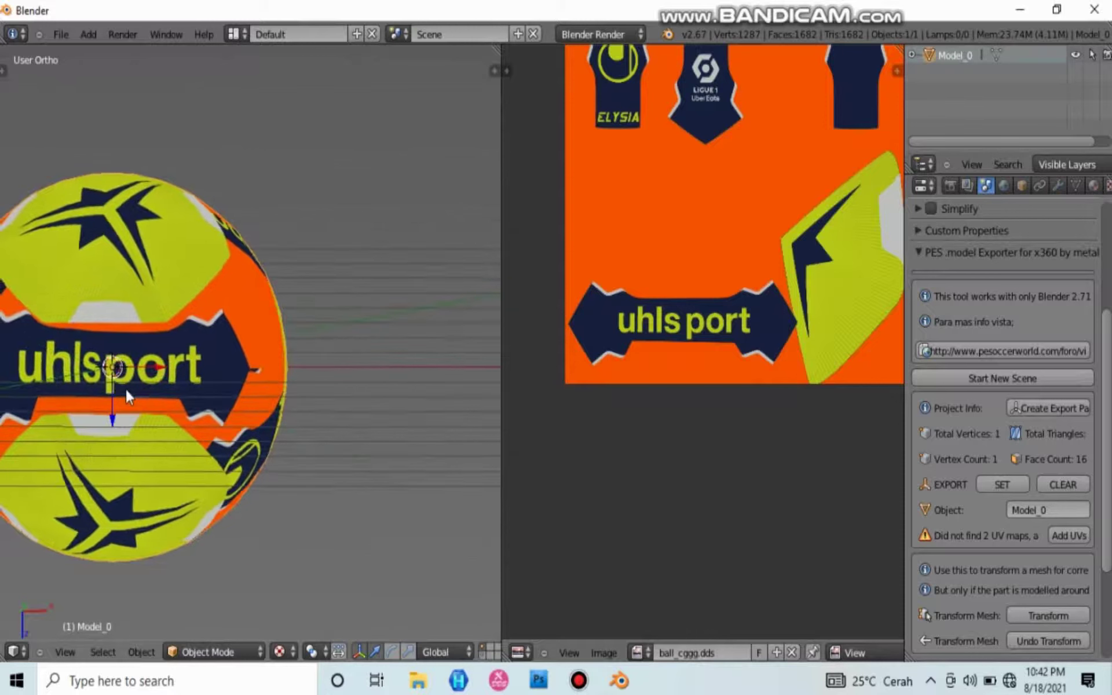
click(998, 54)
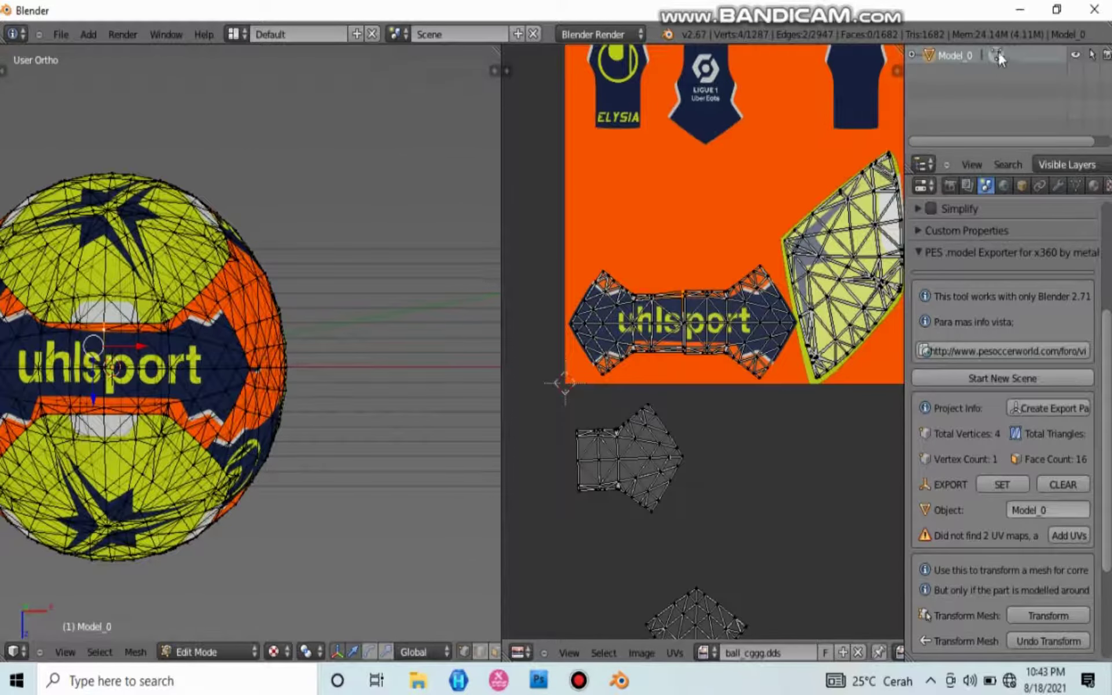
click(997, 54)
scroll(657, 254, down, 5)
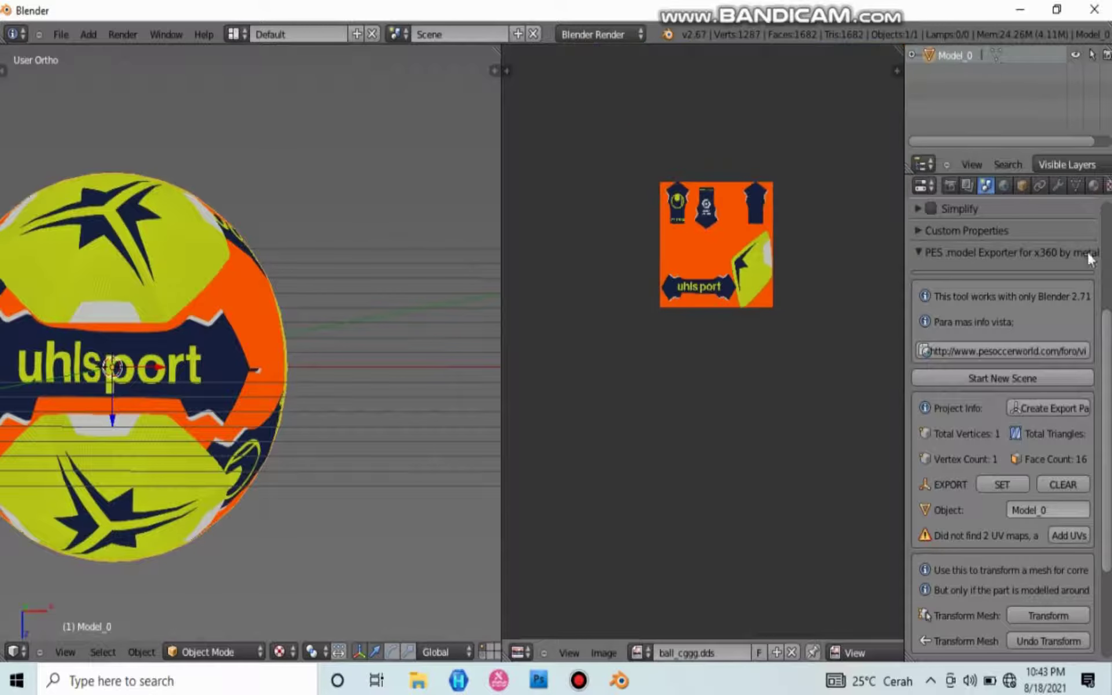
click(993, 56)
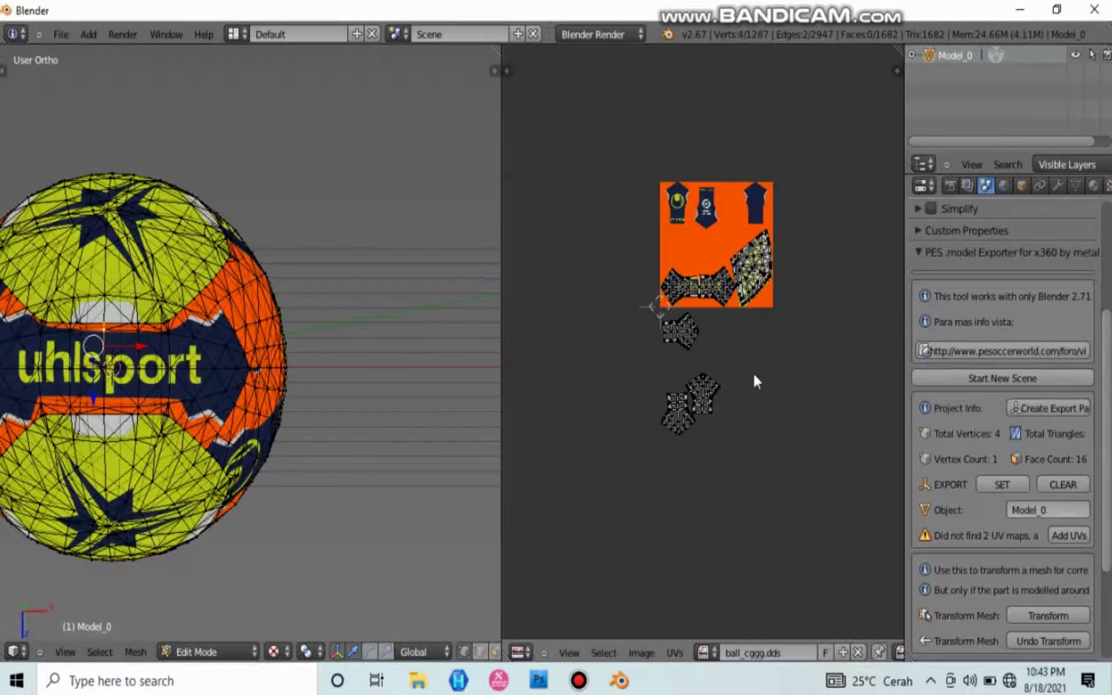
middle_drag(692, 346, 680, 336)
scroll(679, 329, up, 2)
click(996, 55)
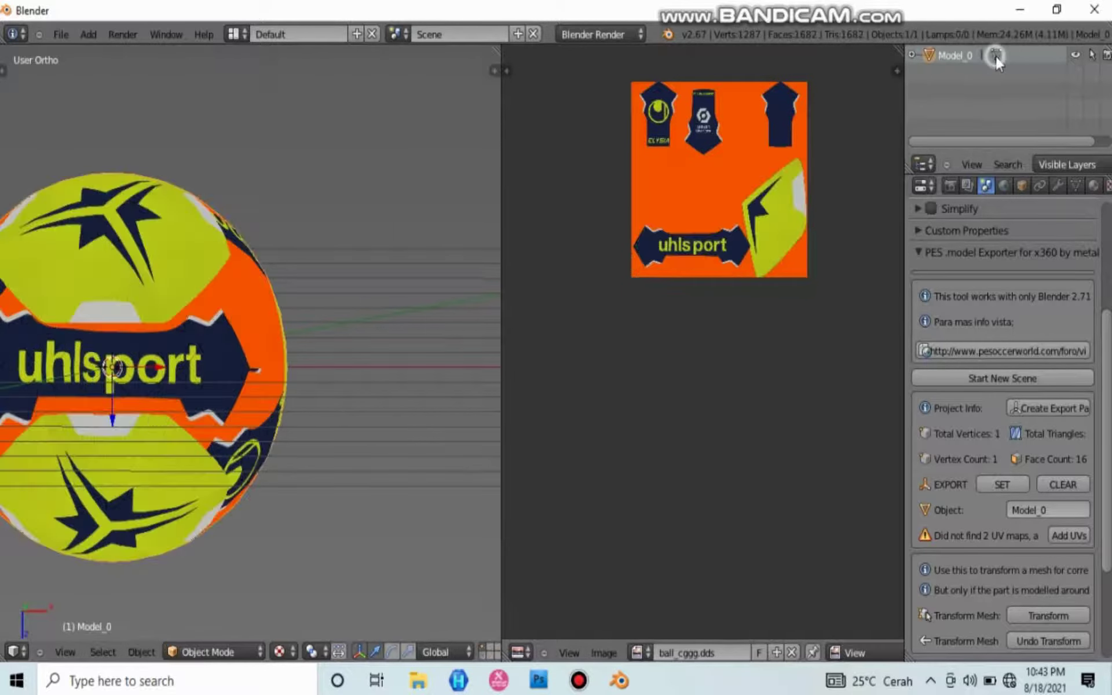
- In Edit Mode, select the sideways UV island just below the texture and move it onto the plain navy panel artwork
click(996, 55)
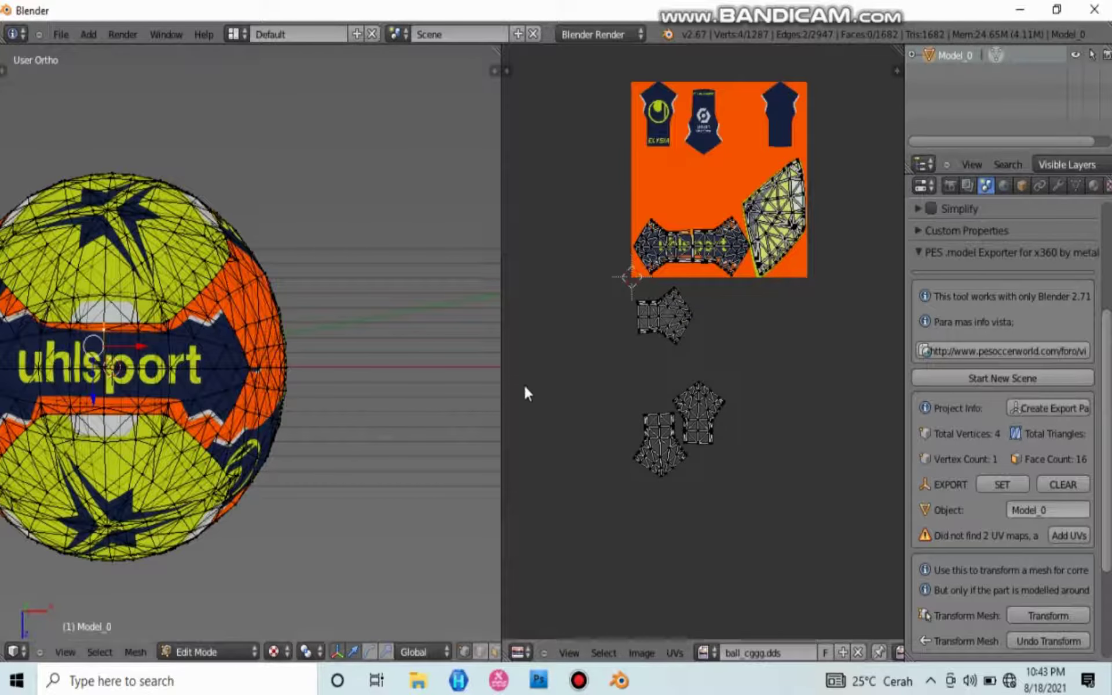
key(b)
drag(617, 283, 712, 364)
middle_drag(282, 416, 226, 339)
scroll(222, 336, up, 3)
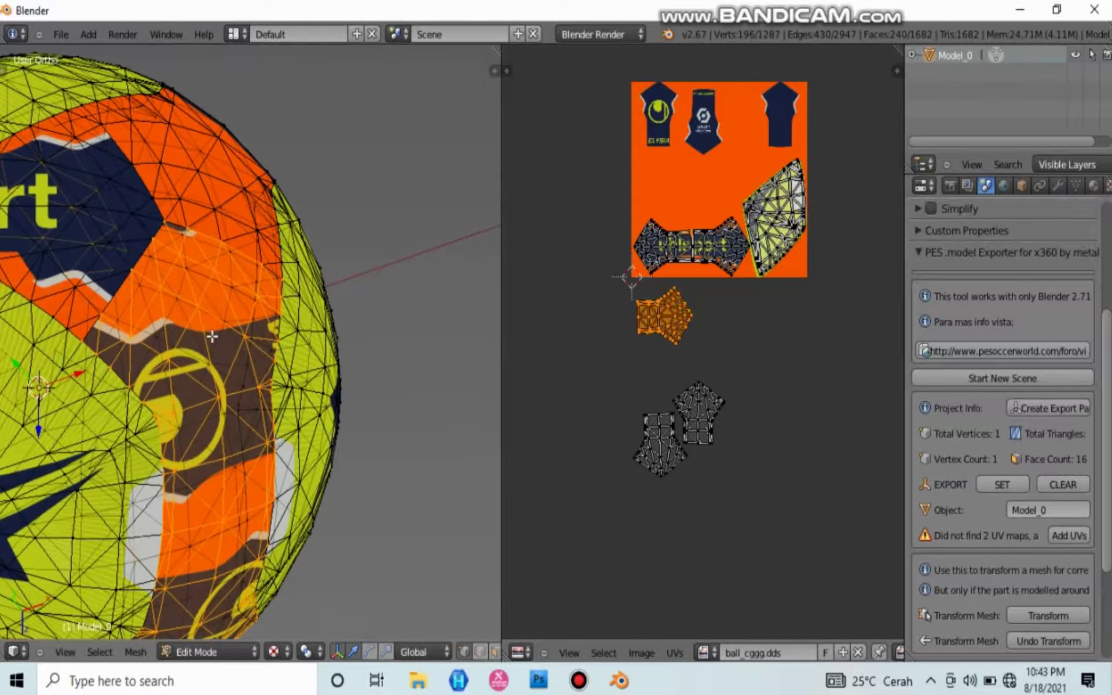
right_click(201, 314)
key(b)
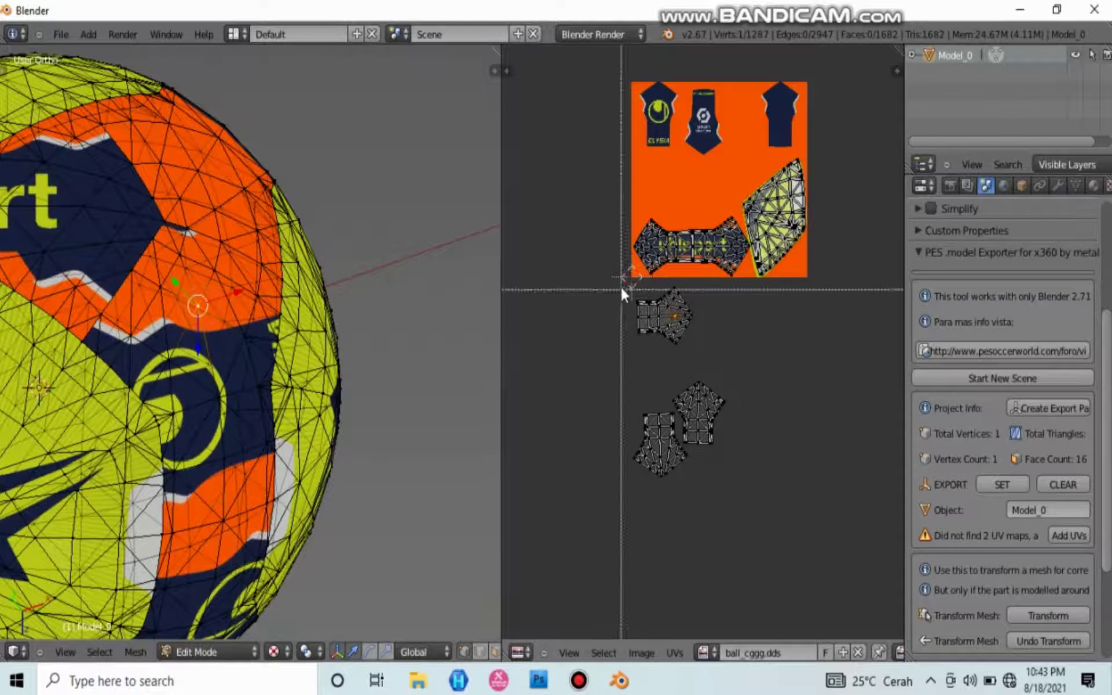
drag(622, 287, 708, 365)
key(g)
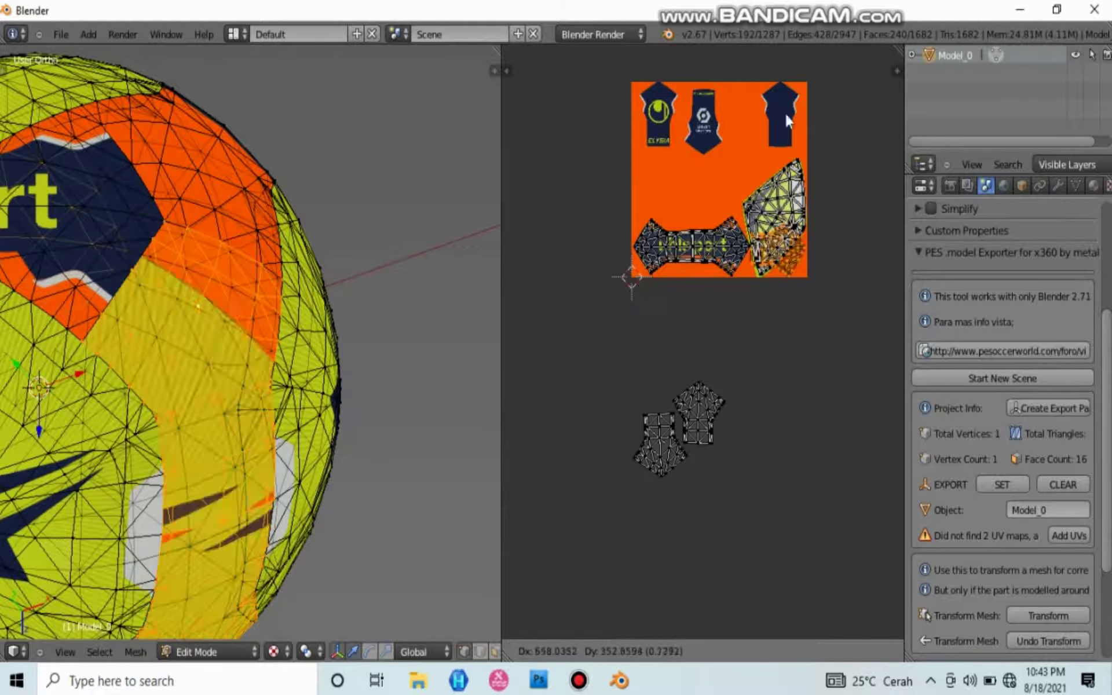
click(795, 123)
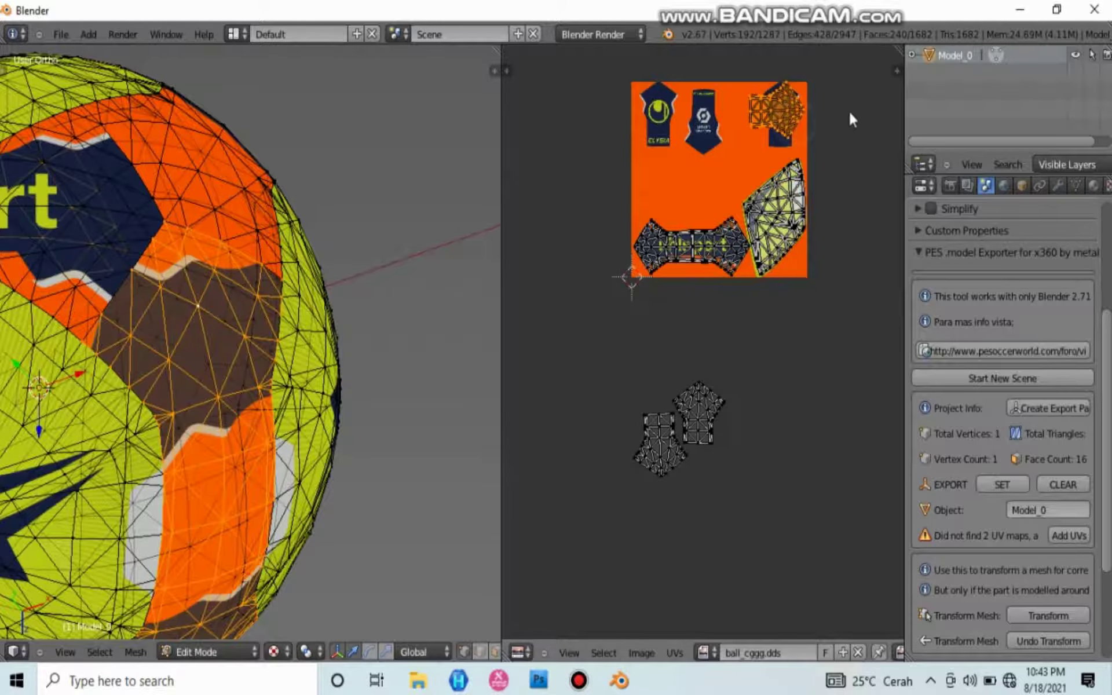
- Rotate the island about 98 degrees so its point faces up, and fit it over the plain navy panel artwork
key(r)
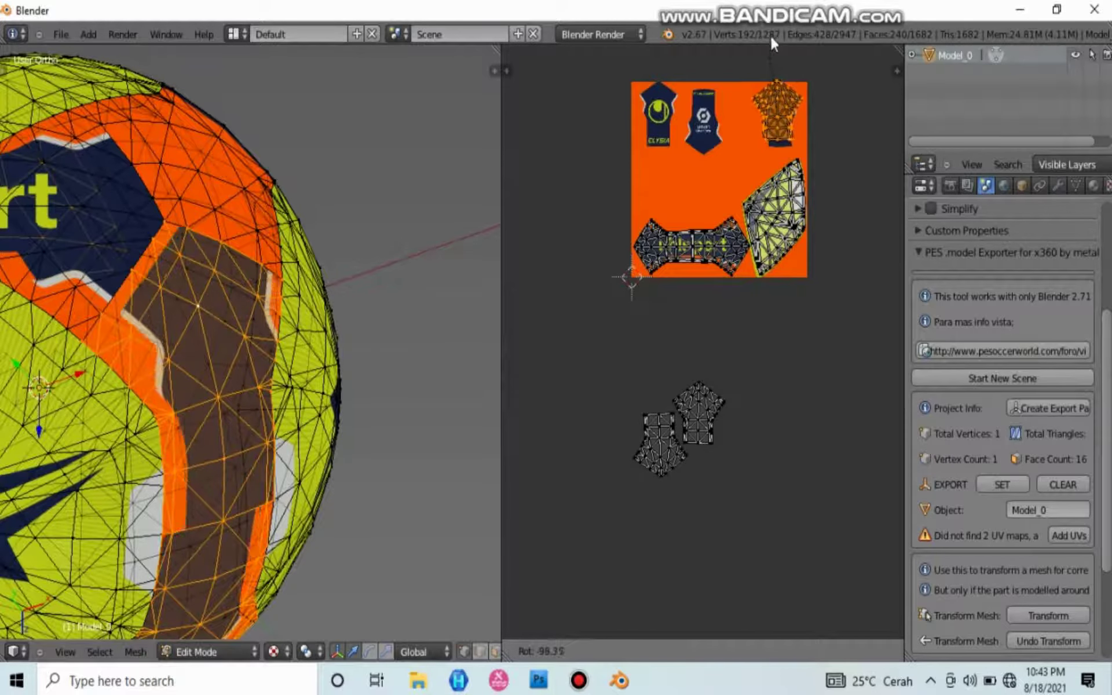
click(771, 38)
scroll(768, 130, up, 1)
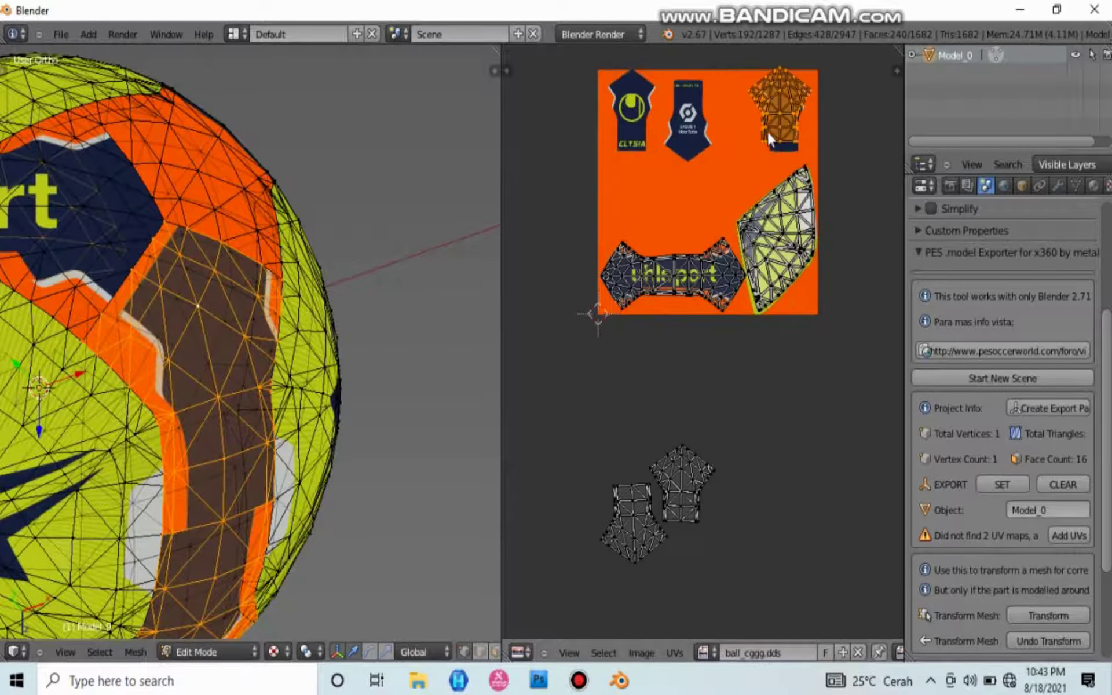
key(g)
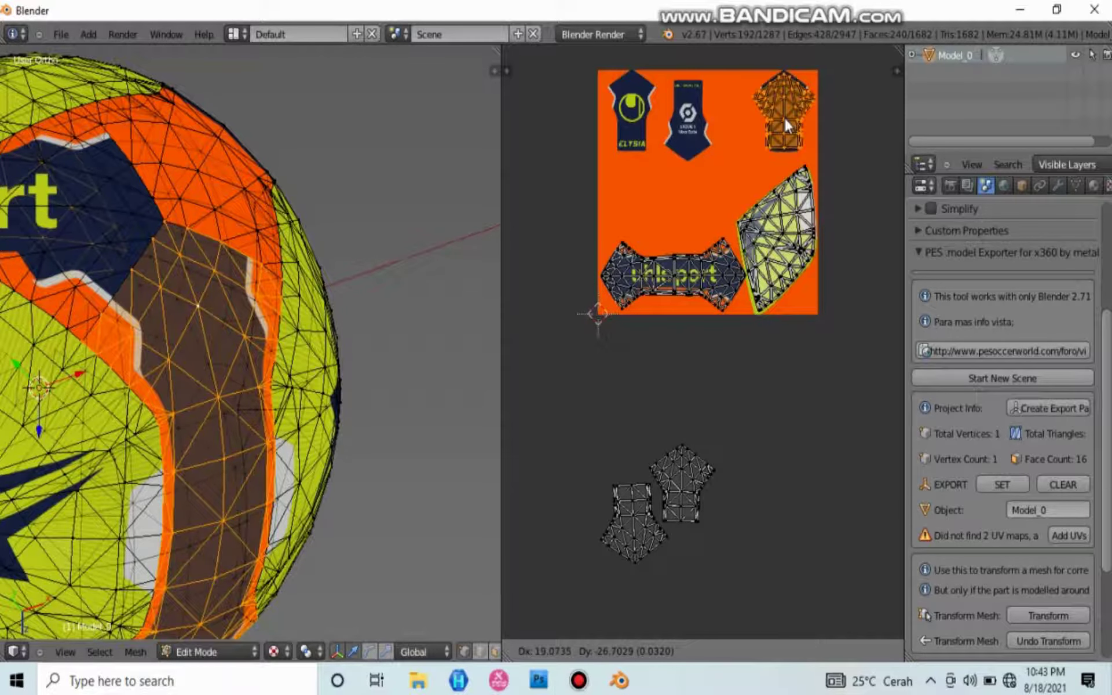
click(785, 117)
key(Tab)
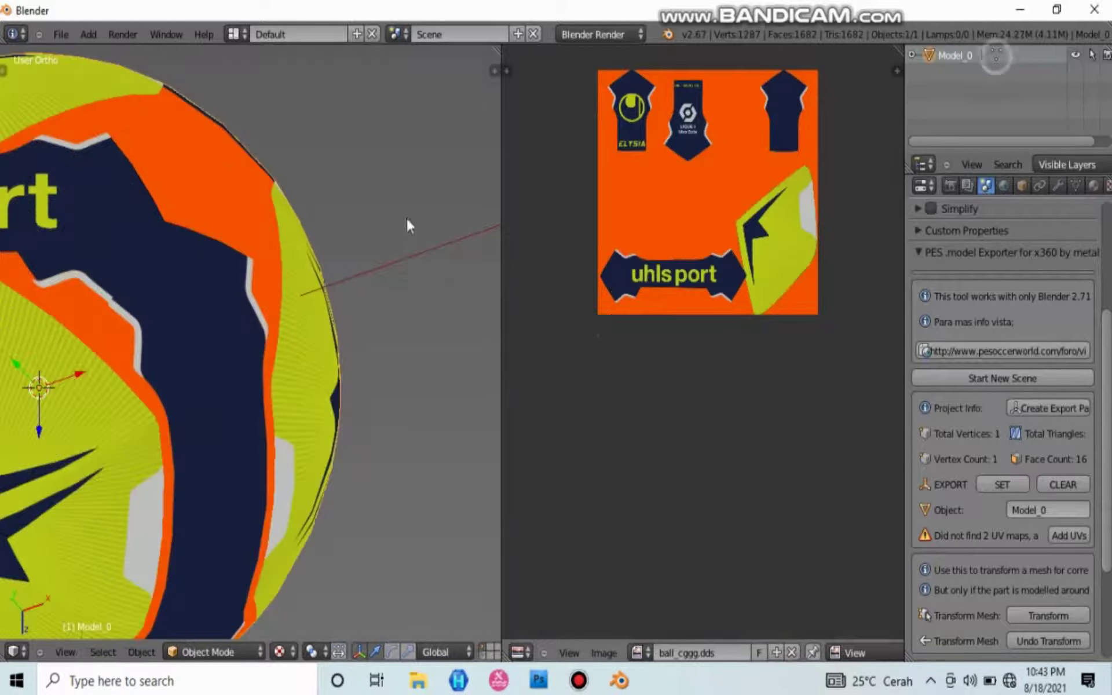
scroll(269, 311, down, 5)
middle_drag(269, 310, 406, 316)
click(996, 55)
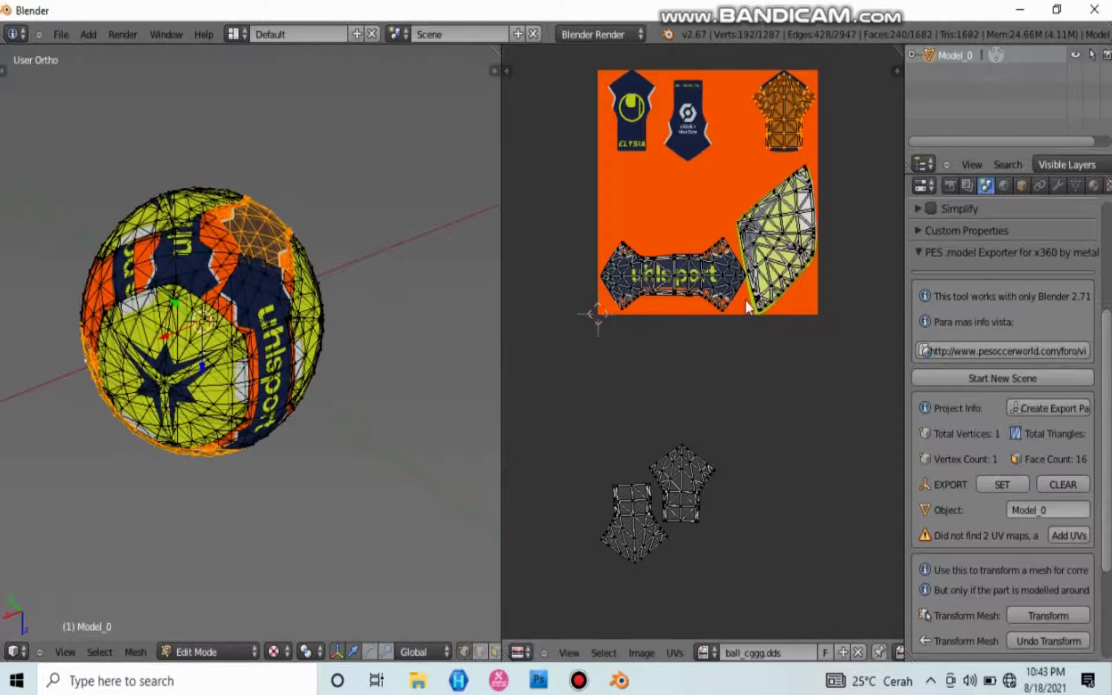
scroll(674, 486, up, 2)
key(b)
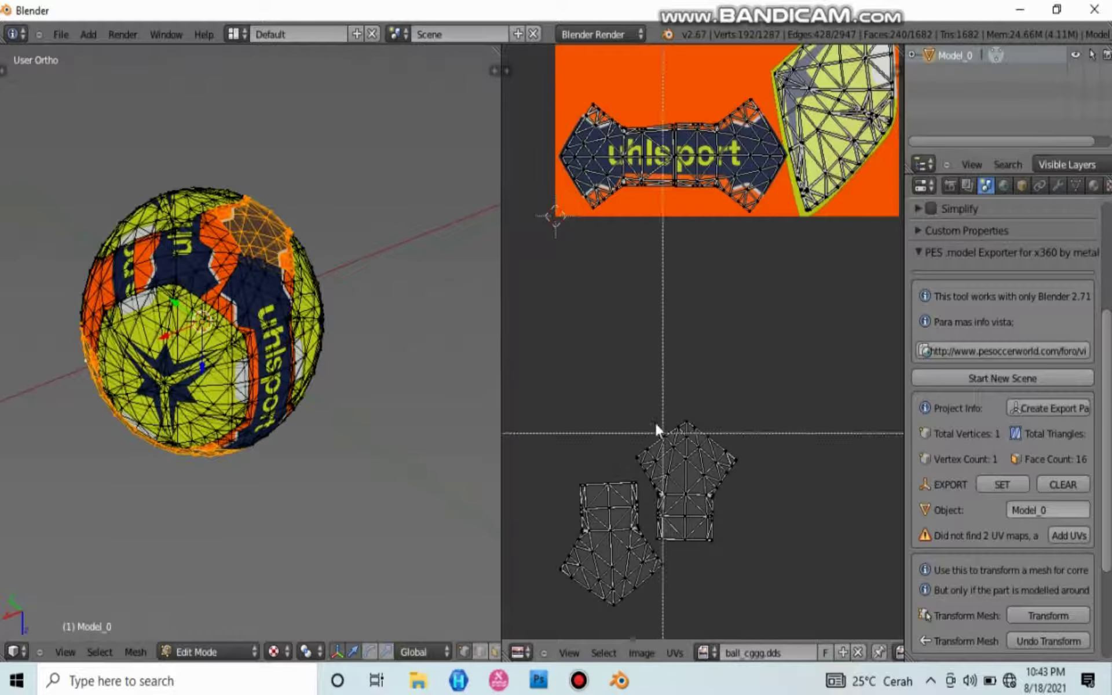
drag(663, 362, 777, 547)
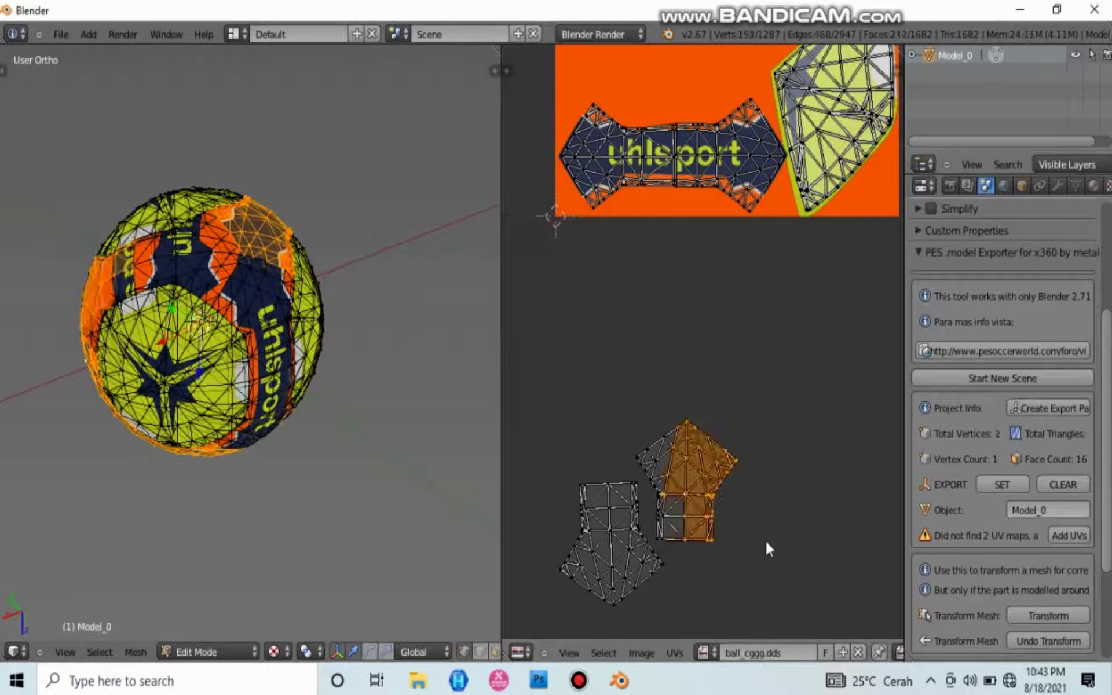
key(b)
drag(622, 432, 690, 547)
key(b)
key(b)
scroll(703, 458, down, 3)
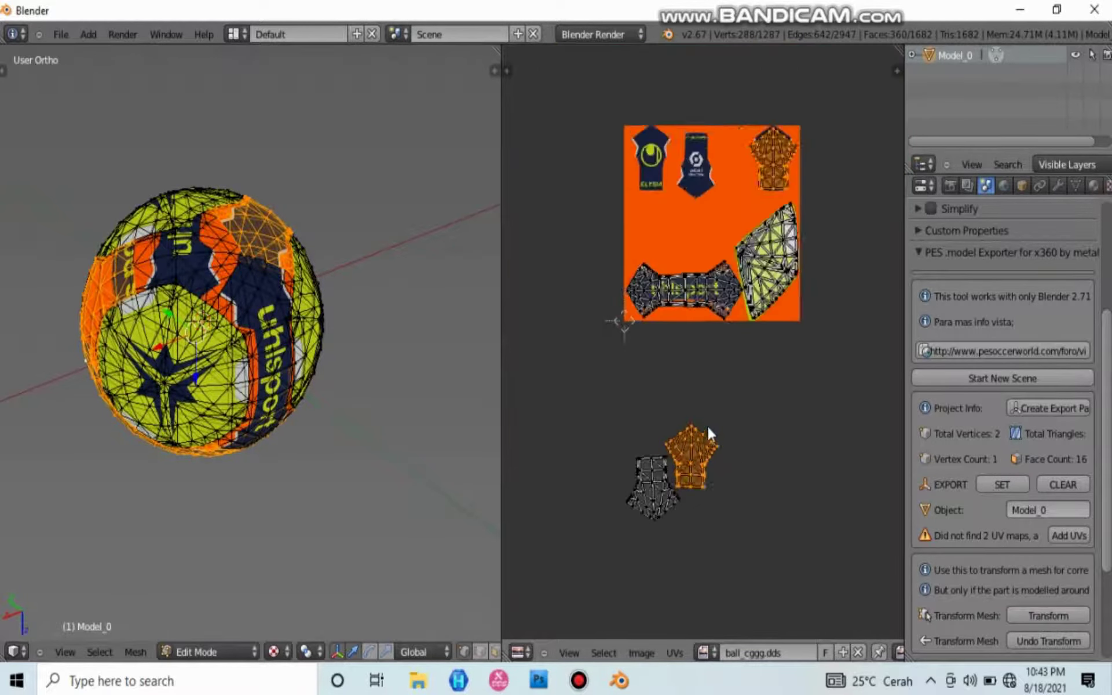
scroll(705, 424, down, 3)
scroll(706, 440, up, 2)
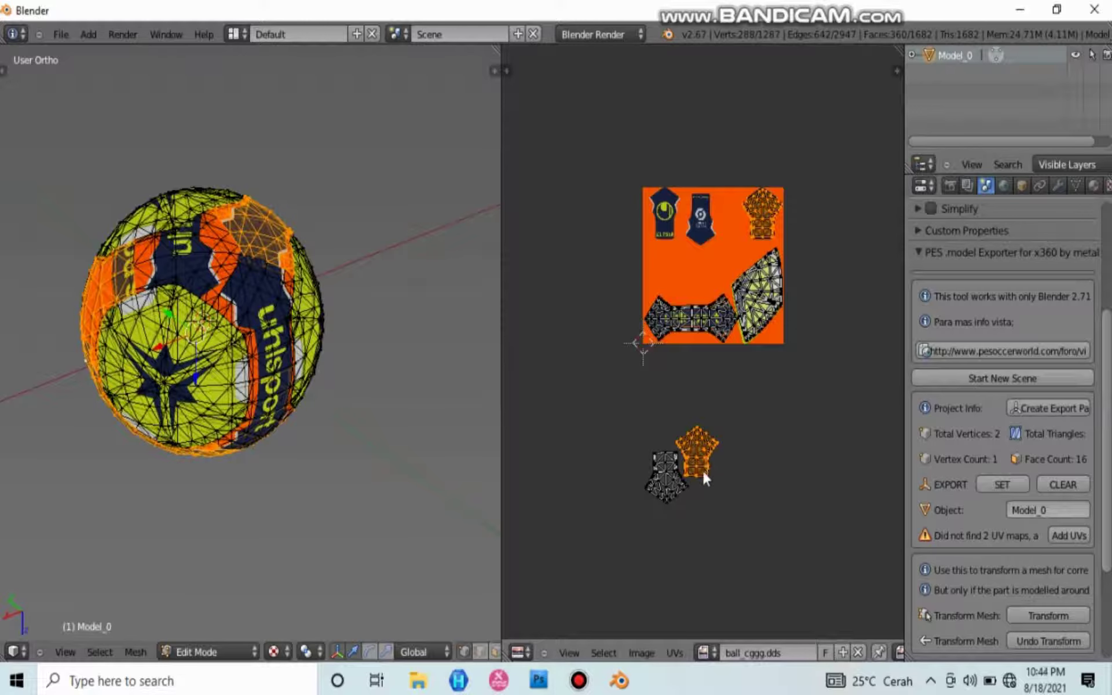
key(g)
right_click(711, 430)
scroll(255, 237, up, 6)
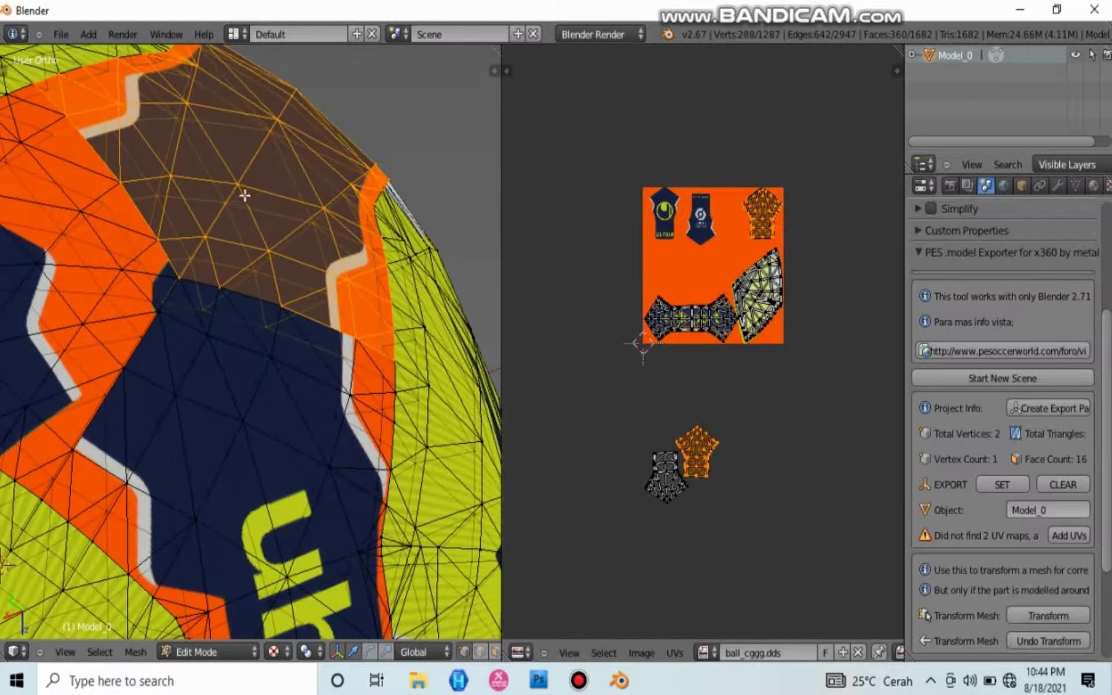
right_click(238, 185)
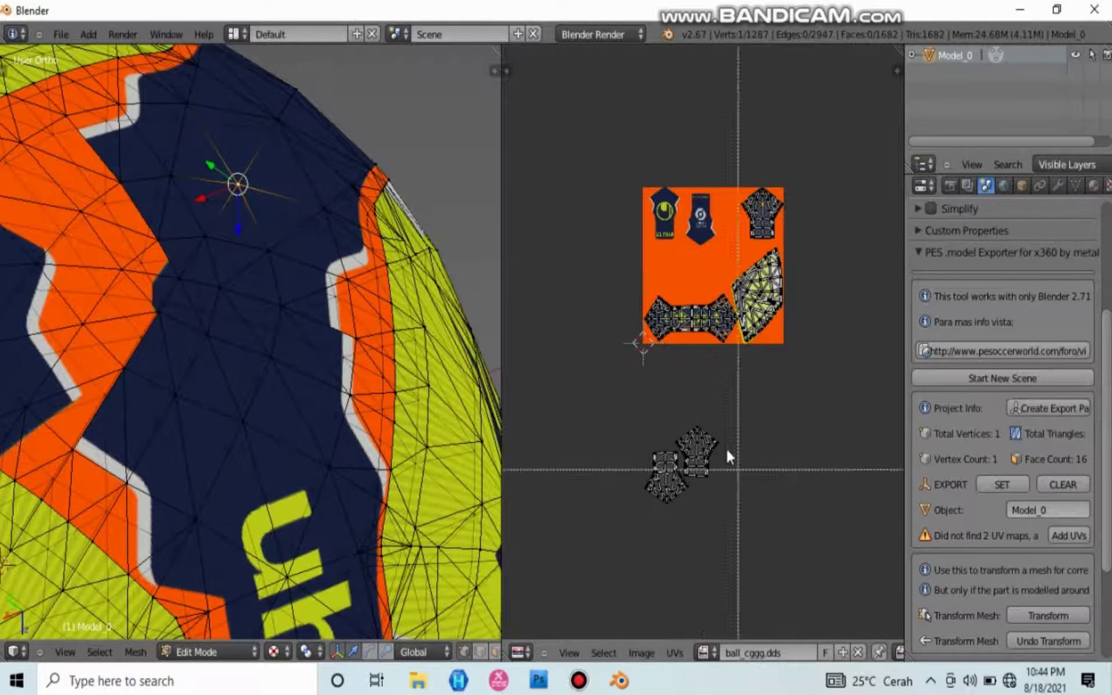
right_click(695, 408)
key(b)
drag(723, 407, 692, 494)
scroll(174, 254, down, 5)
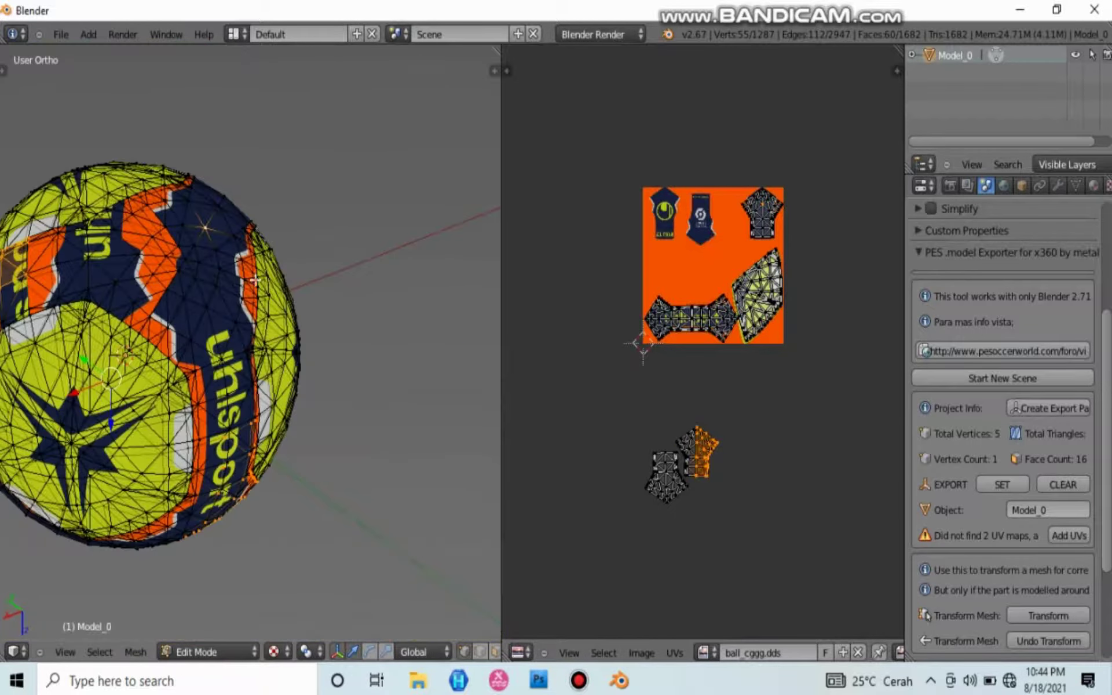
middle_drag(232, 243, 376, 206)
scroll(116, 370, up, 6)
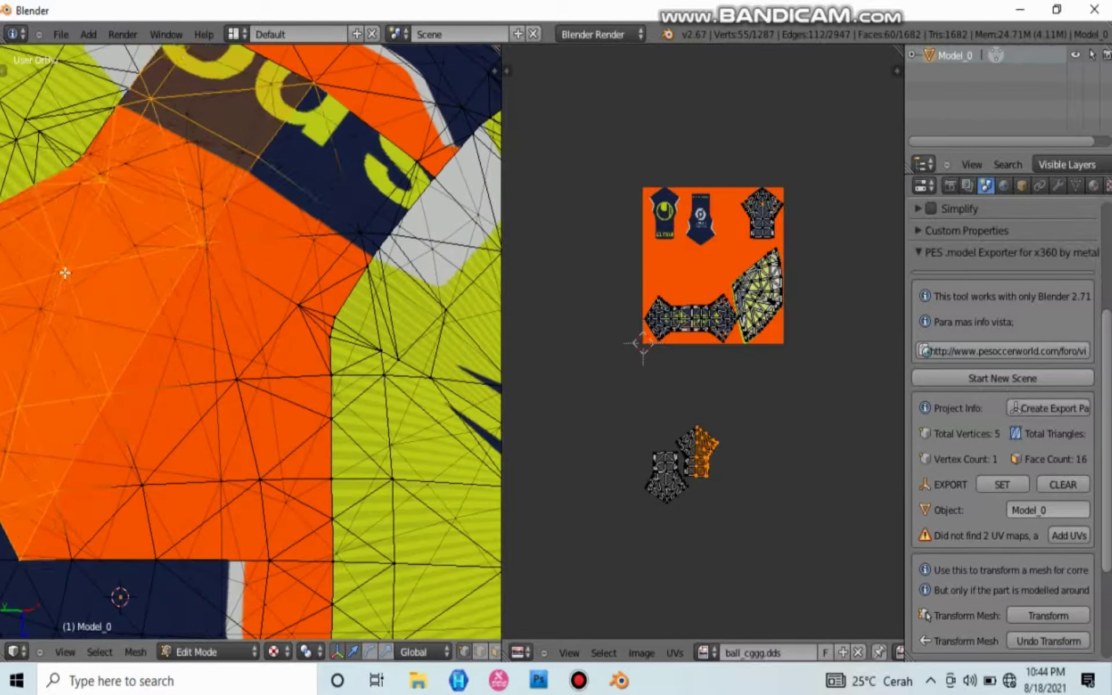
- Select every vertex of the upward-pointing UV island below the texture, leaving the islands already placed unselected
right_click(65, 270)
key(b)
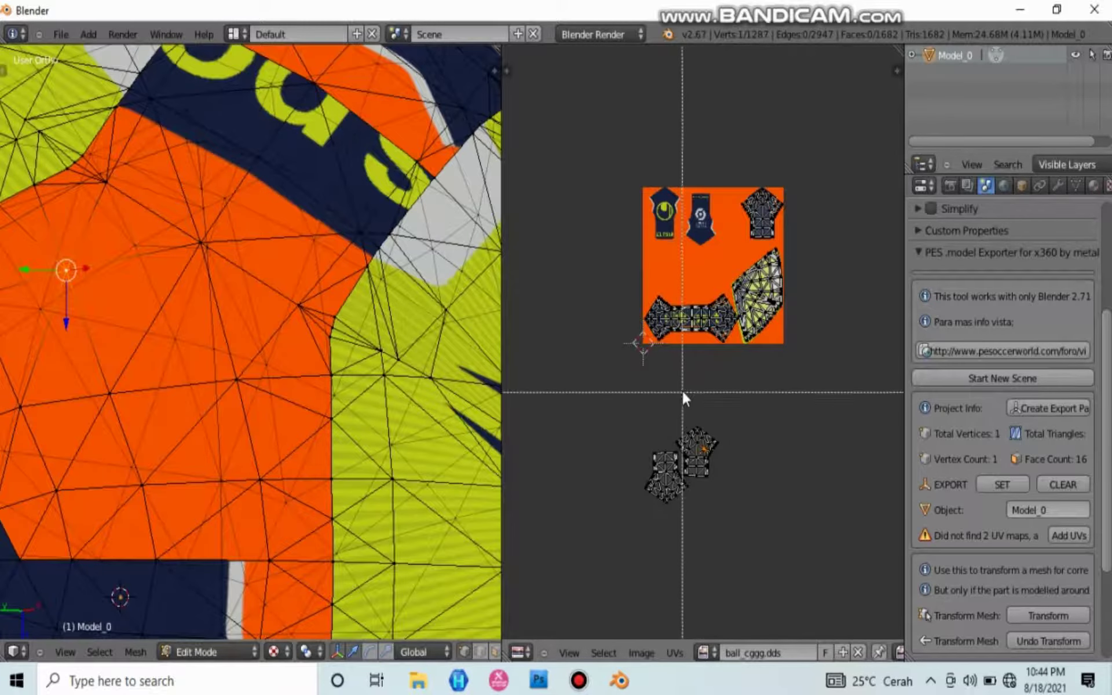
drag(690, 389, 736, 474)
scroll(721, 488, up, 6)
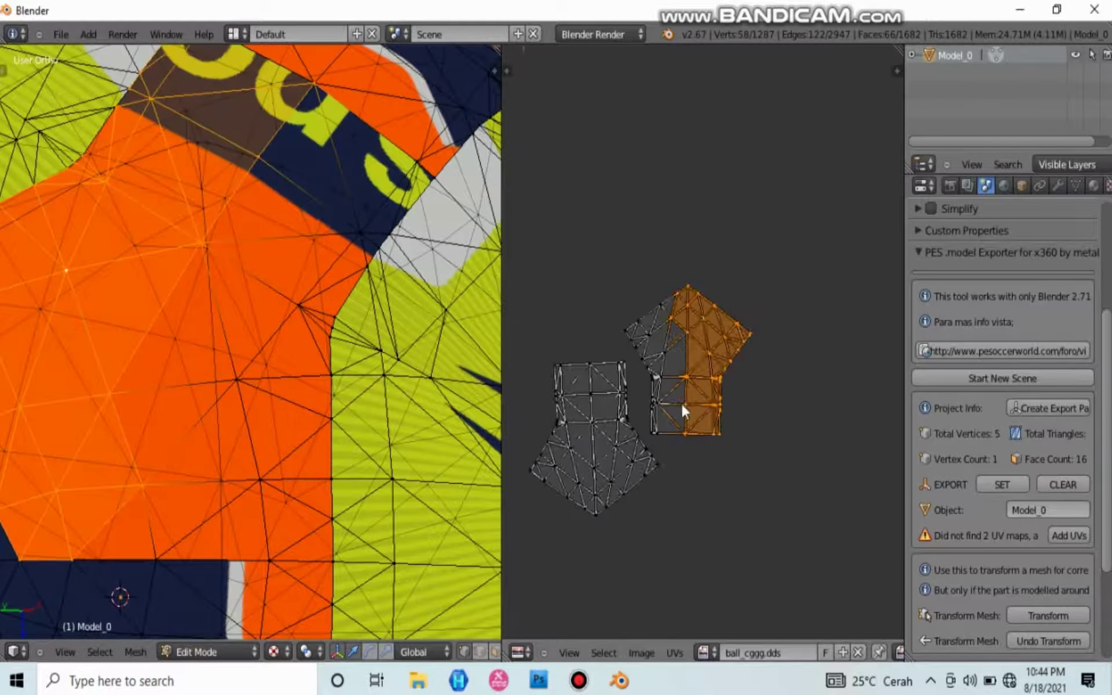
drag(558, 146, 695, 277)
key(b)
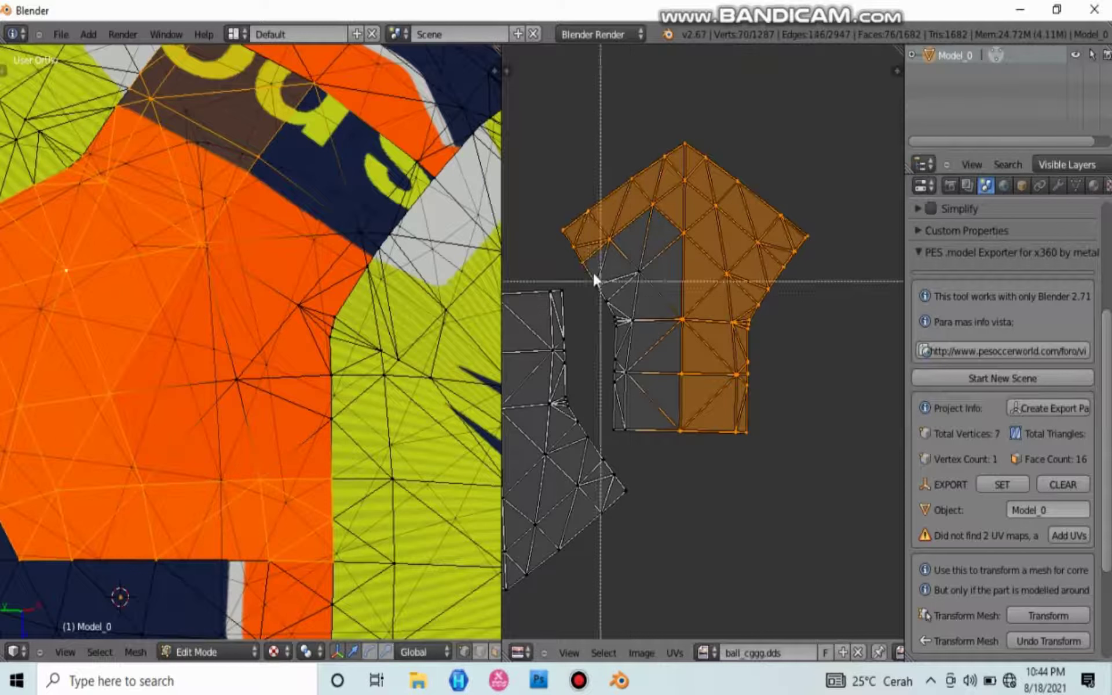
drag(597, 241, 687, 391)
scroll(658, 380, down, 4)
key(b)
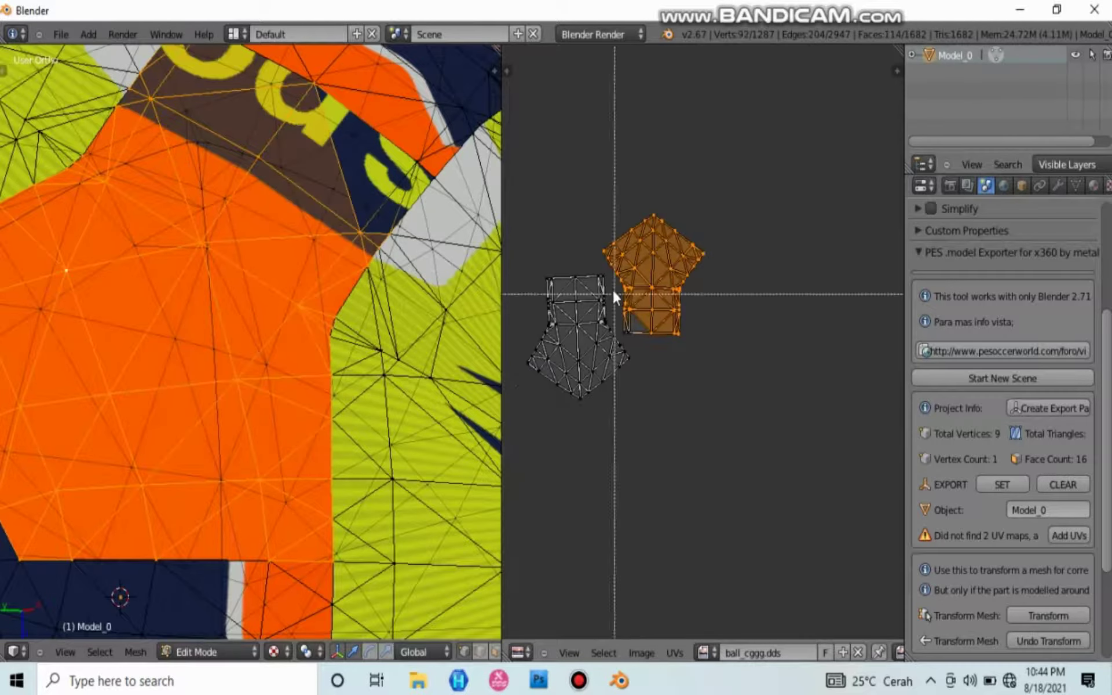
drag(613, 290, 651, 332)
key(b)
- Move the selected island onto the ELYSIA emblem panel artwork and check its placement on the ball in Object Mode
scroll(679, 329, down, 5)
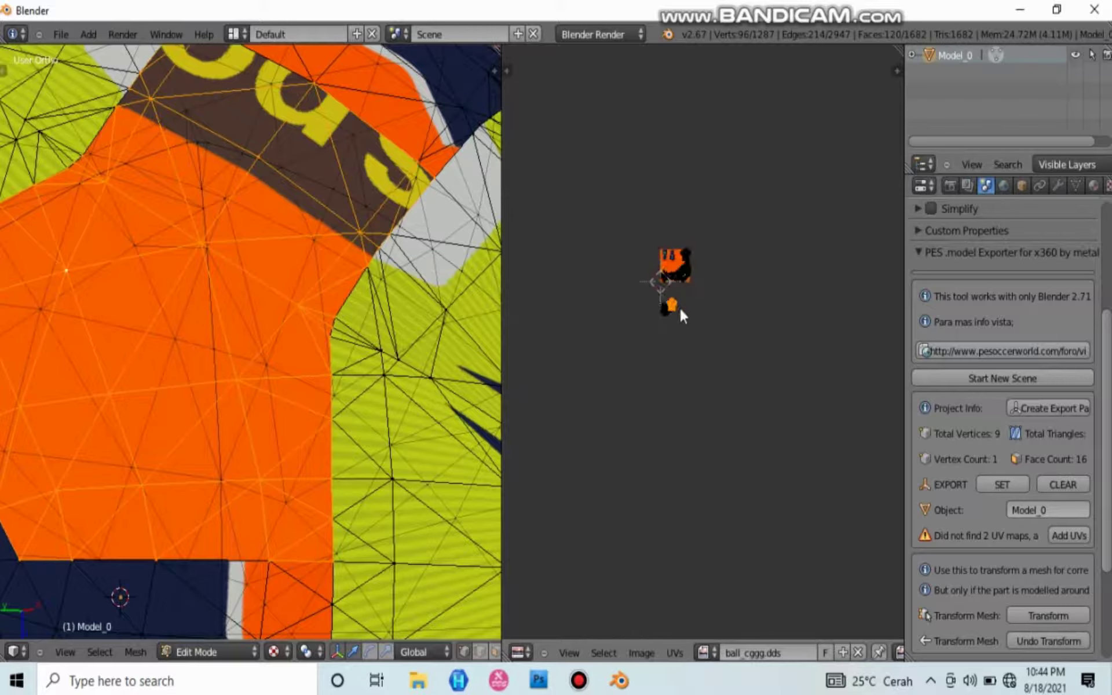
scroll(669, 318, up, 3)
scroll(698, 382, down, 4)
scroll(728, 370, up, 2)
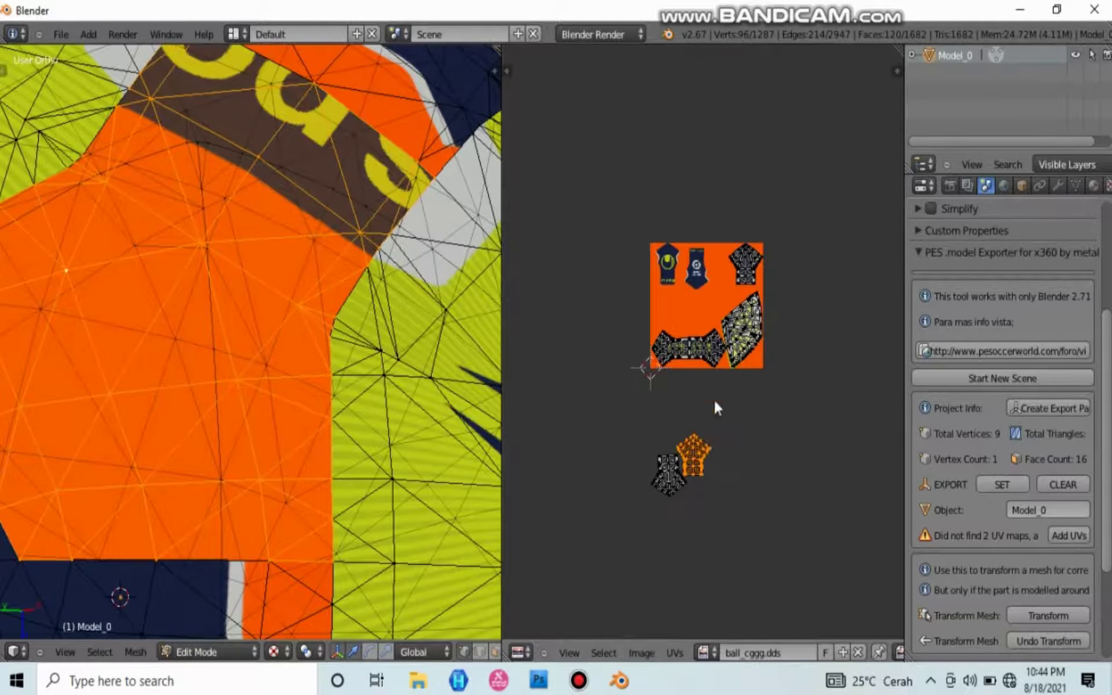
key(g)
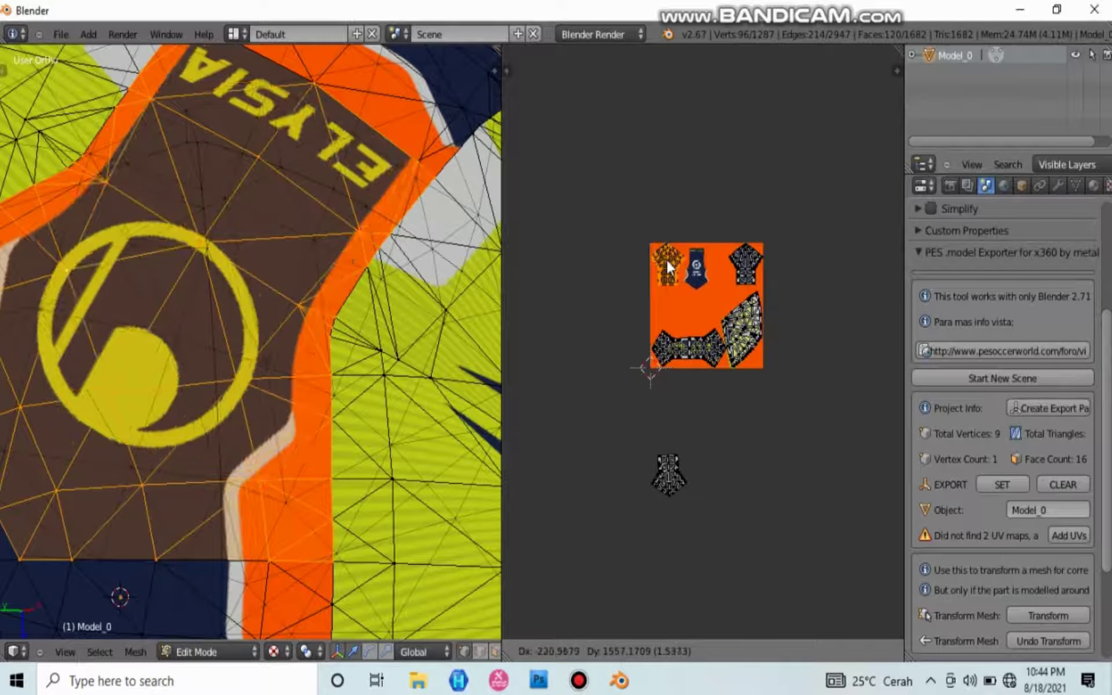
click(667, 259)
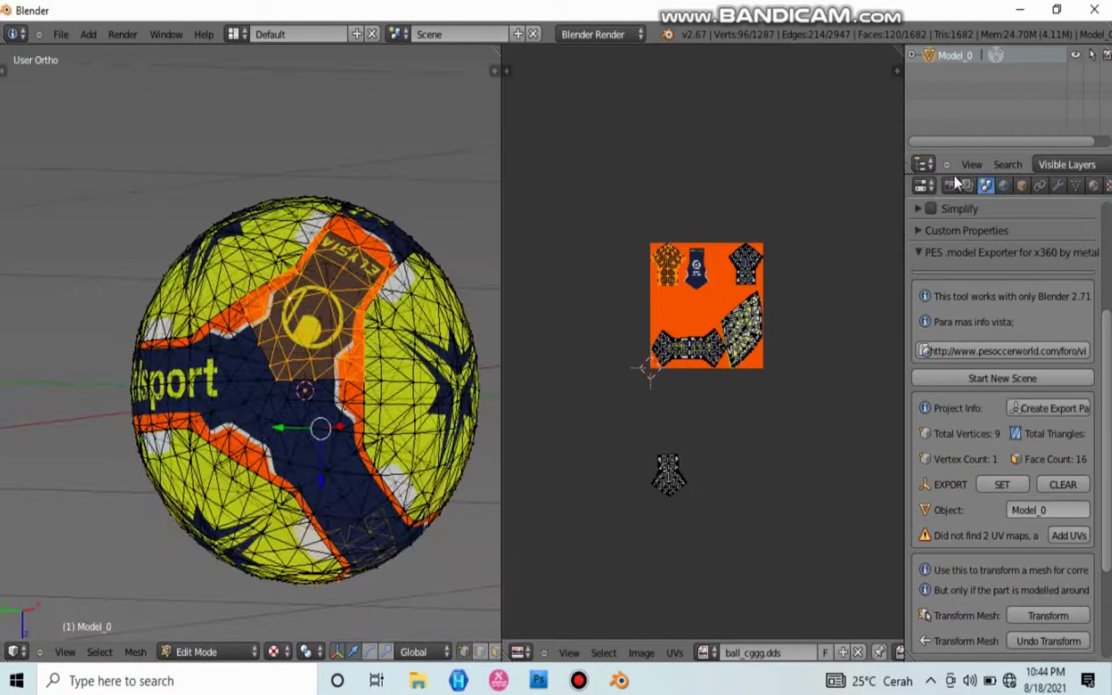
click(994, 54)
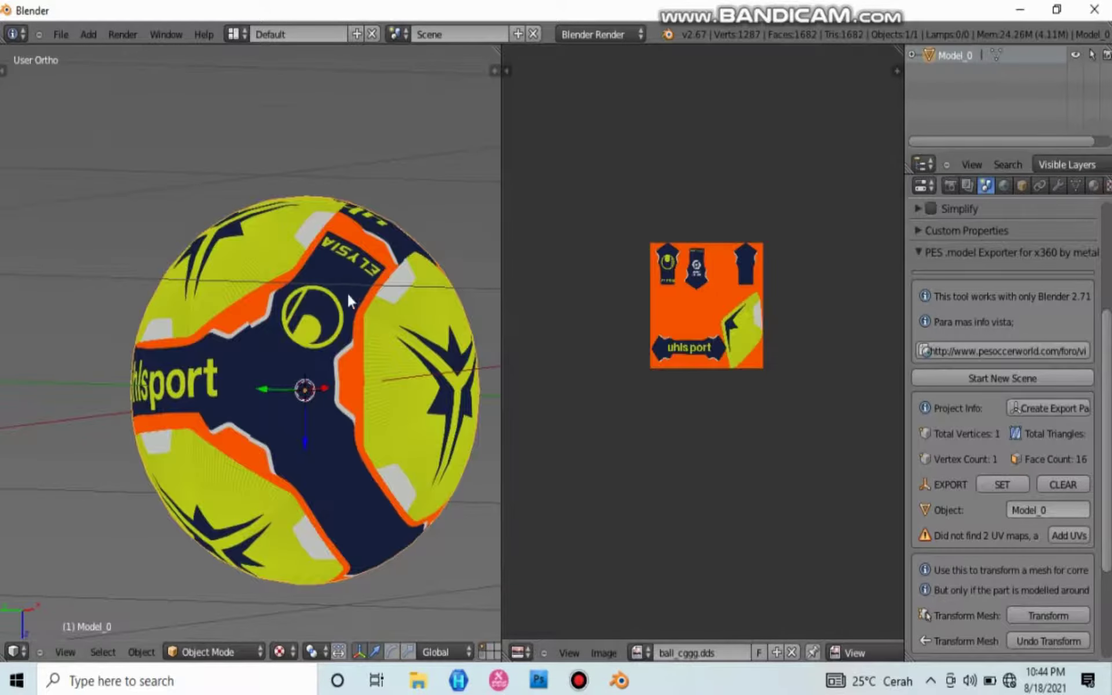
scroll(350, 316, down, 5)
middle_drag(352, 338, 362, 394)
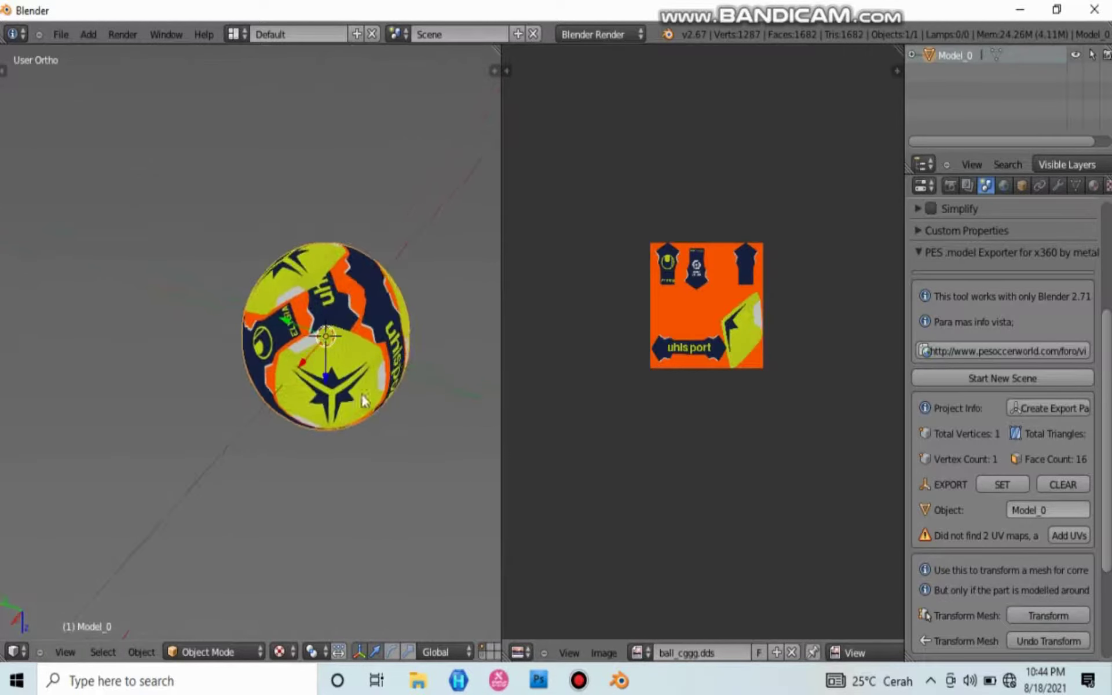
- In Edit Mode, select only the last UV island below the texture and move it onto the LIGUE 1 Uber Eats panel artwork
click(996, 56)
scroll(658, 496, up, 2)
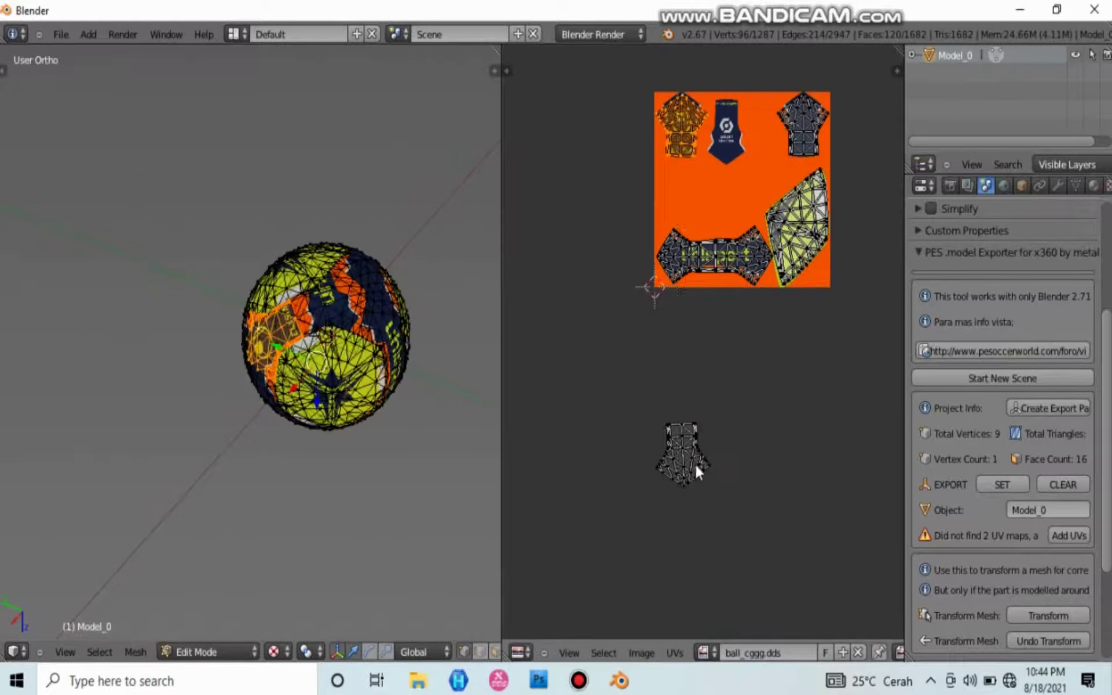
key(b)
drag(638, 390, 762, 553)
scroll(371, 322, up, 6)
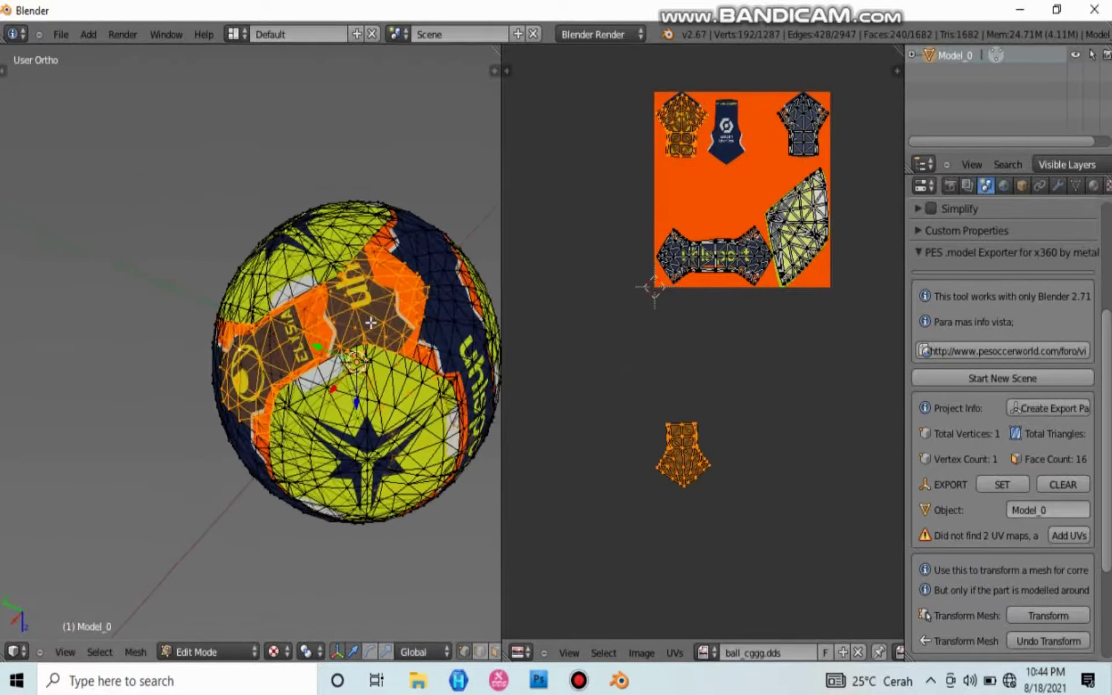
key(a)
key(b)
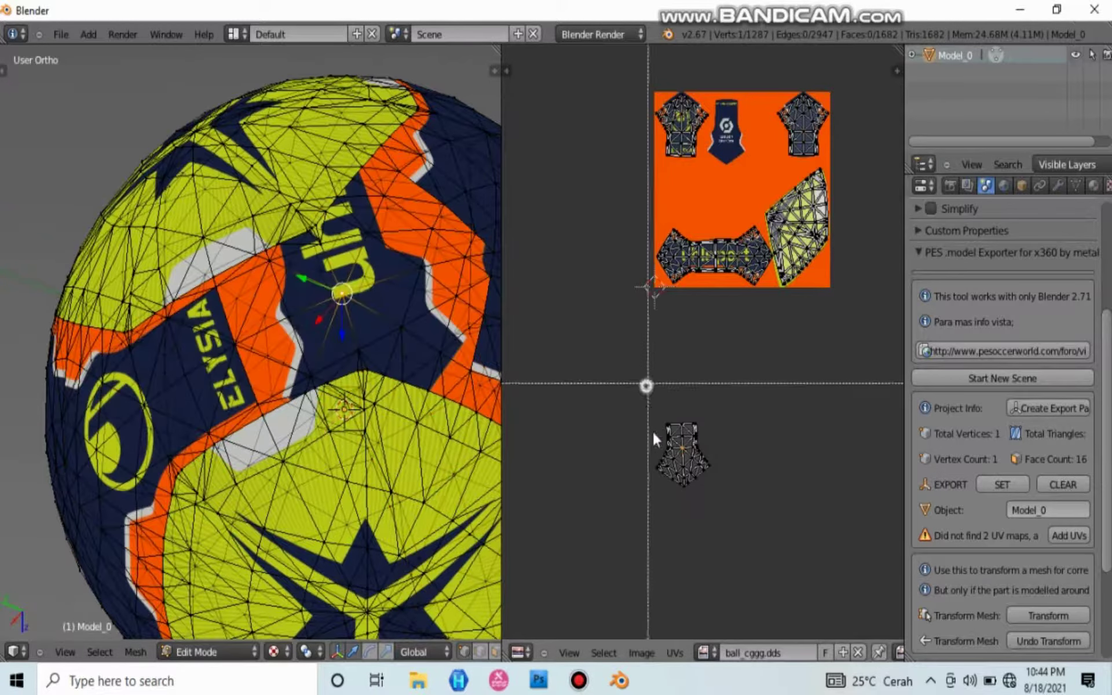
drag(648, 385, 763, 555)
key(g)
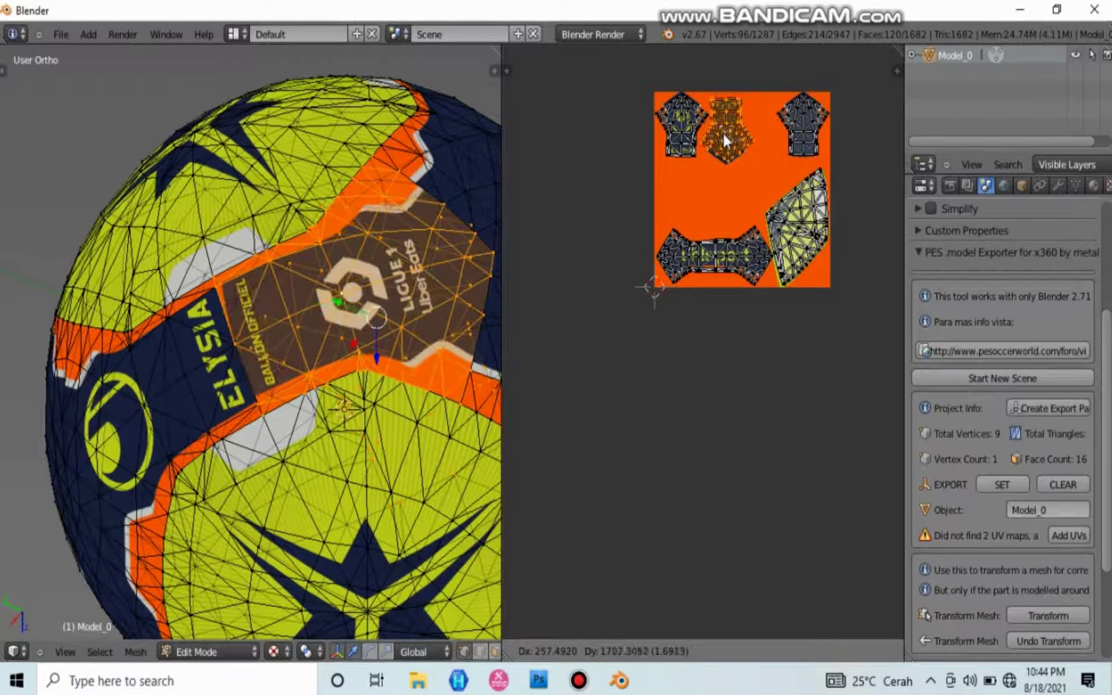
click(725, 138)
- Nudge and slightly rotate the island to line it up with the BALLON OFFICIEL and LIGUE 1 artwork
scroll(736, 121, up, 4)
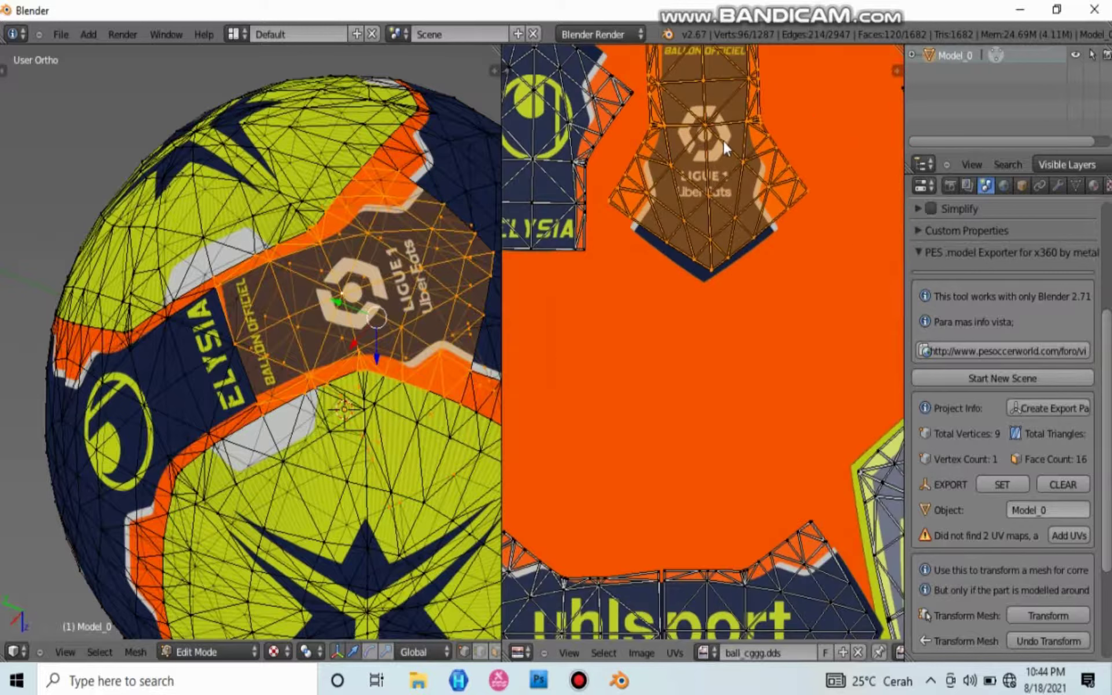
scroll(723, 140, down, 1)
scroll(722, 150, up, 3)
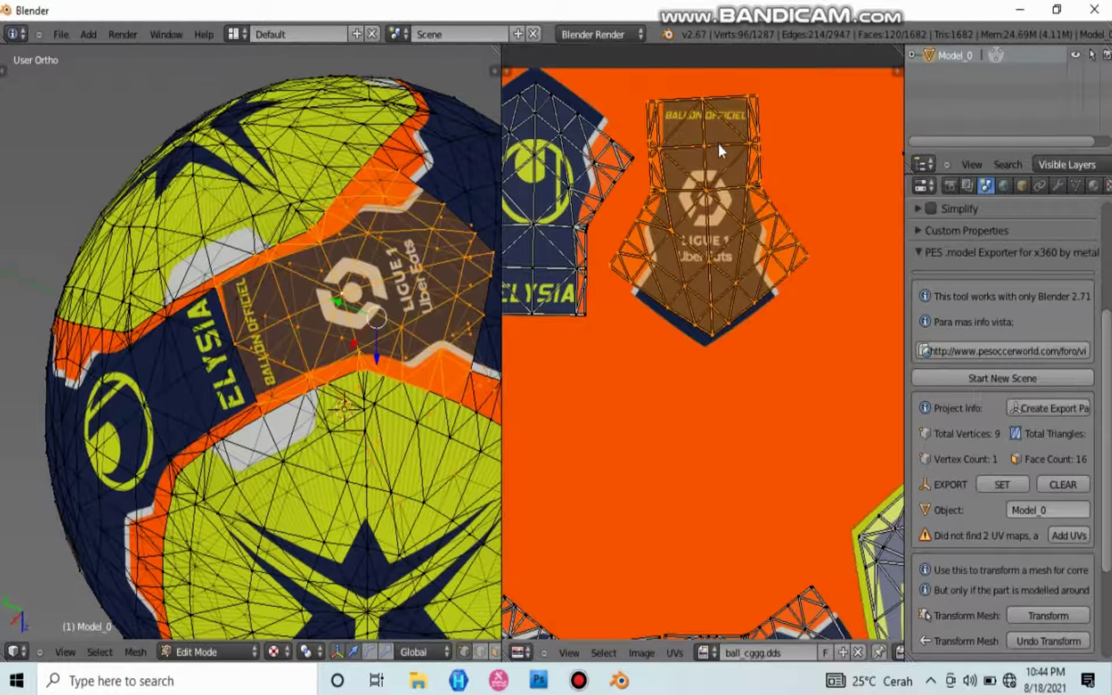
key(g)
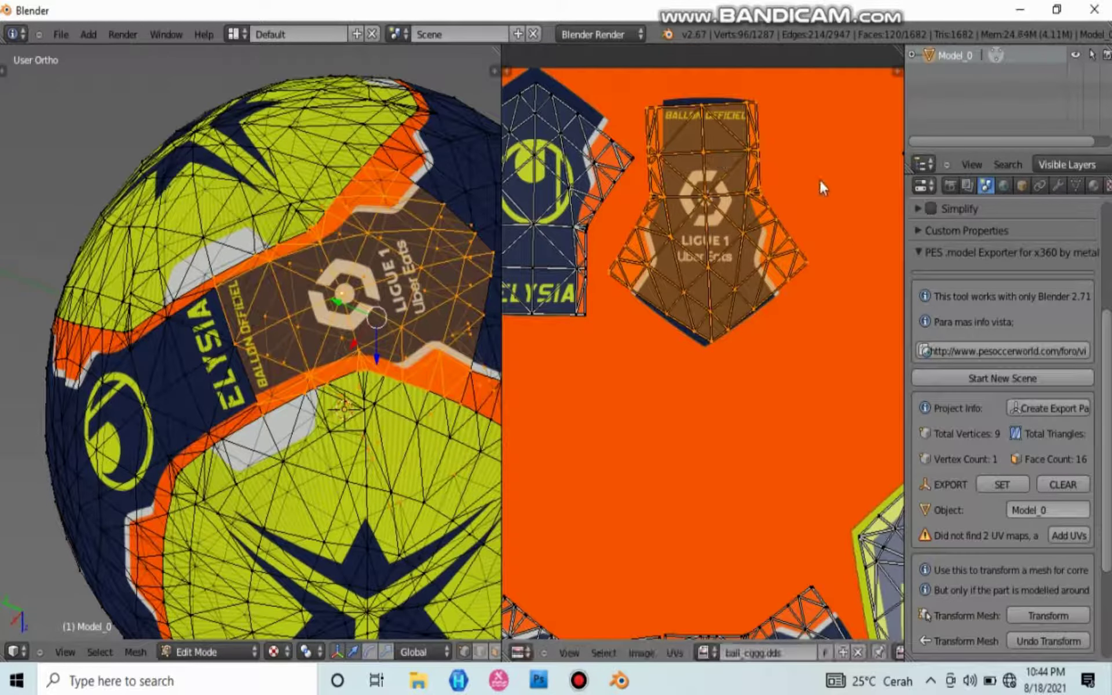
key(r)
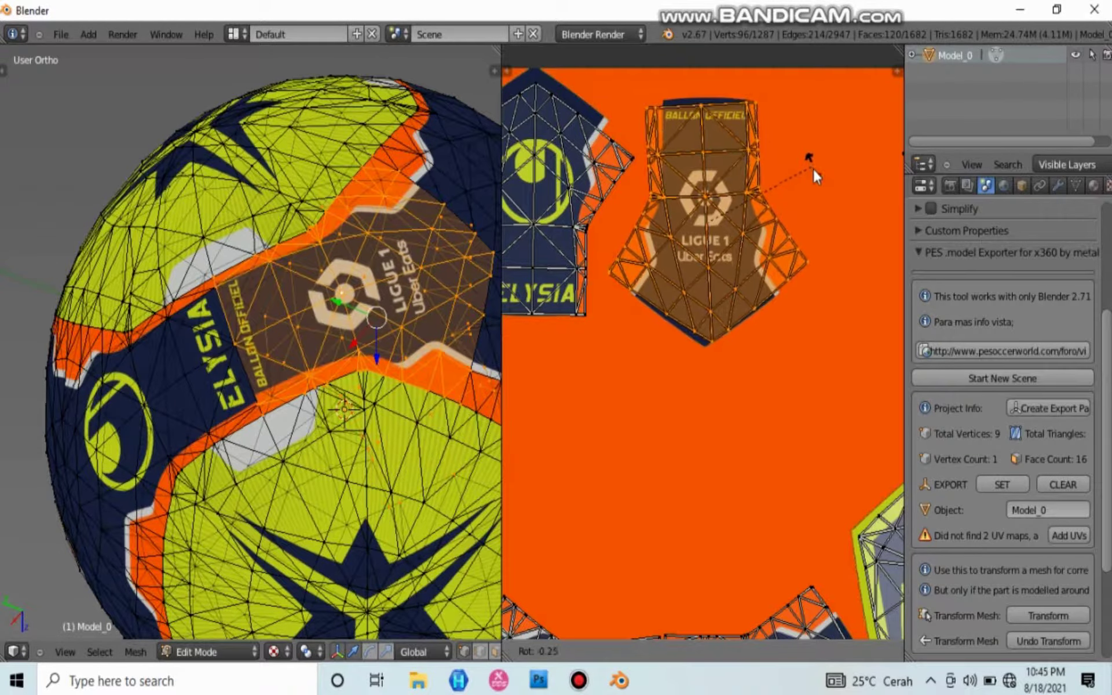
click(813, 172)
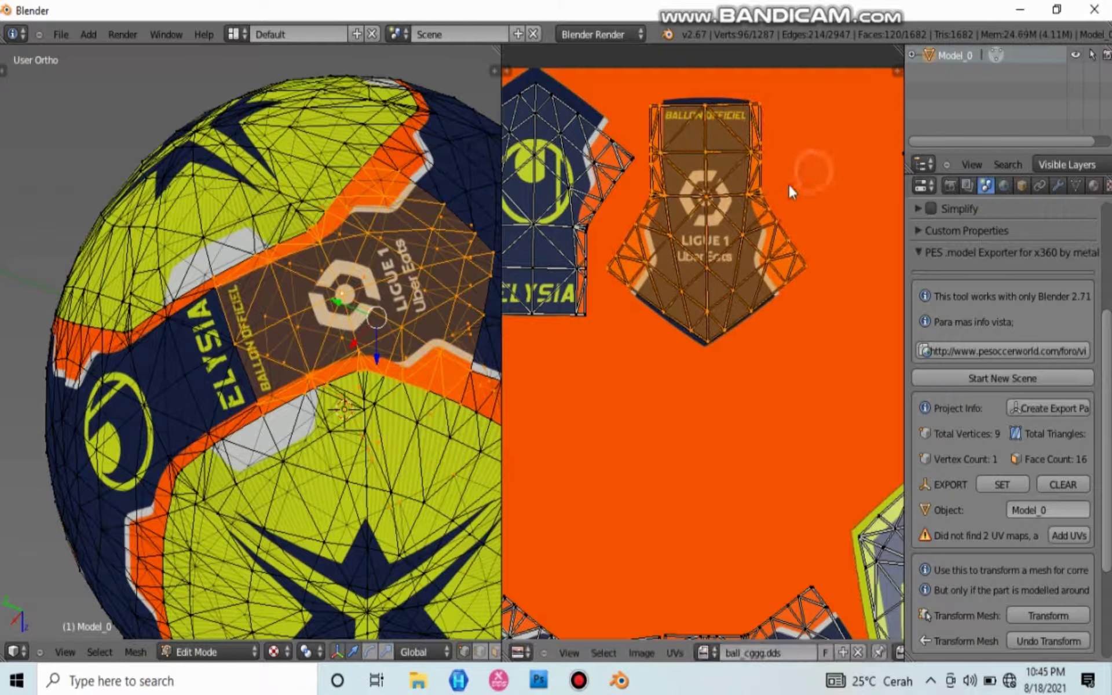
- Examine the ball from several sides in Object Mode to check the ELYSIA, LIGUE 1 and uhlsport panels
click(991, 54)
scroll(766, 174, down, 1)
scroll(290, 296, down, 7)
middle_drag(296, 361, 248, 334)
scroll(334, 298, up, 3)
middle_drag(335, 298, 325, 342)
scroll(302, 368, up, 2)
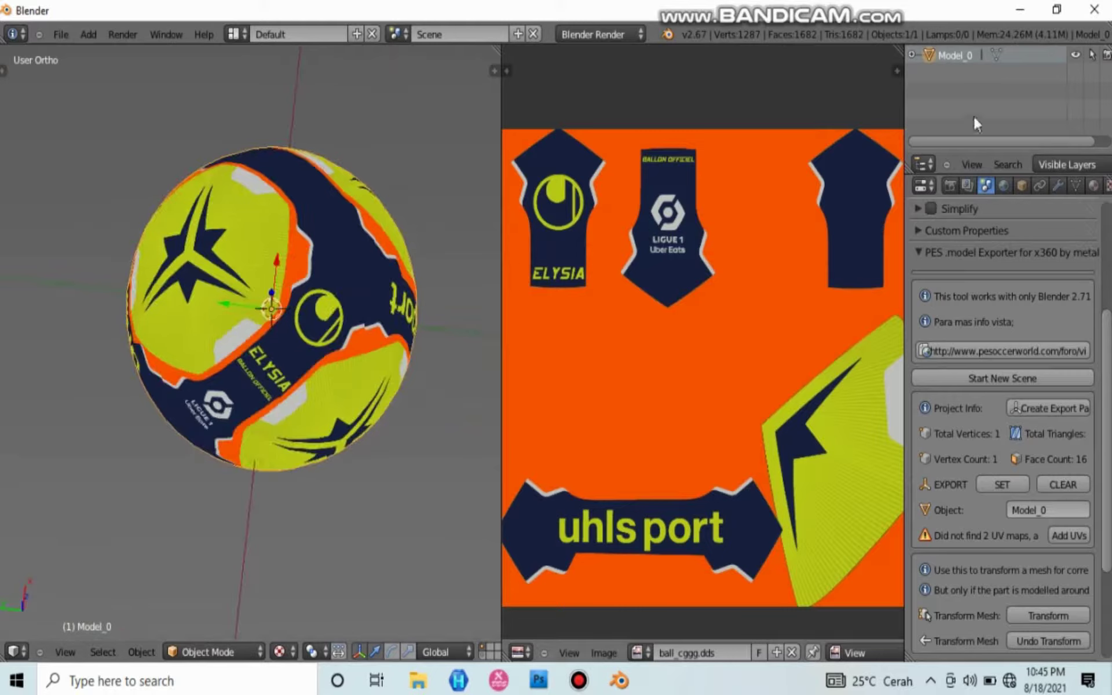
click(998, 55)
click(998, 55)
scroll(325, 419, down, 2)
middle_drag(325, 420, 279, 298)
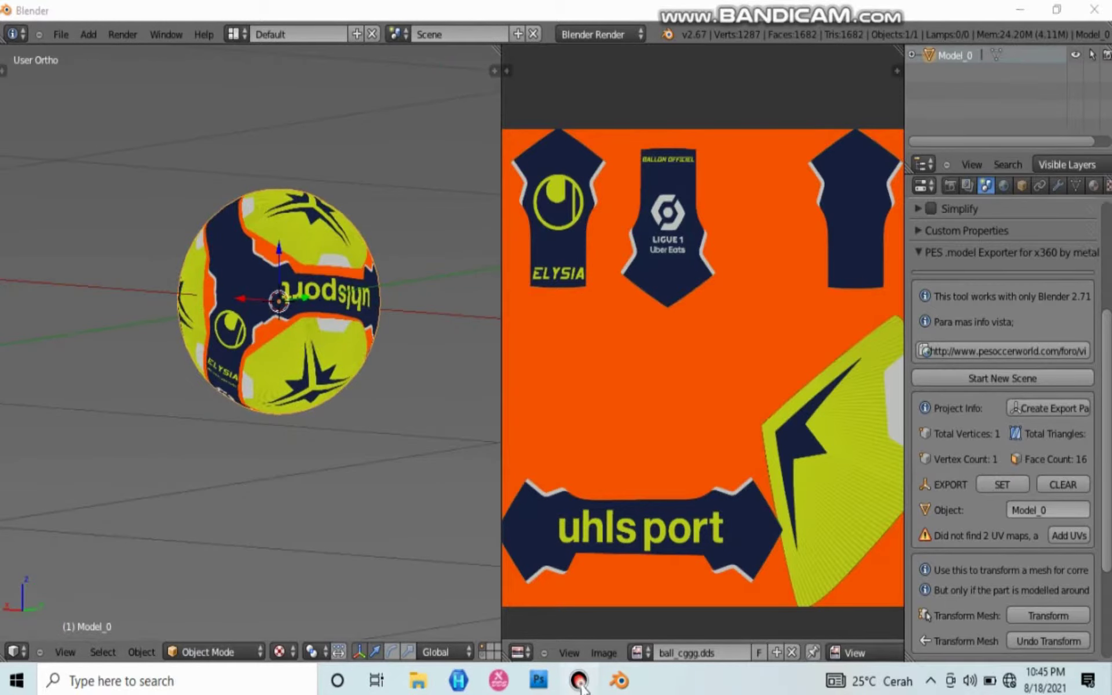